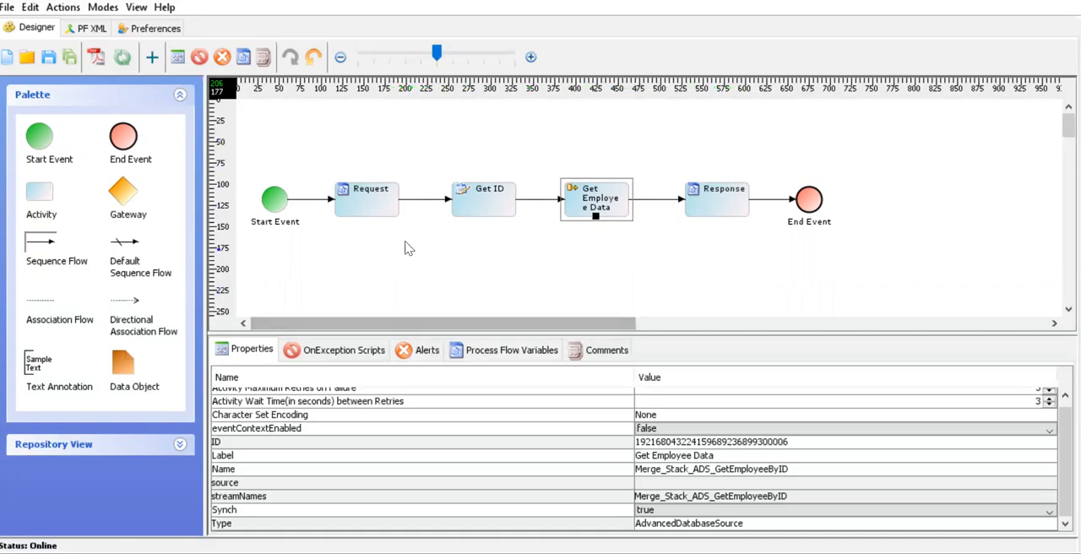
# Review the properties of the Request, Get ID, Get Employee Data and Response activities in the process flow
pyautogui.click(369, 211)
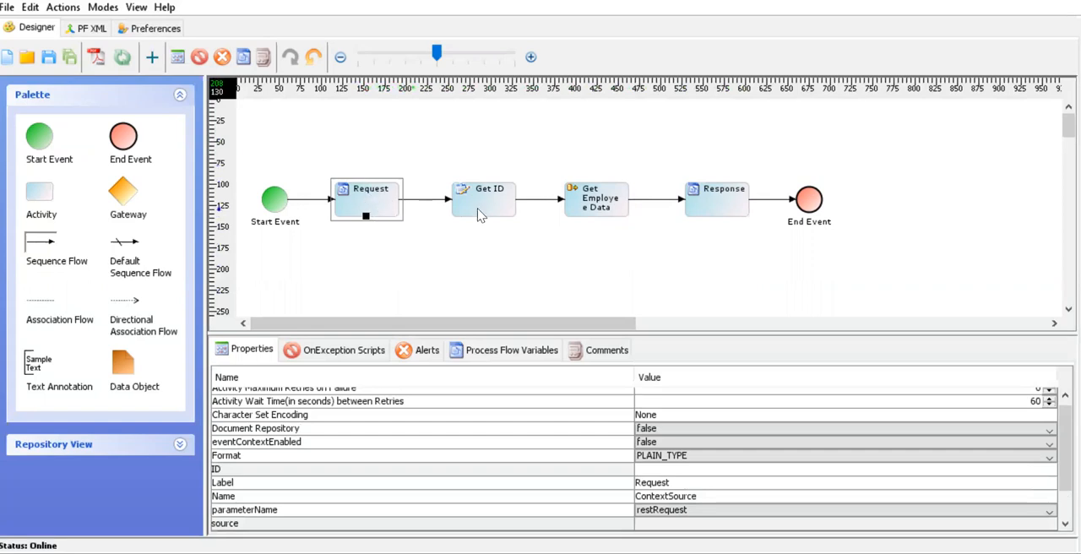
pyautogui.click(498, 208)
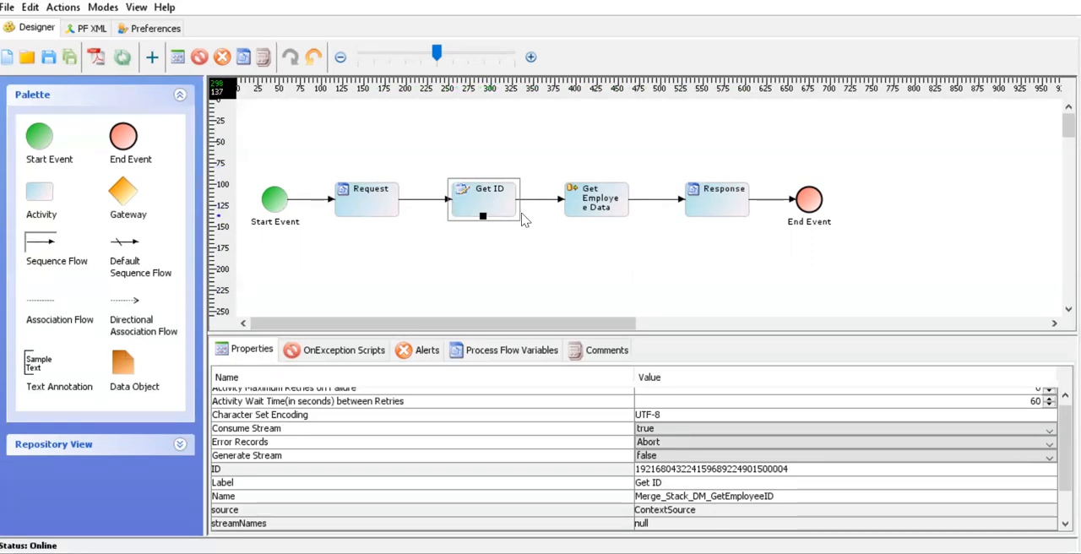
pyautogui.click(616, 210)
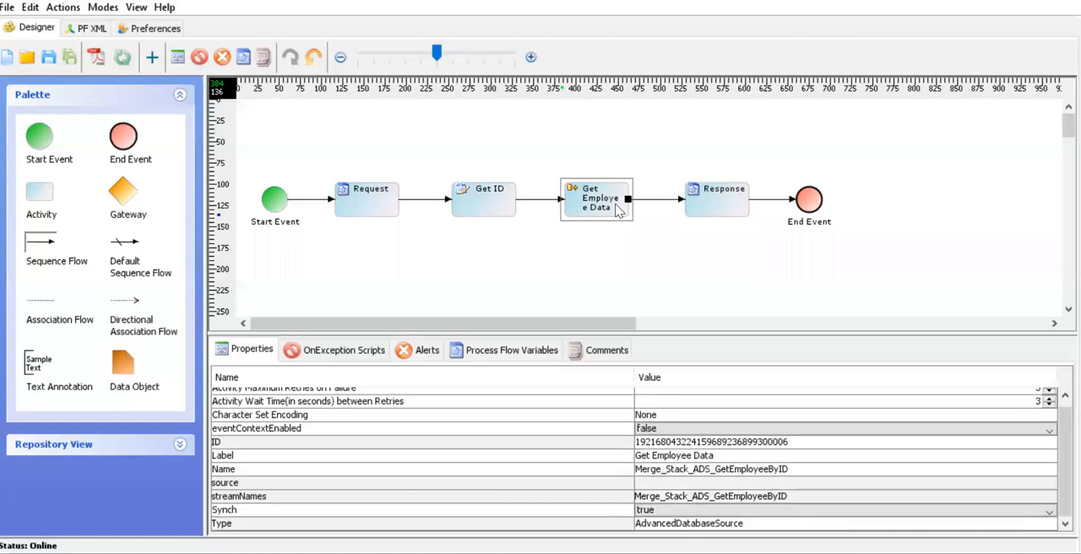
pyautogui.click(729, 214)
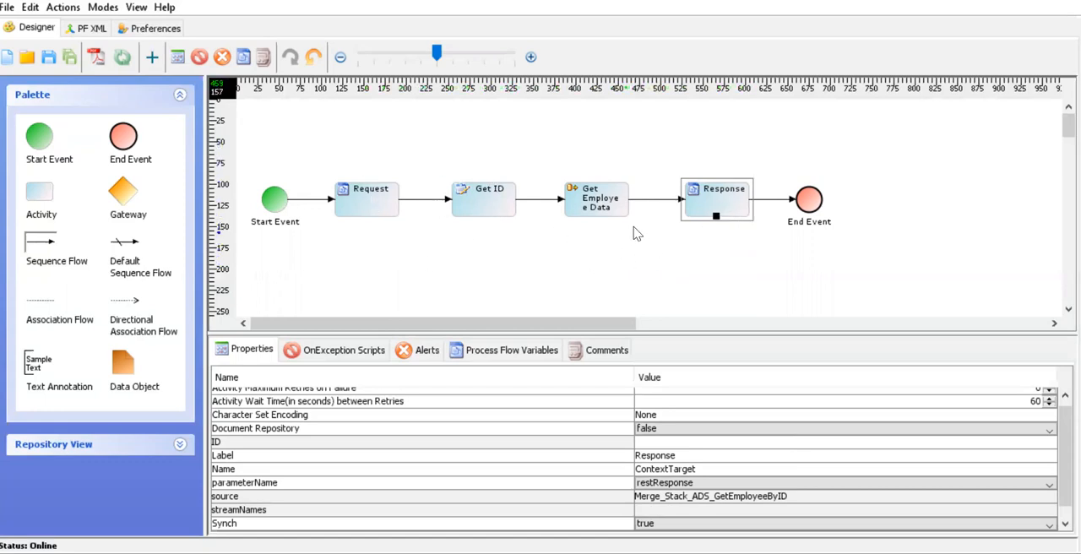
pyautogui.click(363, 212)
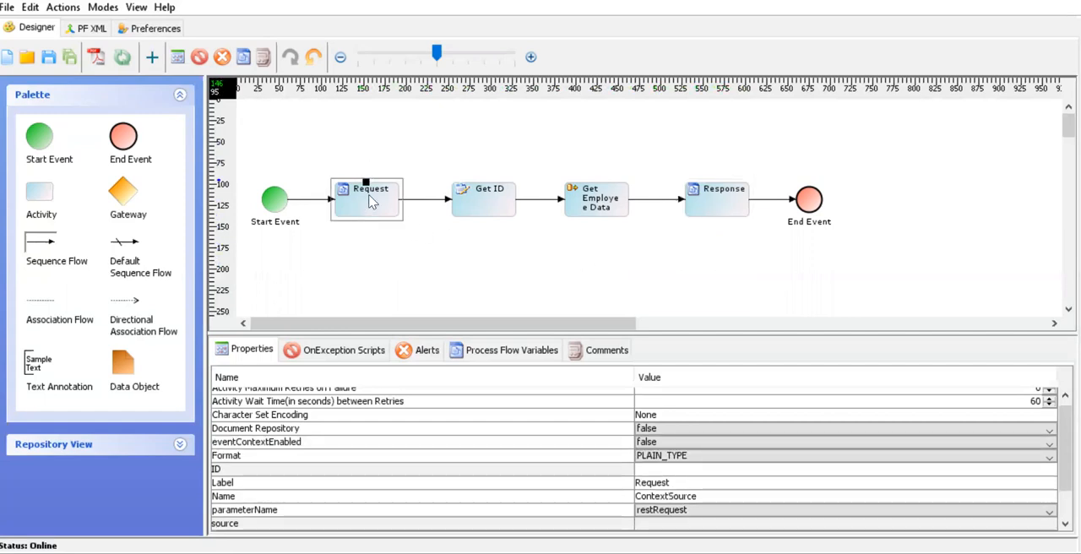
pyautogui.click(487, 213)
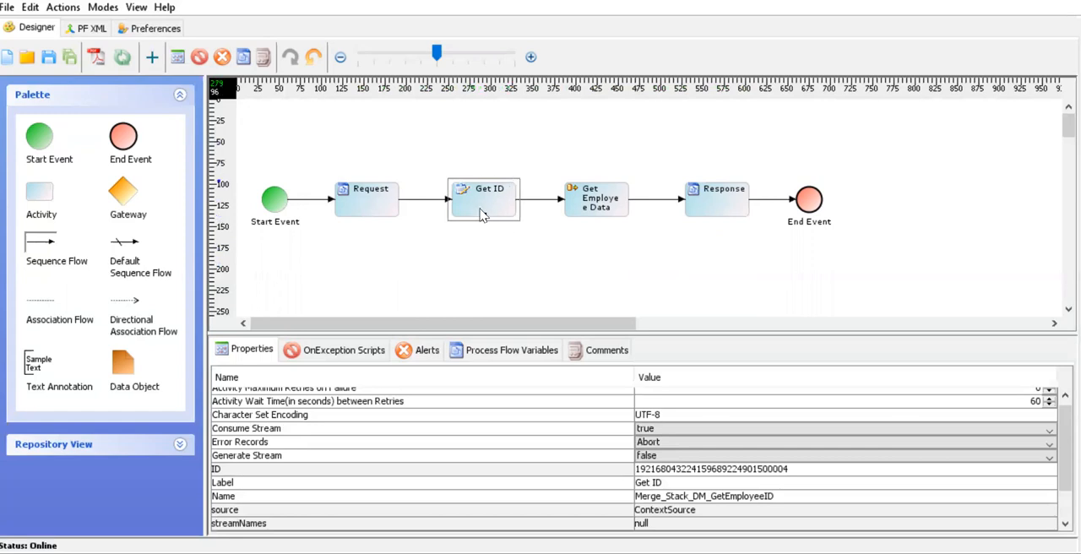
pyautogui.click(605, 198)
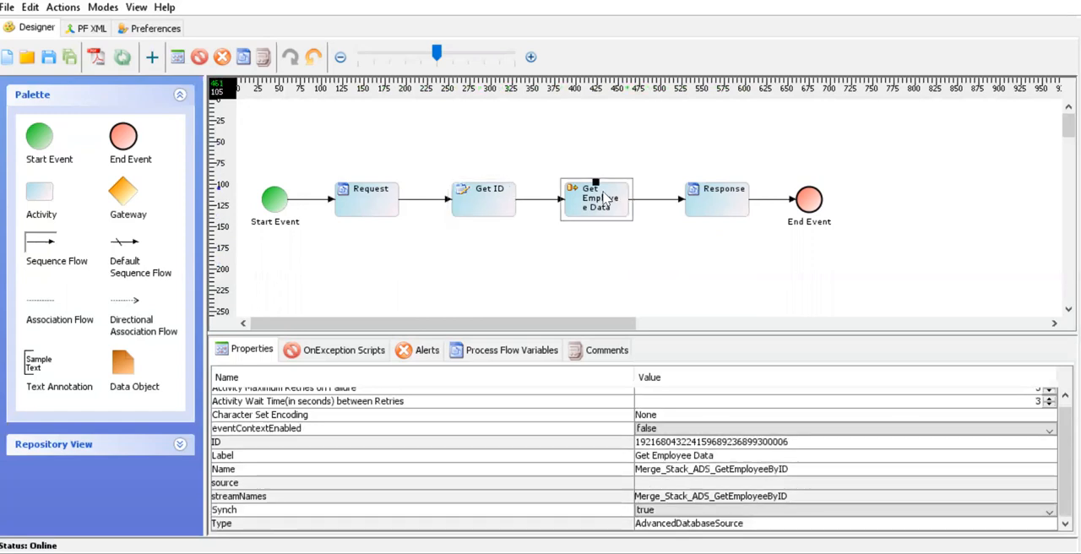
pyautogui.click(741, 204)
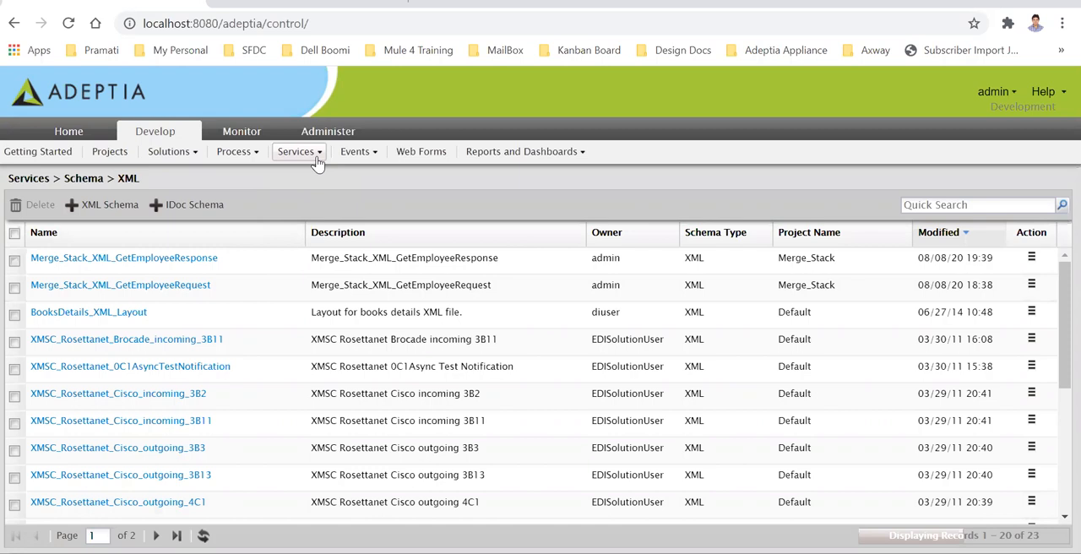
# Switch to Notepad++ and examine the sample request structure in GetEmployeeRequest.xml
pyautogui.click(316, 161)
pyautogui.moveTo(360, 341)
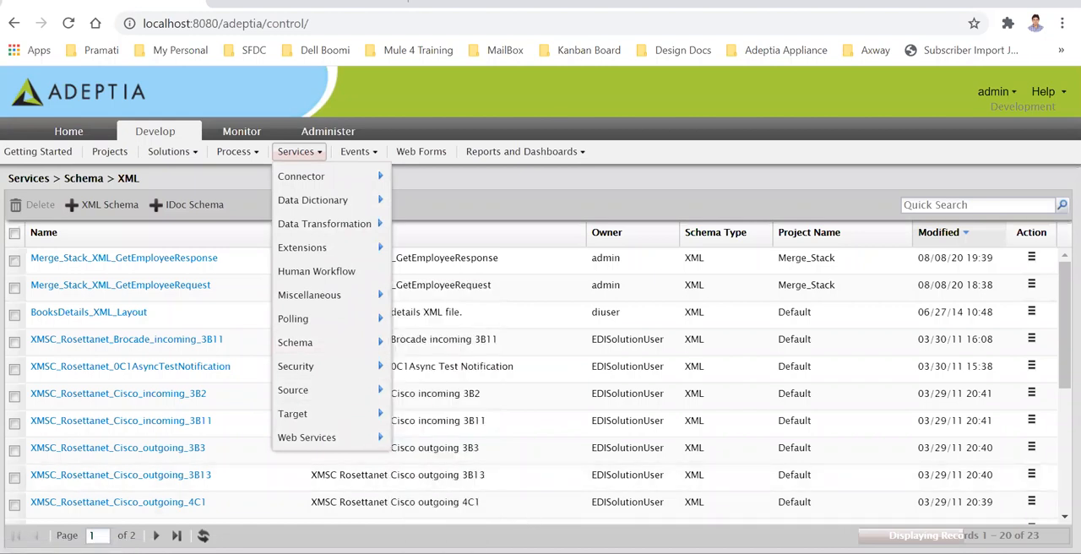
pyautogui.hotkey('alt', 'Tab')
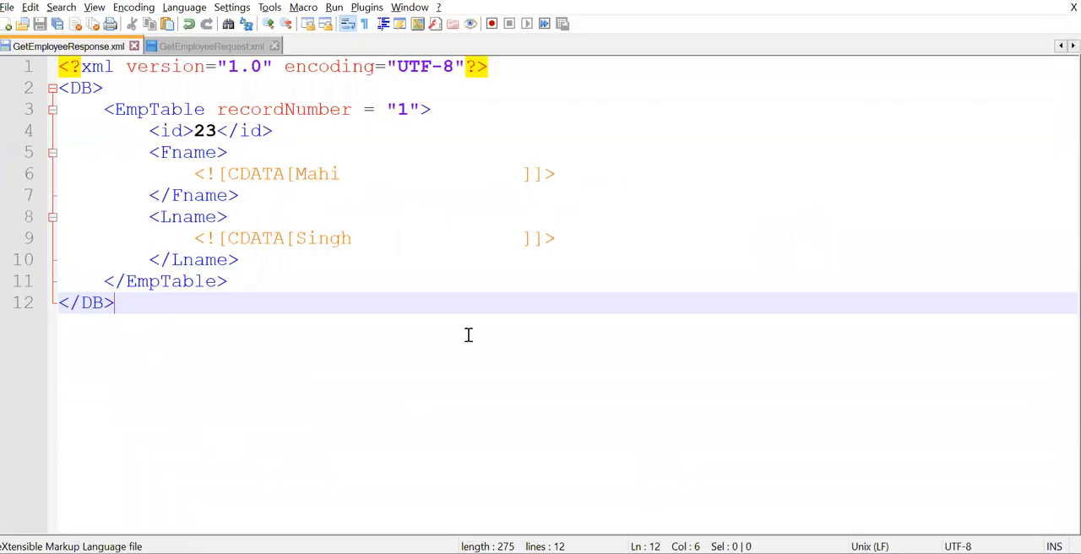
pyautogui.click(213, 47)
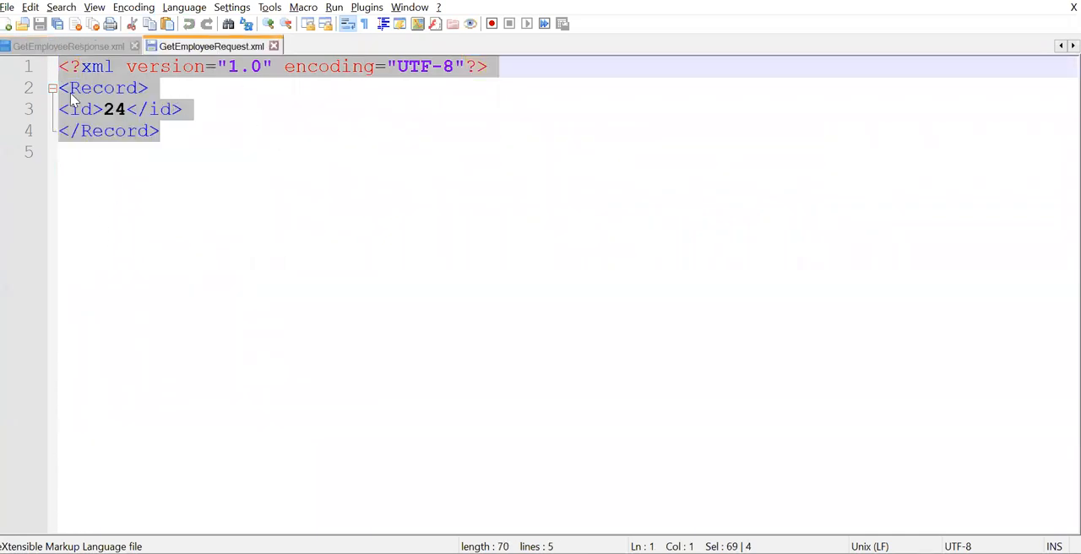
pyautogui.click(192, 137)
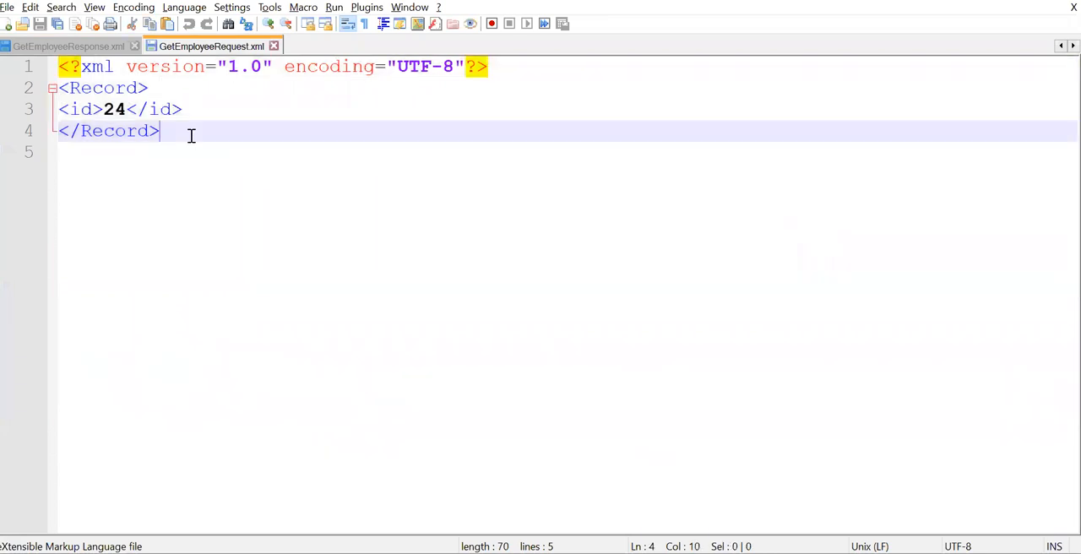
pyautogui.moveTo(178, 133); pyautogui.dragTo(30, 74)
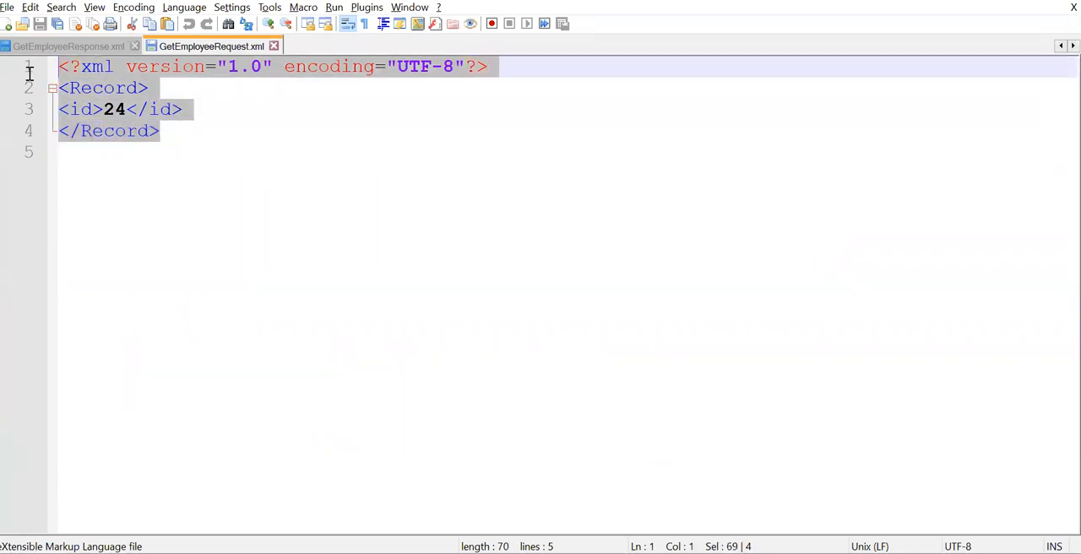
# Examine the full XML structure of GetEmployeeResponse.xml and compare it with GetEmployeeRequest.xml
pyautogui.click(76, 46)
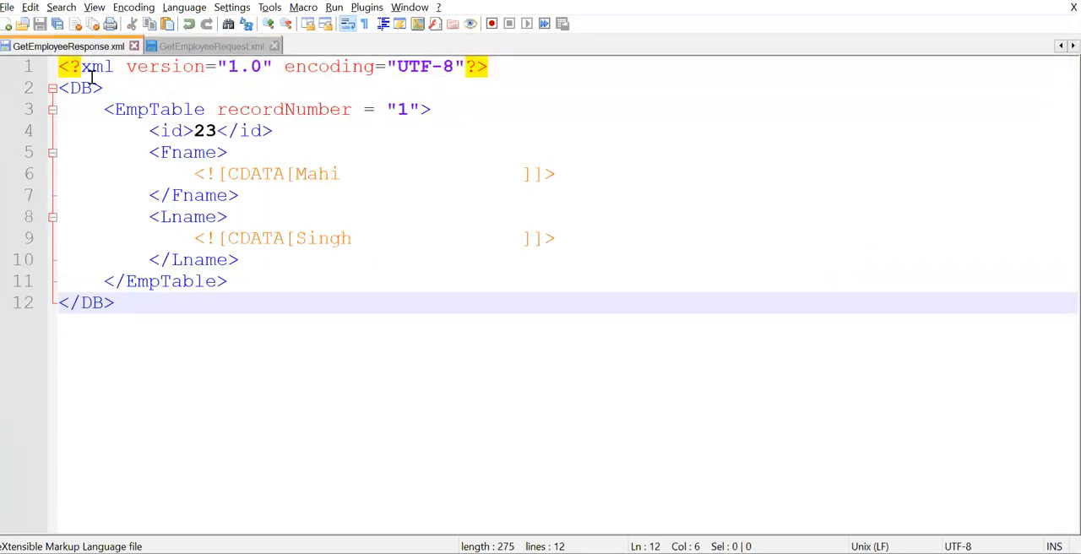
pyautogui.moveTo(154, 307); pyautogui.dragTo(39, 73)
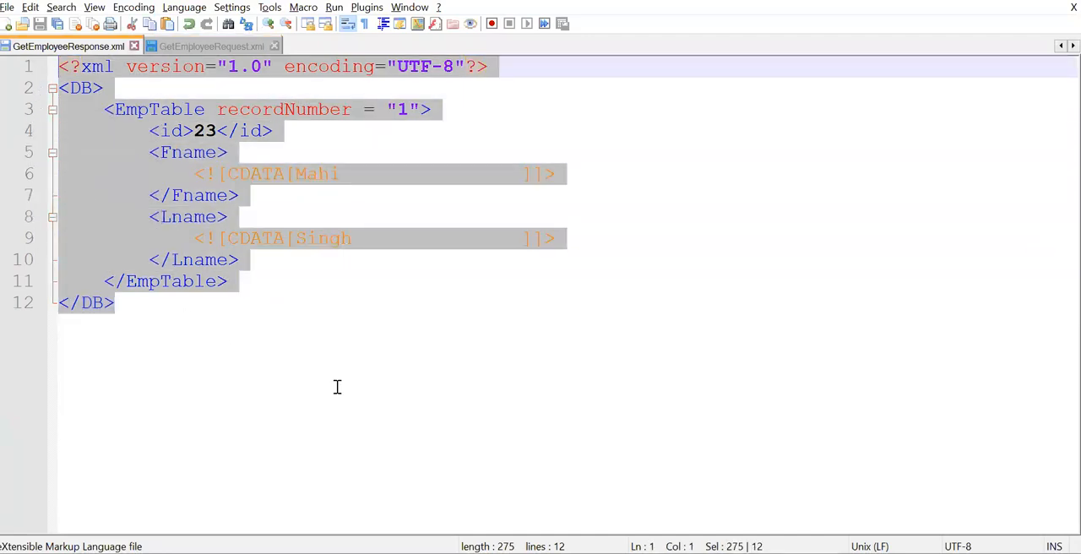
pyautogui.click(297, 367)
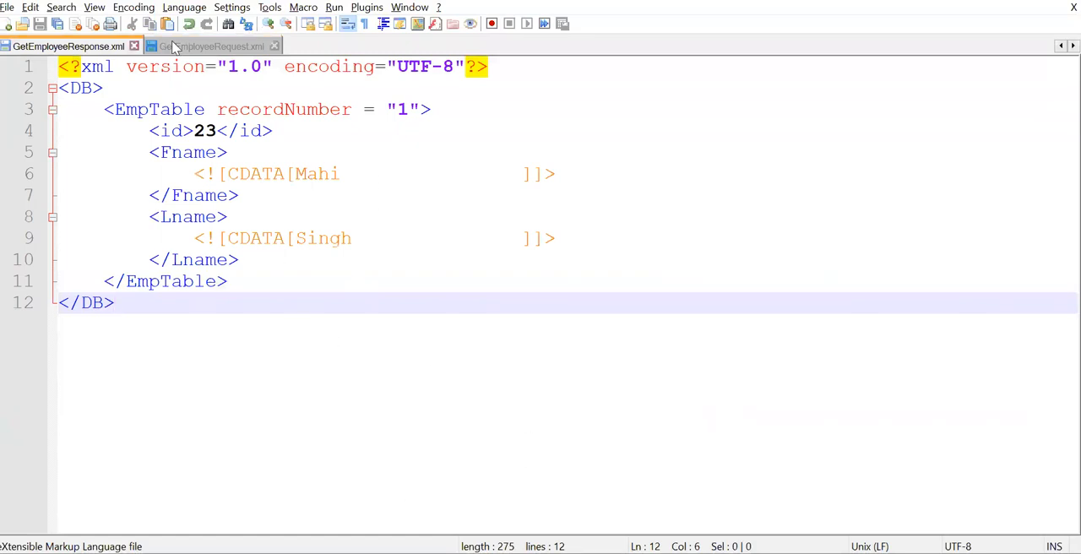
pyautogui.click(211, 47)
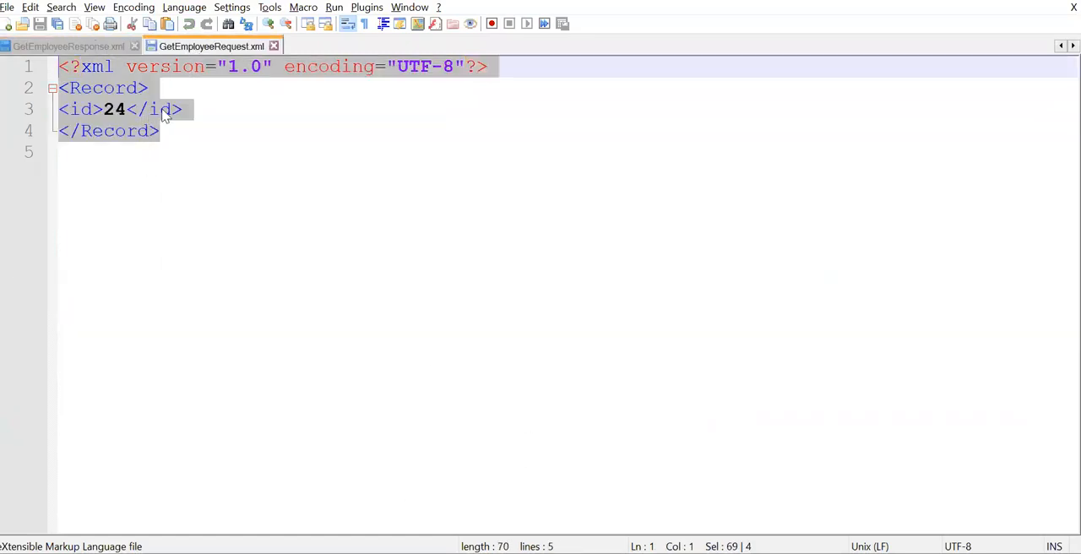
pyautogui.click(89, 47)
pyautogui.moveTo(147, 314); pyautogui.dragTo(27, 71)
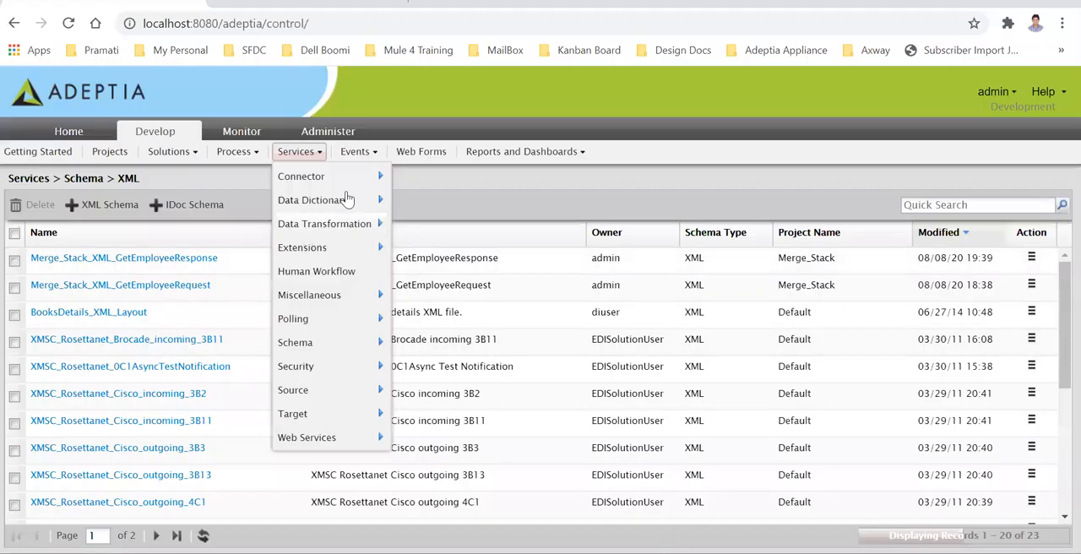
# Switch to the Adeptia web console, list the XML schemas and open Merge_Stack_XML_GetEmployeeResponse
pyautogui.moveTo(354, 154)
pyautogui.moveTo(301, 154)
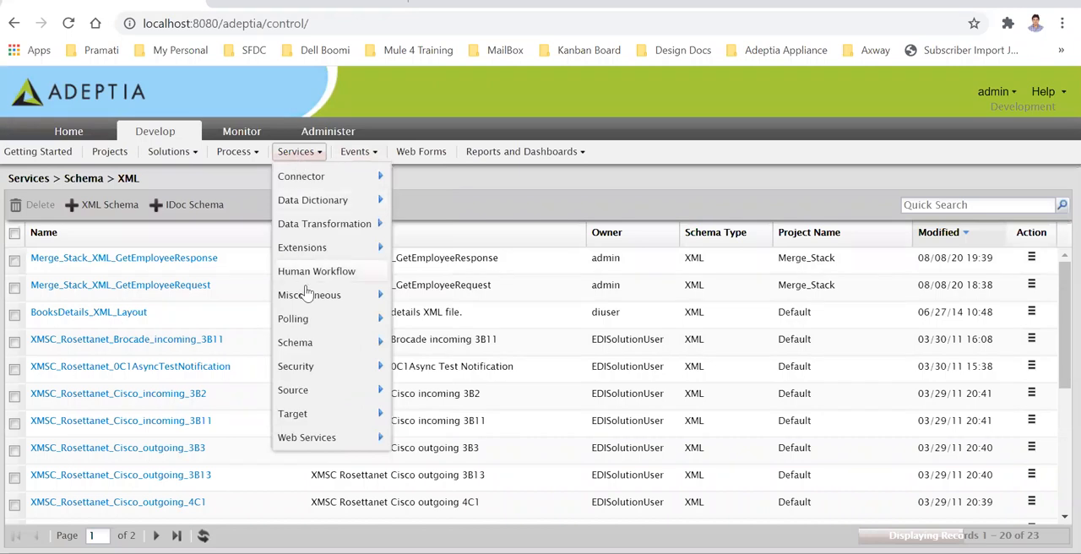
pyautogui.moveTo(302, 348)
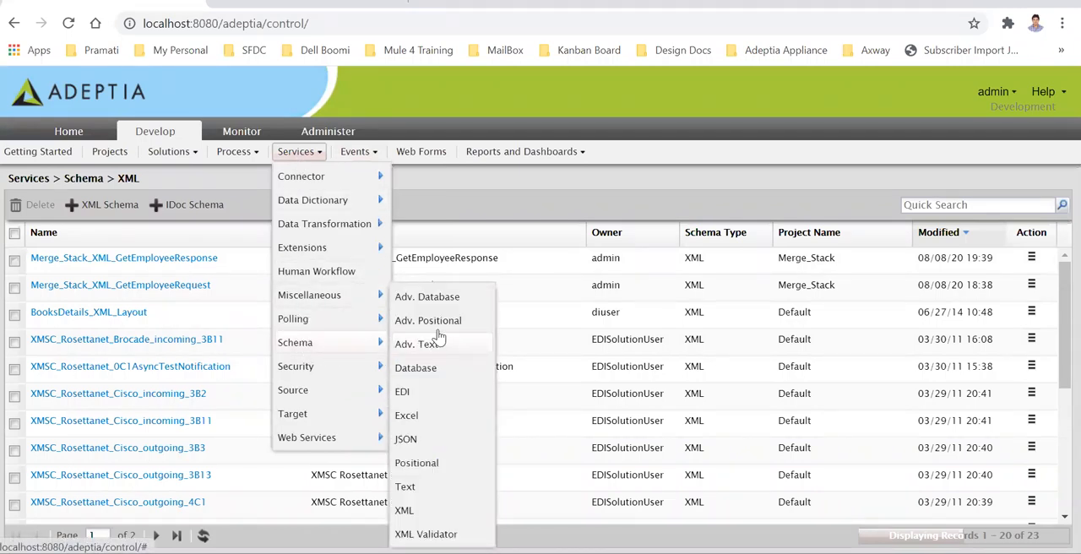
pyautogui.click(419, 512)
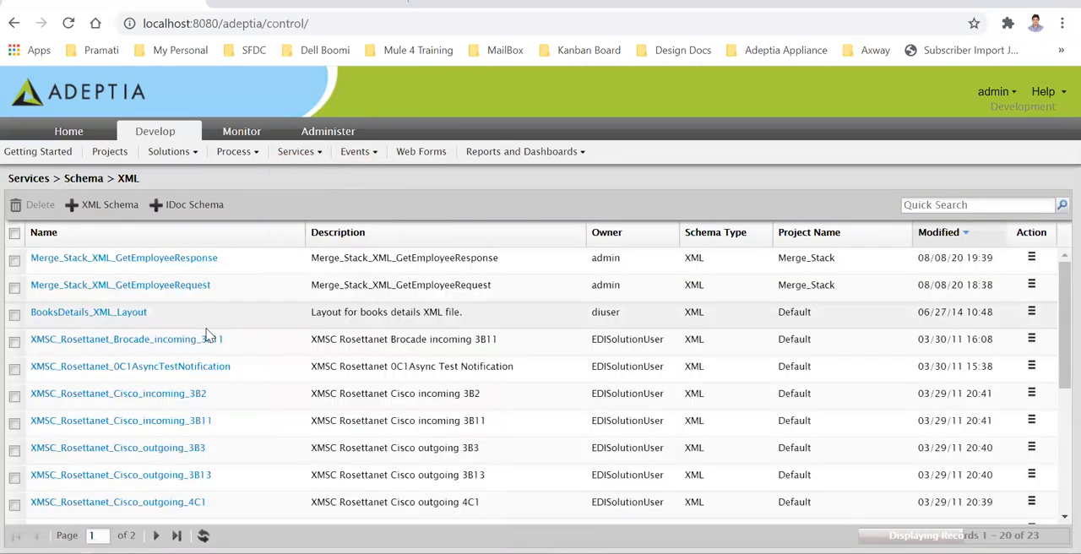
pyautogui.click(173, 266)
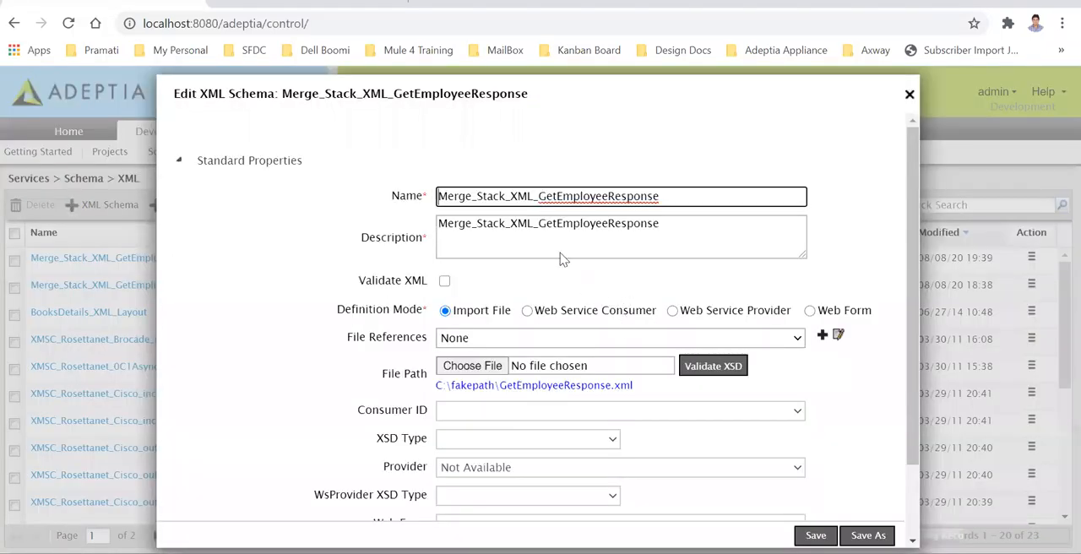
# Review the schema's description, import file selection and remaining properties, and close it without saving
pyautogui.click(561, 224)
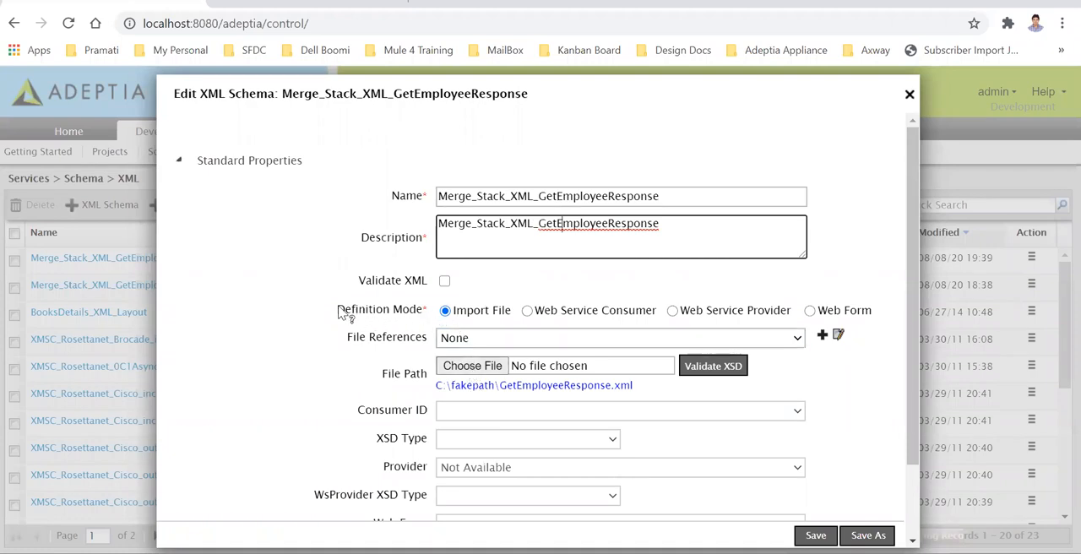
pyautogui.click(475, 371)
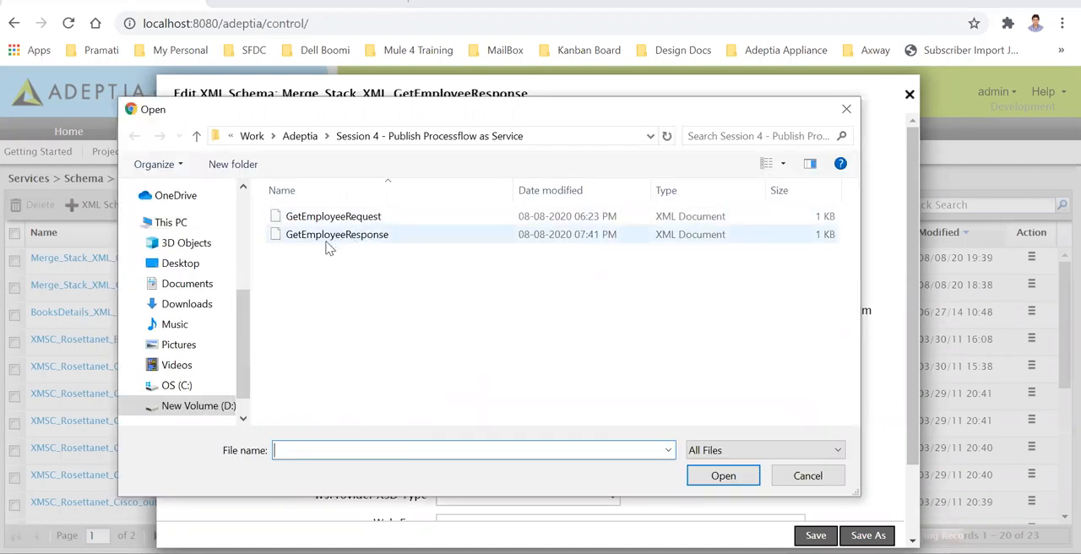
pyautogui.click(811, 478)
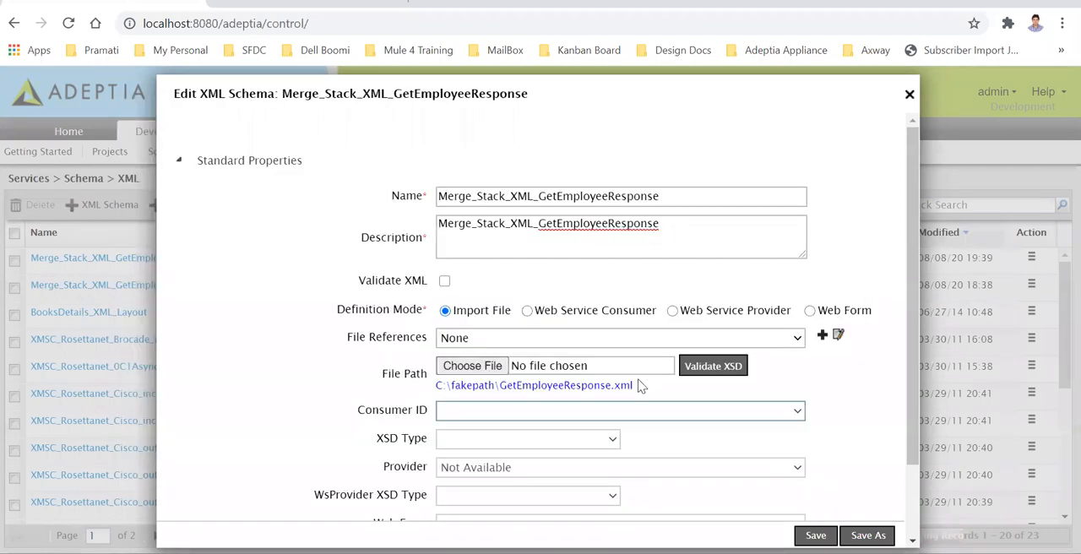
pyautogui.scroll(-2, 519, 427)
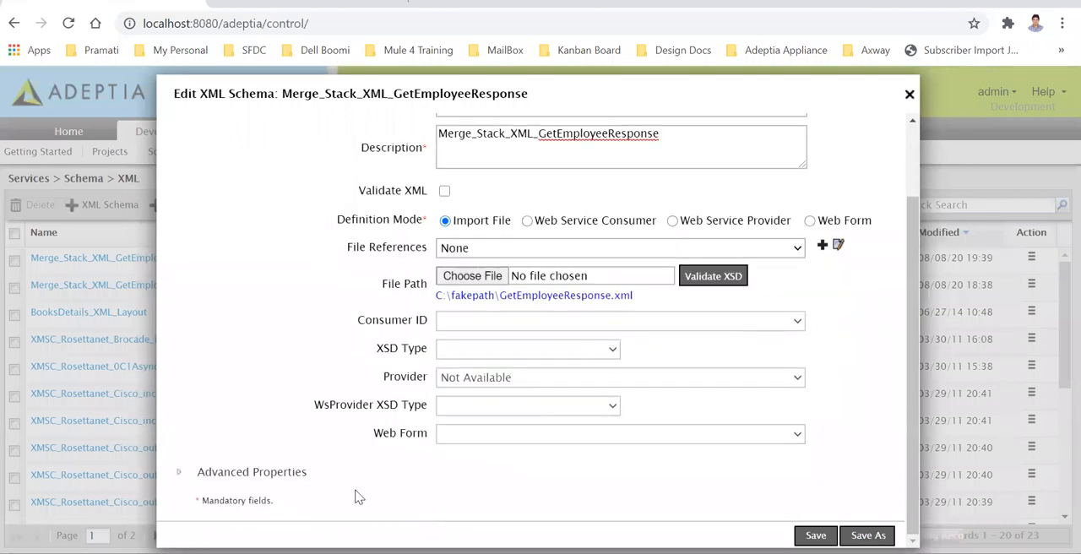
pyautogui.click(909, 96)
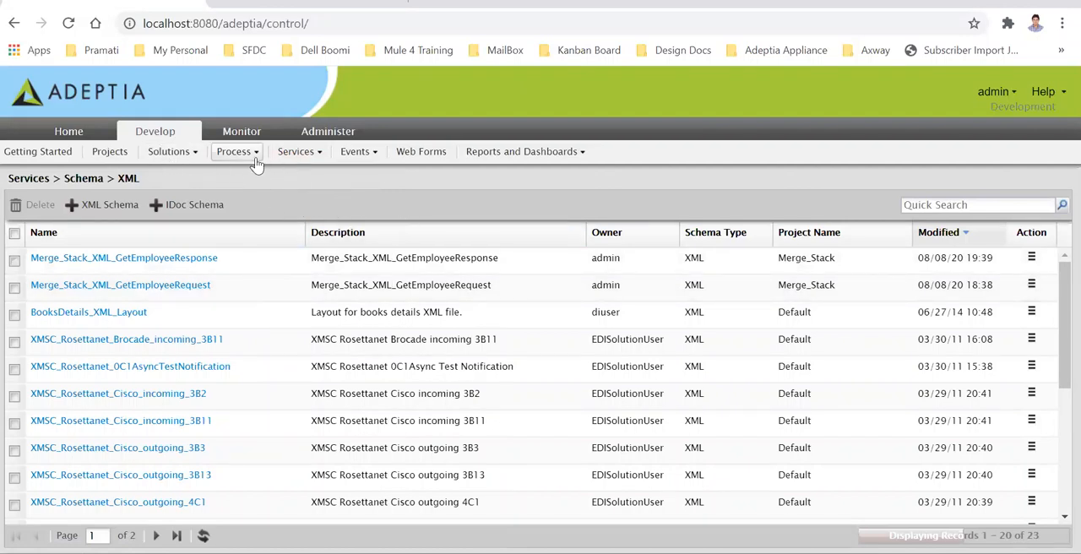
# Open the data mapping Merge_Stack_DM_GetEmployeeID and switch to its Data Mapper window
pyautogui.click(295, 153)
pyautogui.moveTo(306, 228)
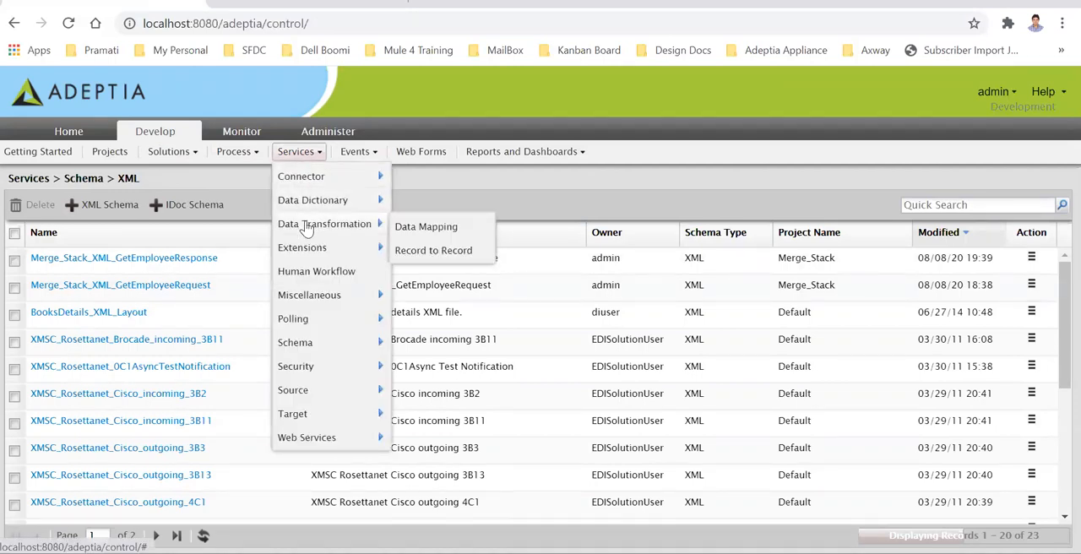
pyautogui.click(427, 230)
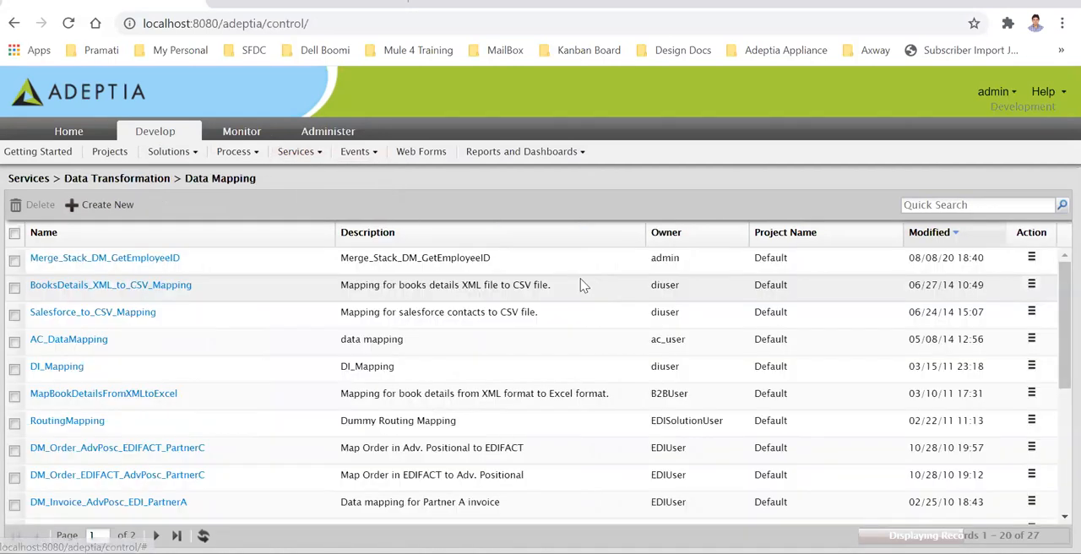
pyautogui.click(150, 258)
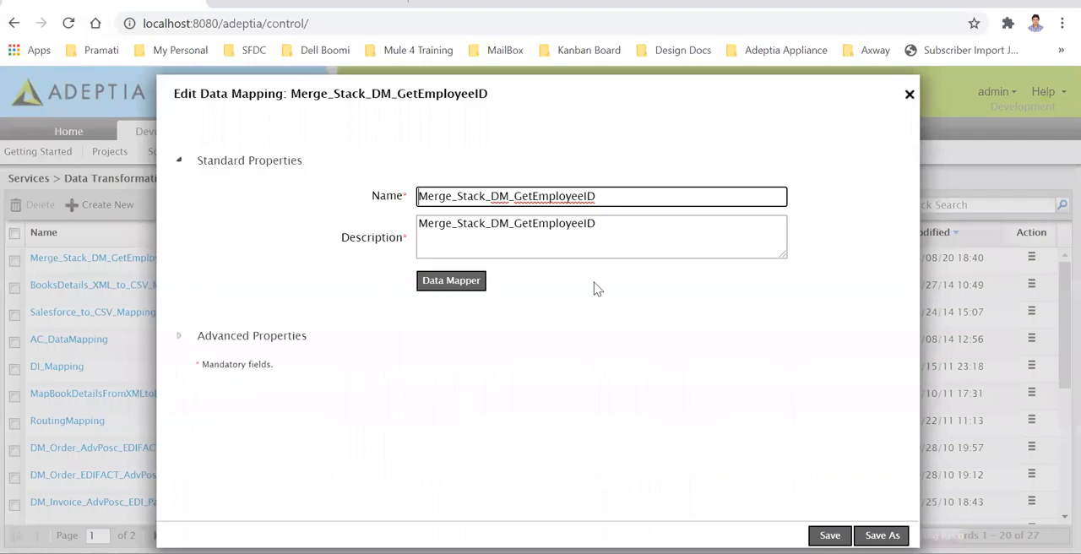
pyautogui.click(531, 242)
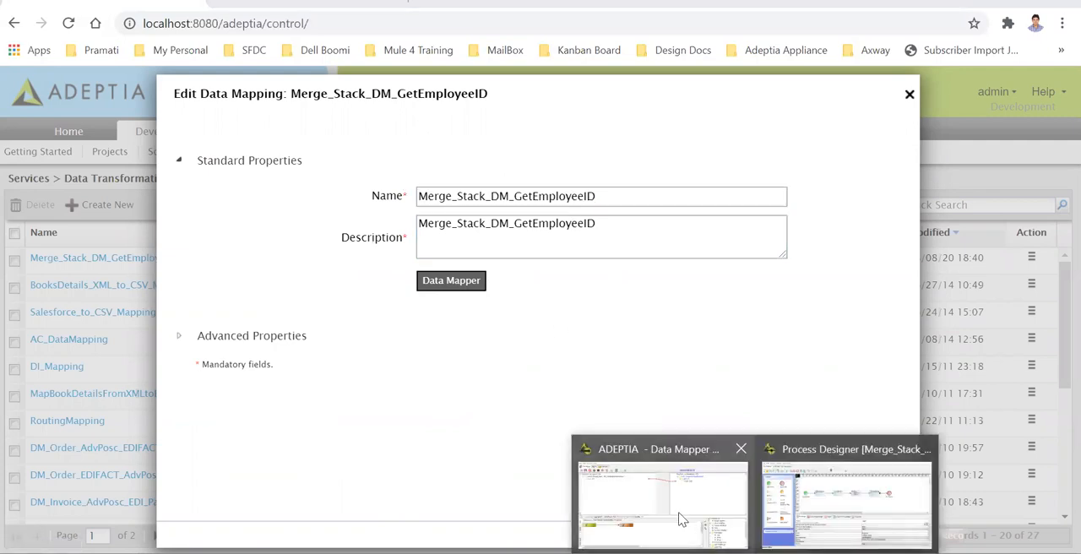
pyautogui.click(681, 513)
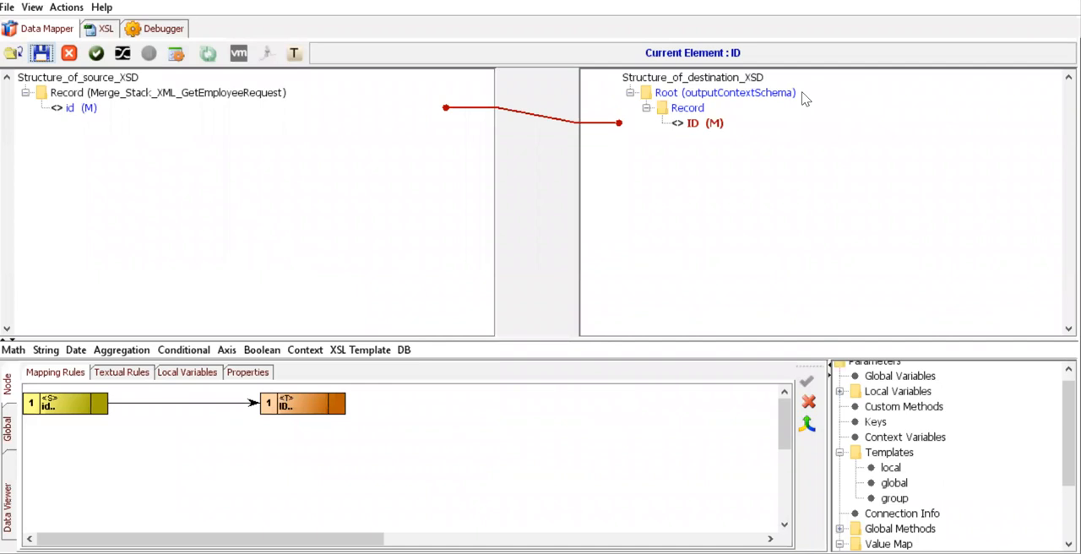
# Search the XML schemas for "mer", mark Merge_Stack_XML_GetEmployeeRequest as source, and close the schema selection without loading it
pyautogui.click(12, 52)
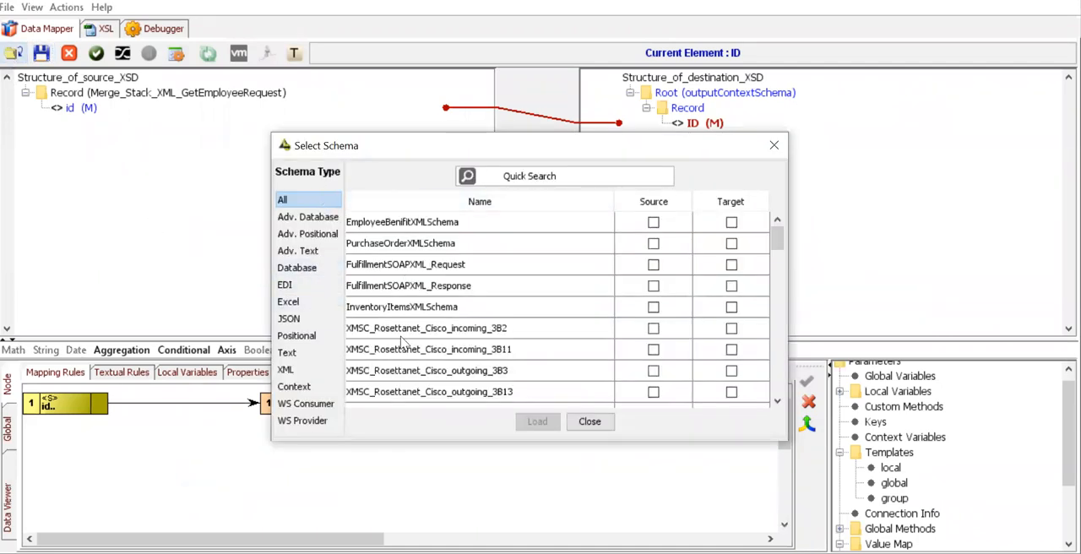
pyautogui.click(291, 370)
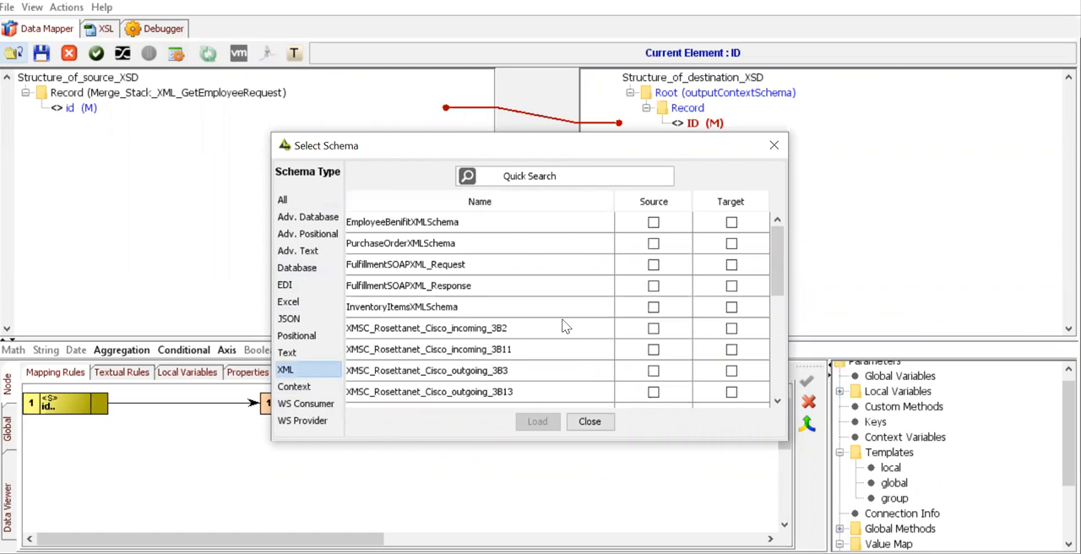
pyautogui.click(595, 175)
pyautogui.write('mere')
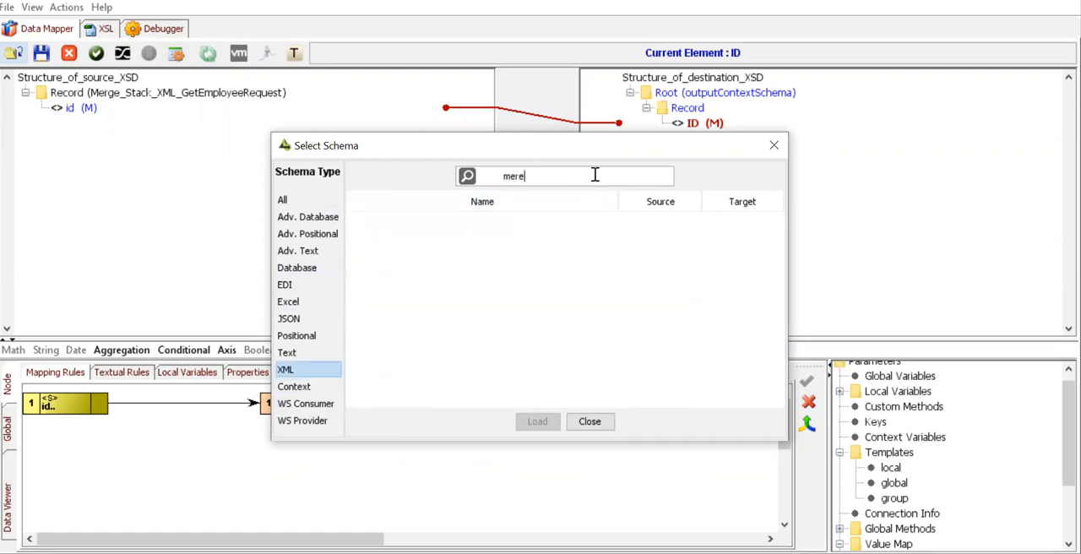
pyautogui.press('BackSpace')
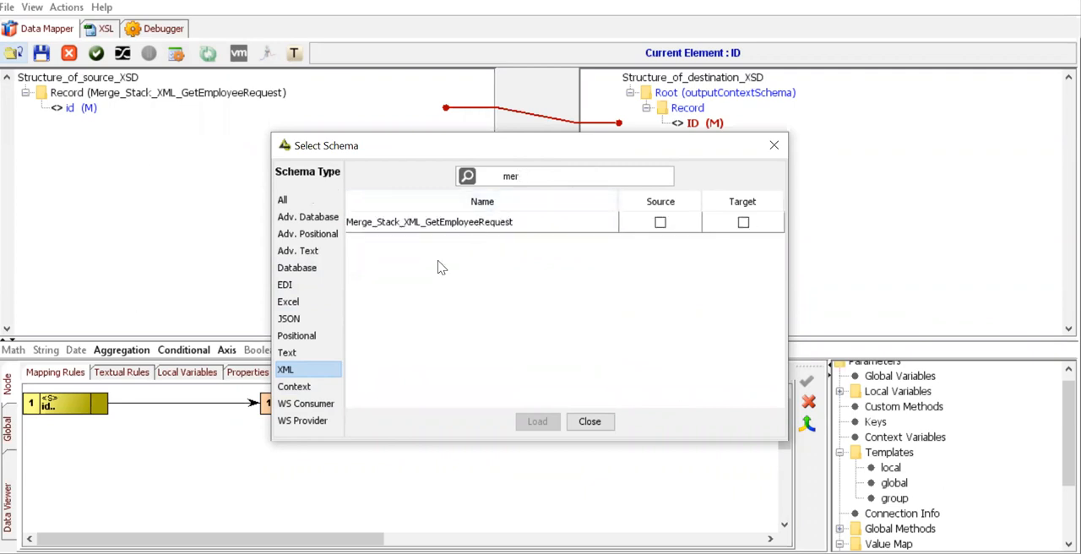
pyautogui.click(661, 222)
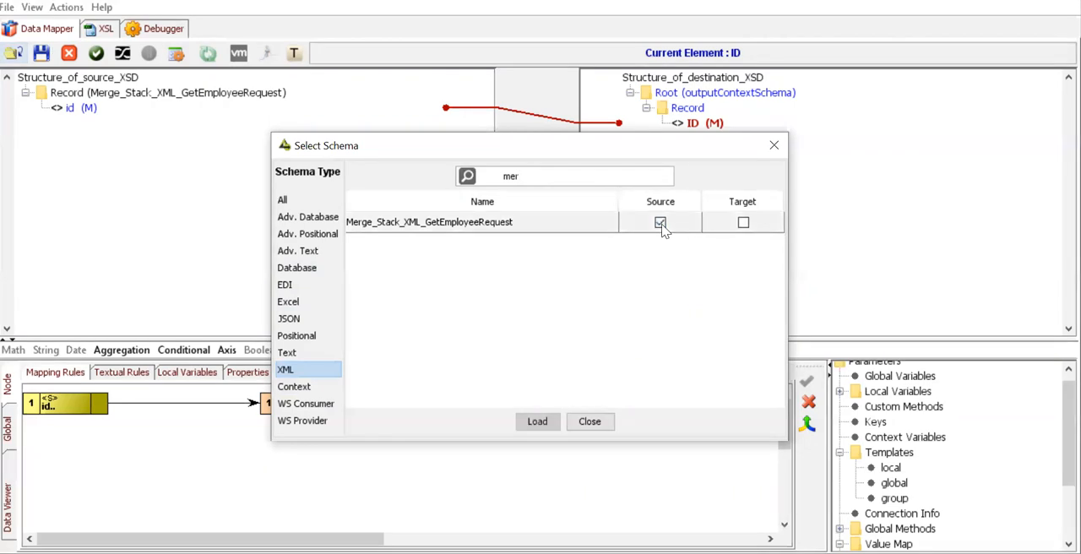
pyautogui.click(589, 421)
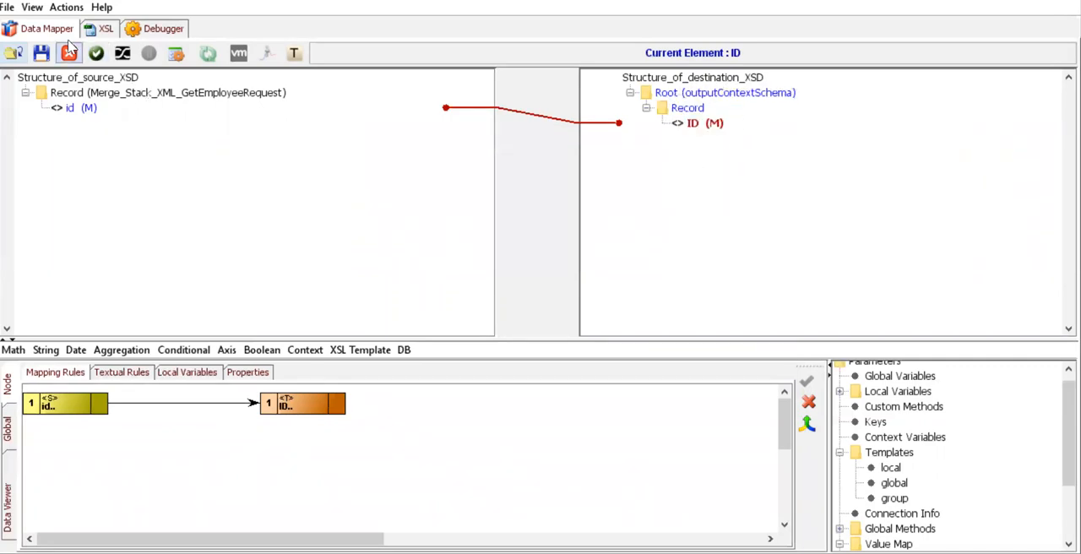
# Open the mapping's context schema definition, review the ID context variable, and close the dialog without saving
pyautogui.click(66, 8)
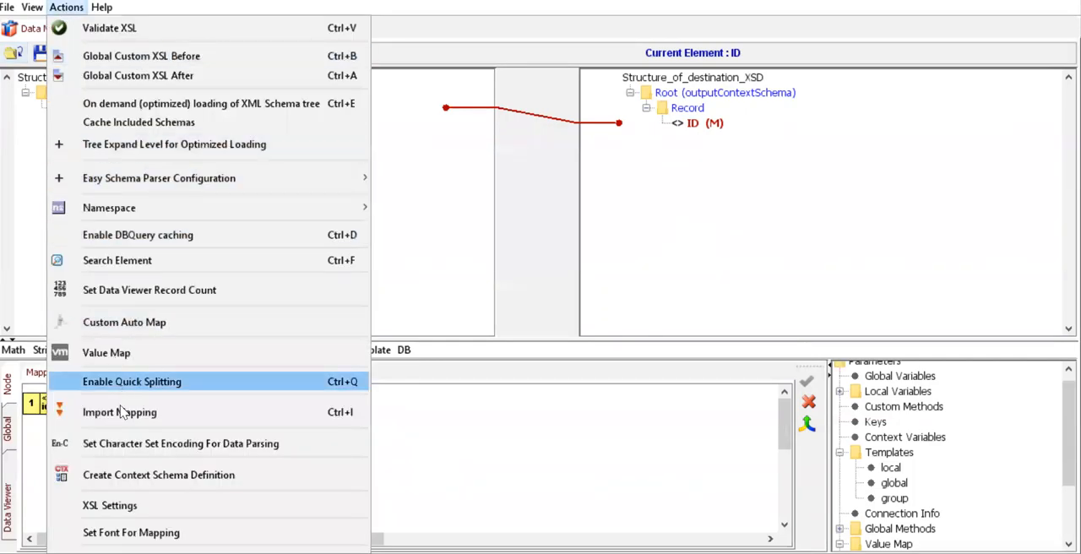
pyautogui.click(118, 478)
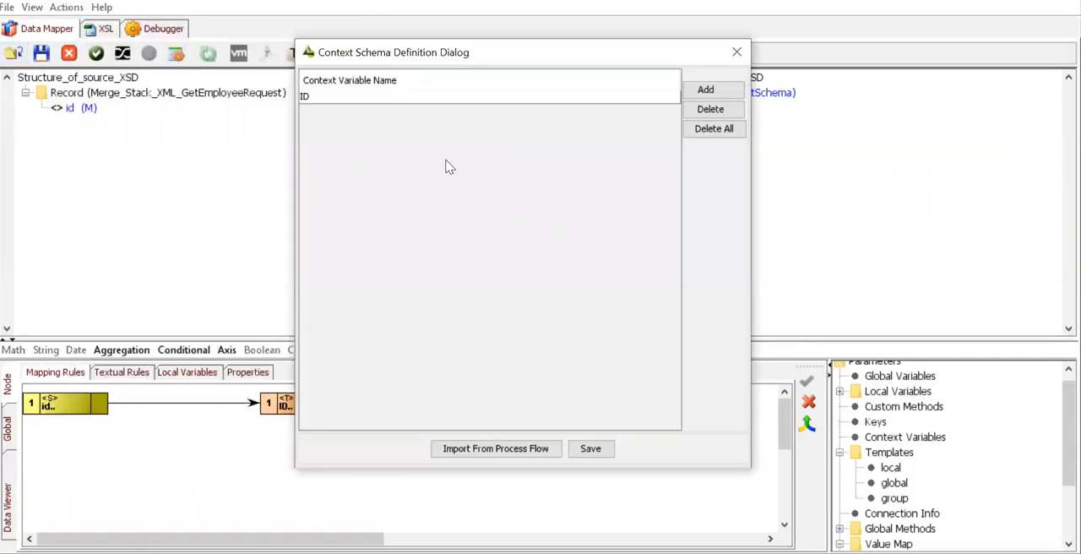
pyautogui.click(313, 100)
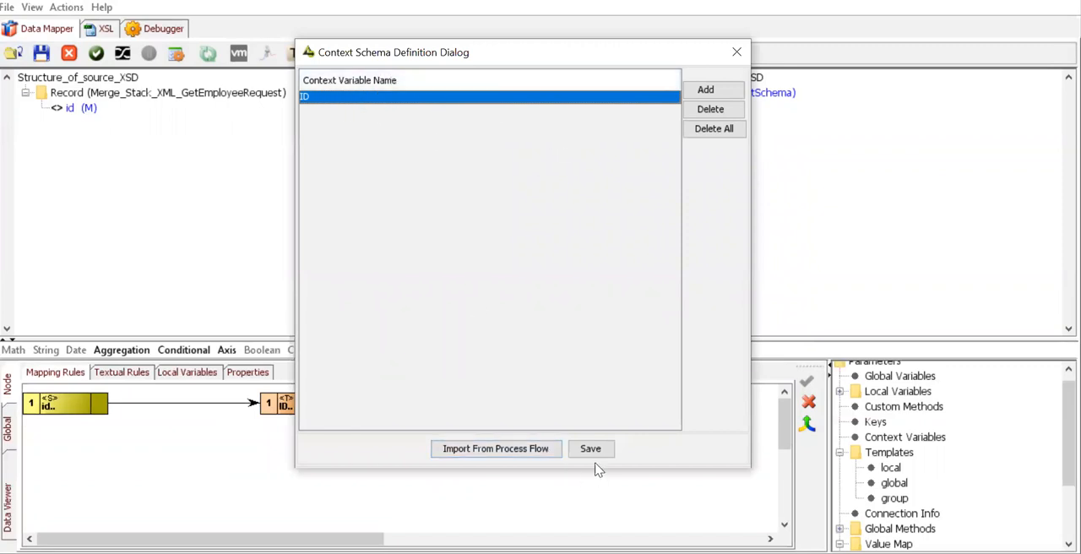
pyautogui.click(735, 56)
# Mark the Context Schema as the mapping's target in the schema selection, and close it without loading
pyautogui.click(15, 54)
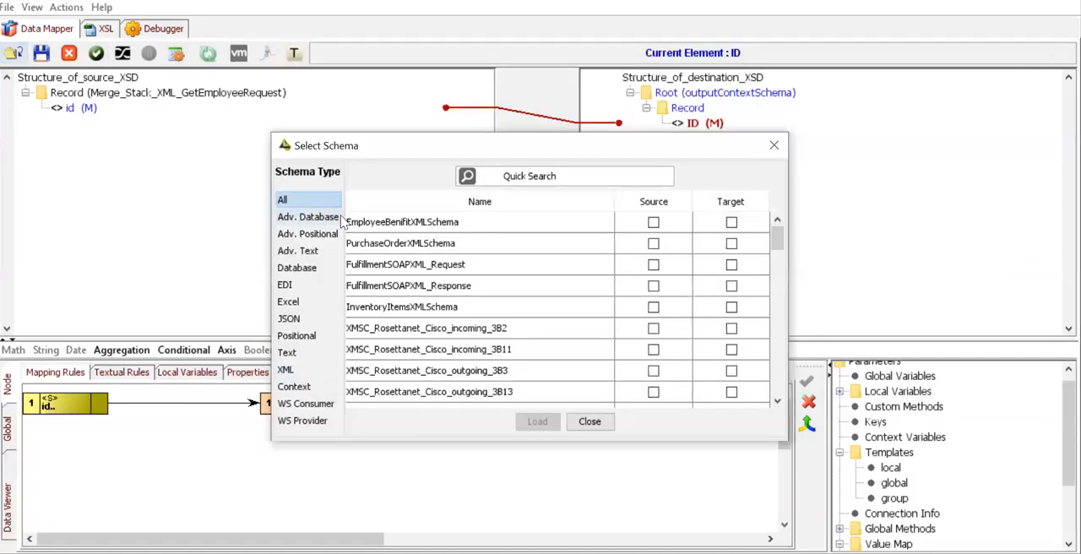
pyautogui.click(300, 388)
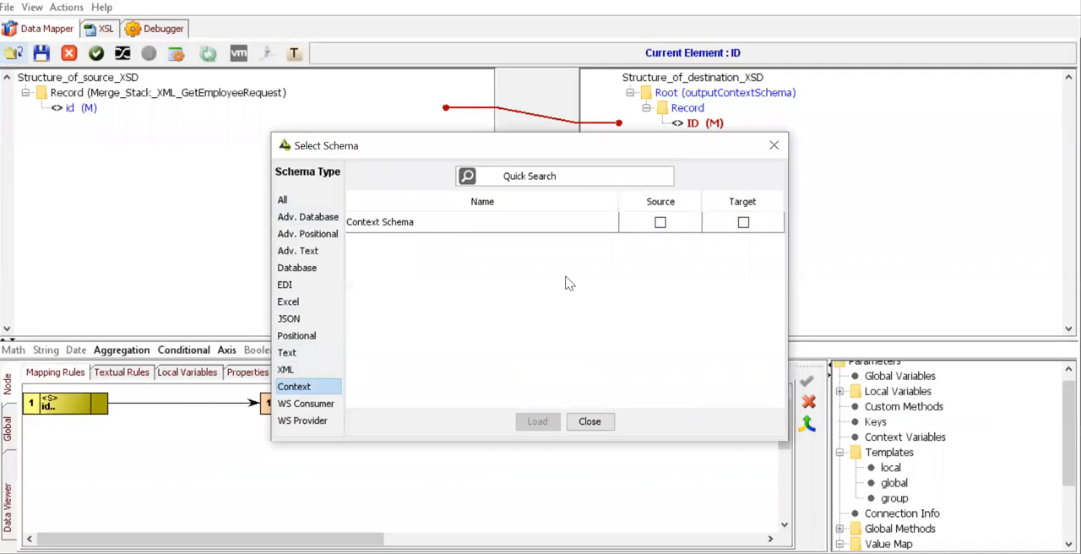
pyautogui.click(747, 223)
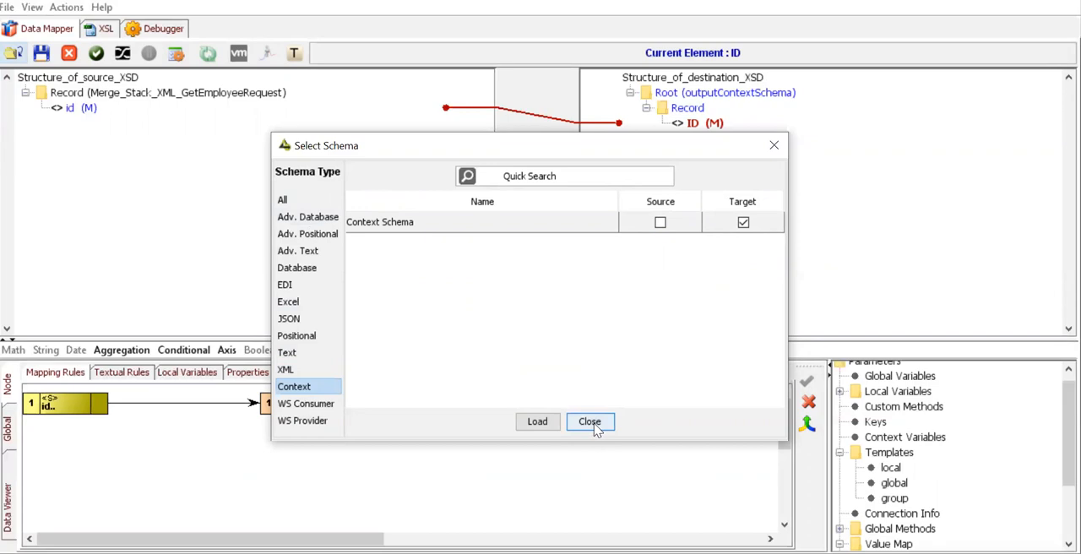
pyautogui.click(775, 147)
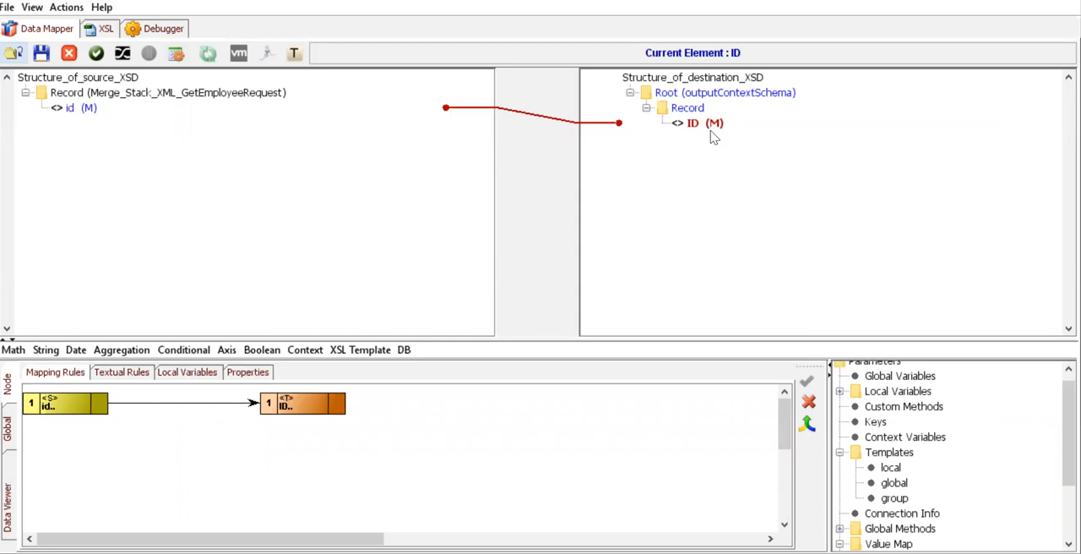
# Close the data mapping in the Adeptia web console and open the advanced database schema Merge_Stack_ADSC_GetEmployee
pyautogui.moveTo(705, 139)
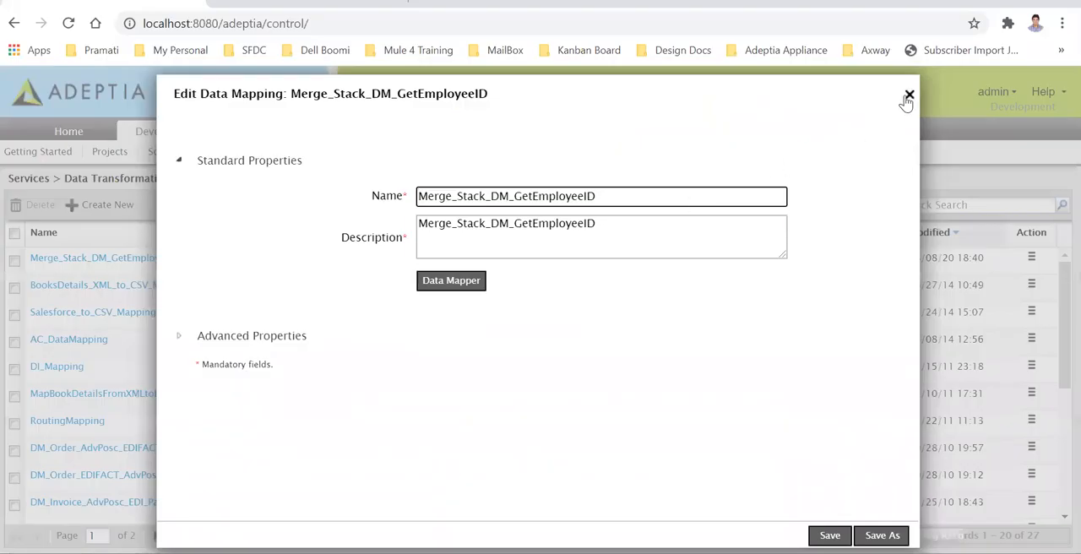
pyautogui.click(909, 96)
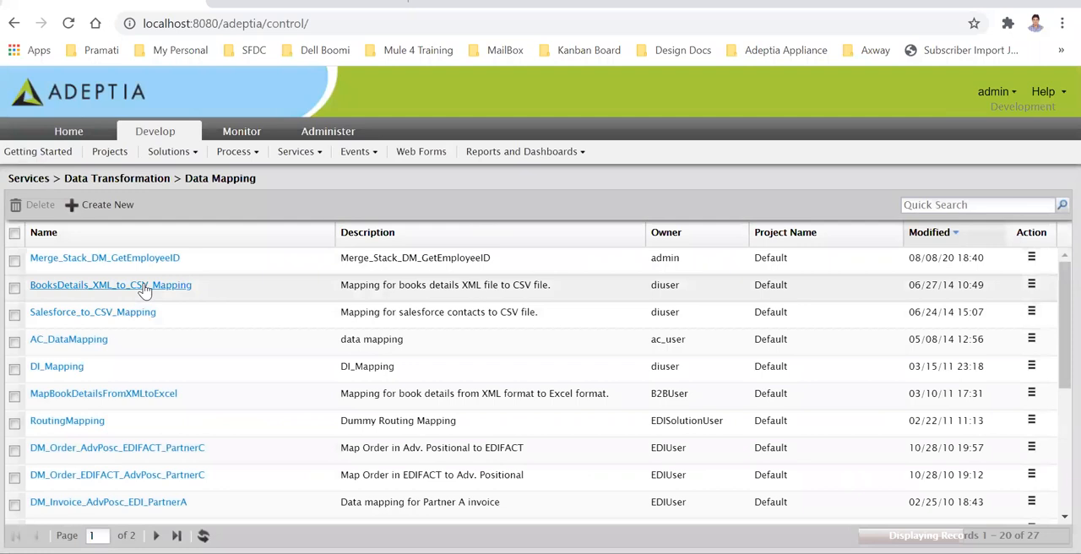
pyautogui.click(298, 152)
pyautogui.moveTo(328, 395)
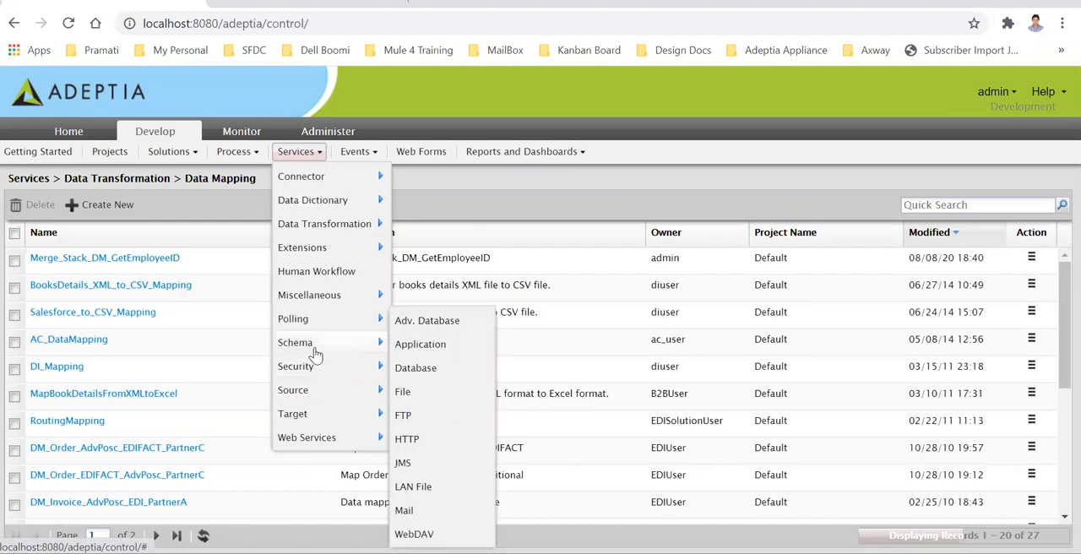
pyautogui.moveTo(363, 343)
pyautogui.click(453, 296)
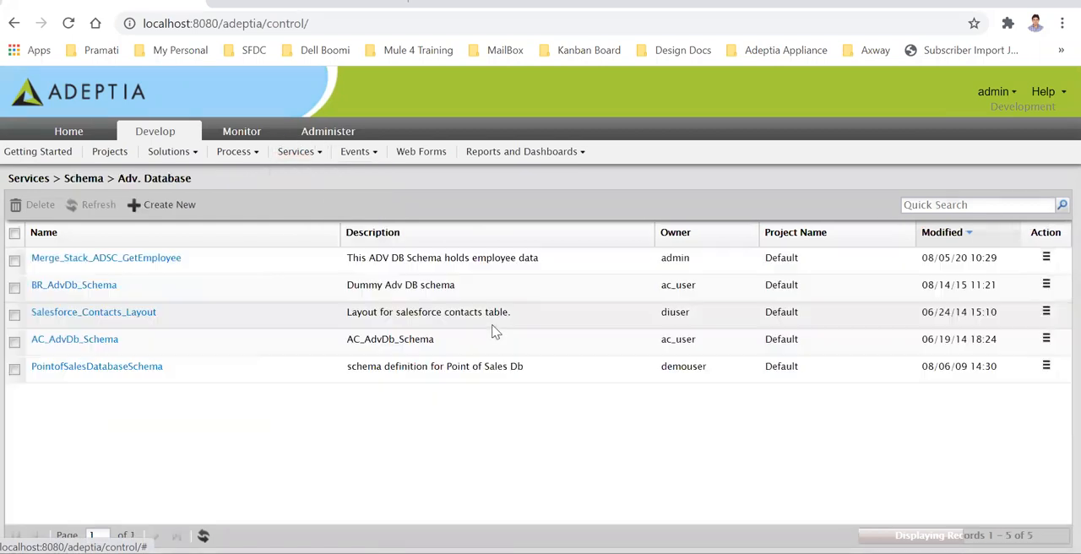
pyautogui.click(142, 260)
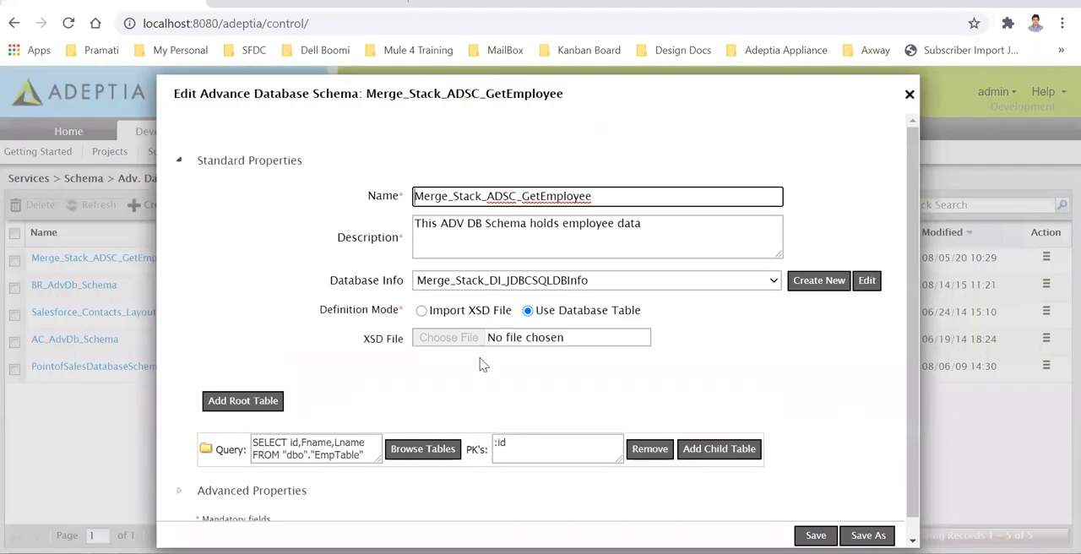
# Review the schema's query, selected EmpTable columns and primary key in the table browser, and close the schema without saving
pyautogui.click(330, 455)
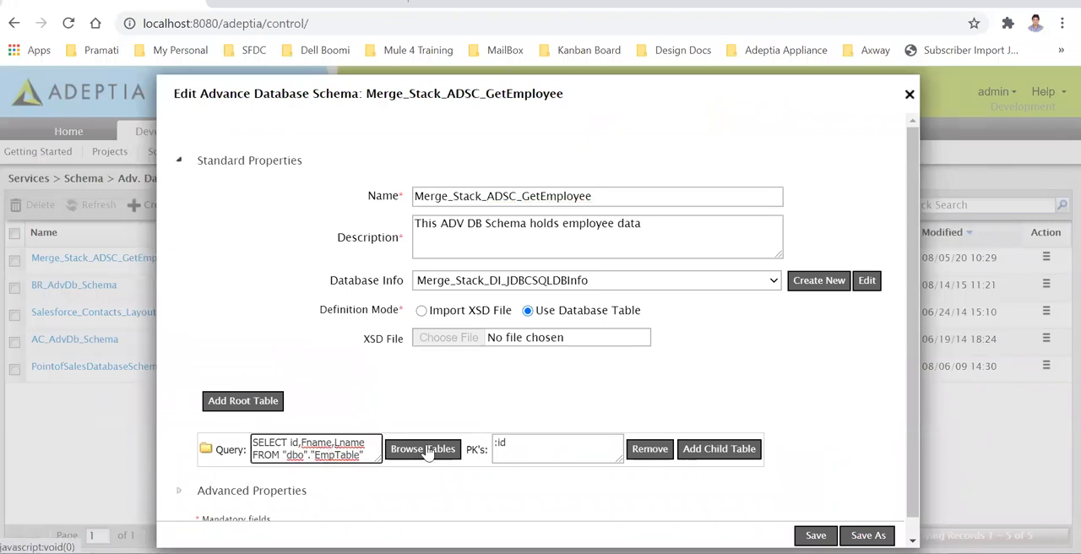
pyautogui.click(426, 451)
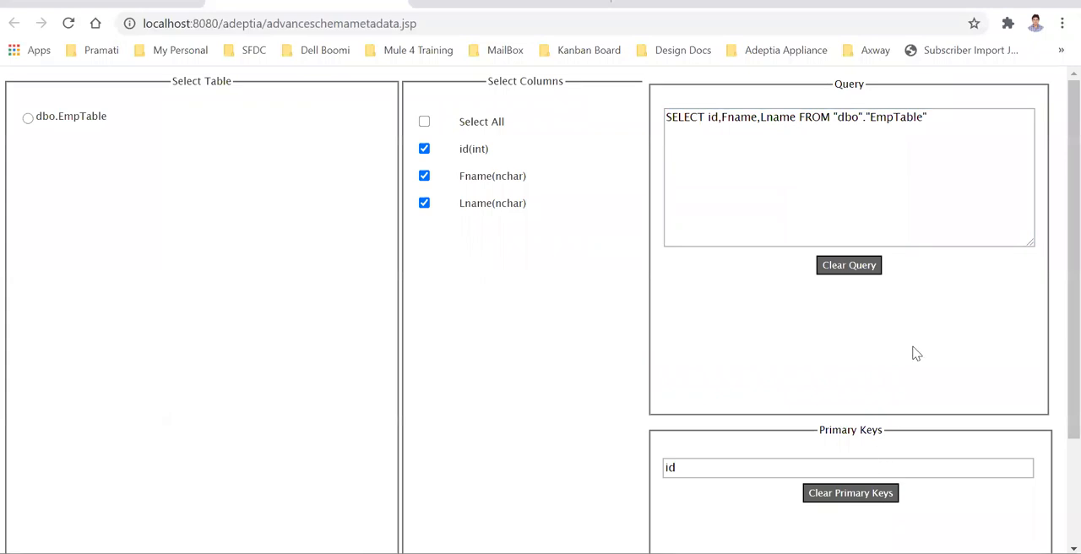
pyautogui.scroll(-3, 494, 386)
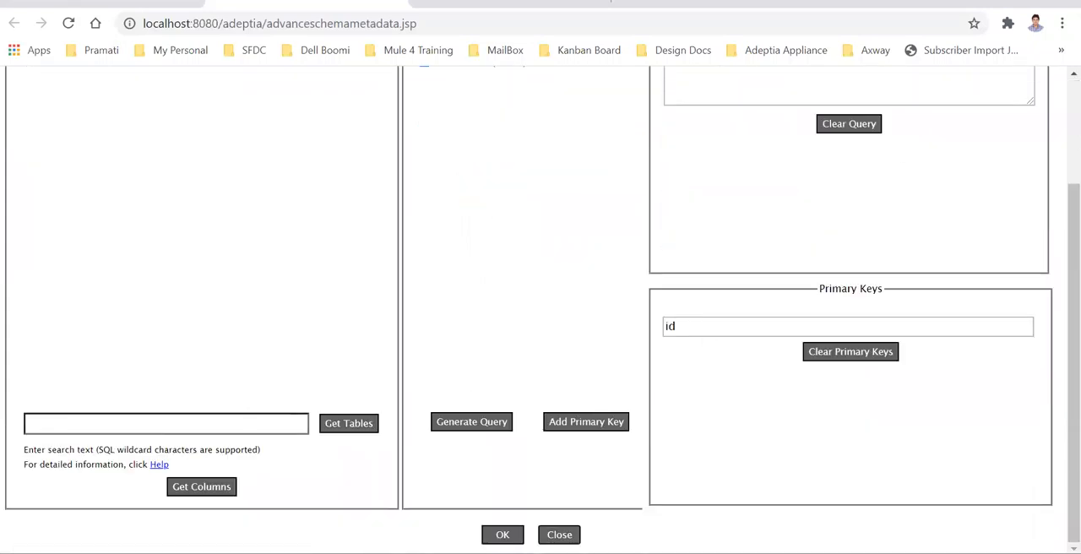
pyautogui.click(394, 1)
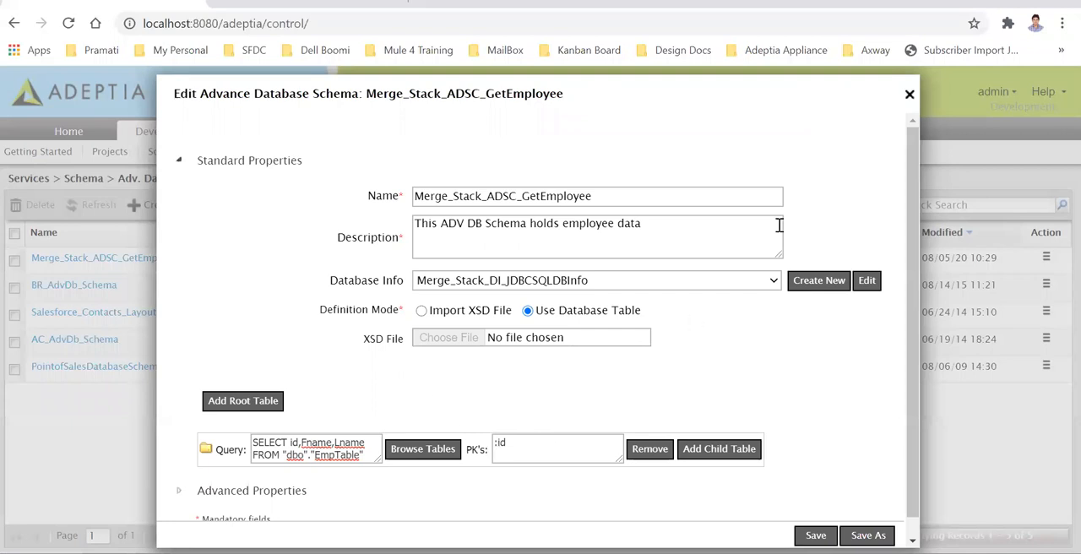
pyautogui.click(910, 94)
# List the advanced database sources and open Merge_Stack_ADS_GetEmployeeByID
pyautogui.click(302, 152)
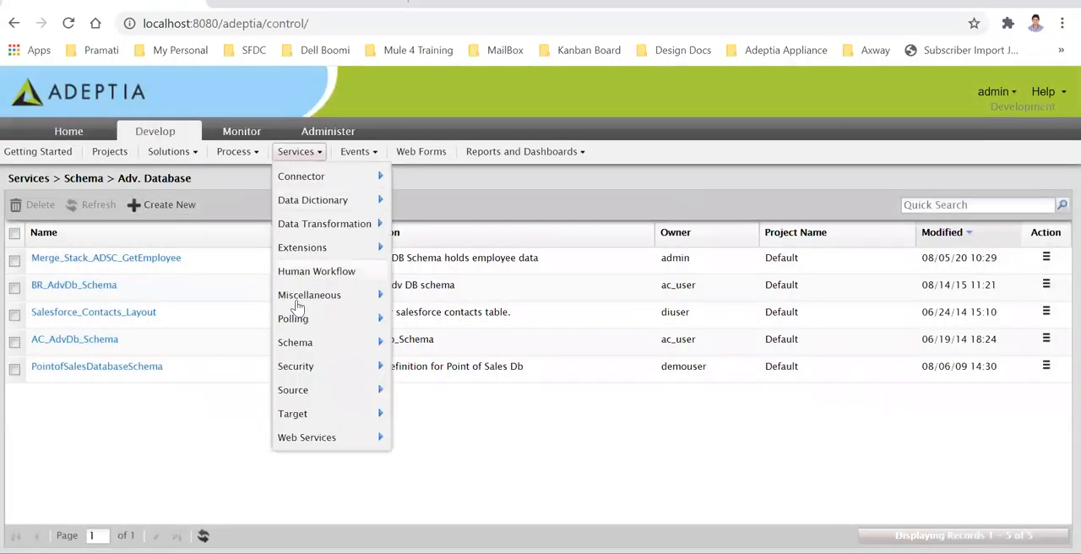
pyautogui.moveTo(309, 355)
pyautogui.moveTo(306, 390)
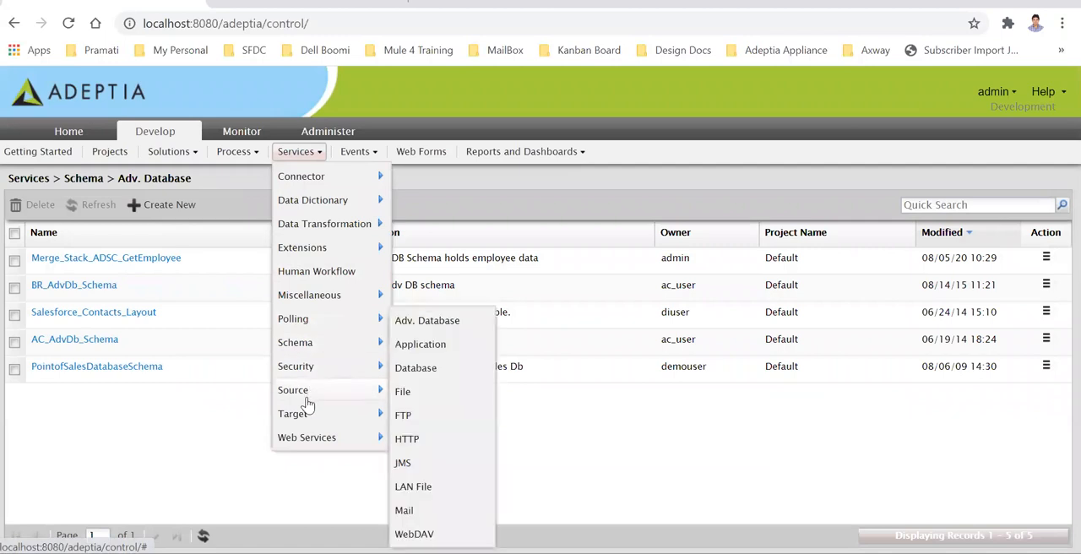
pyautogui.click(440, 330)
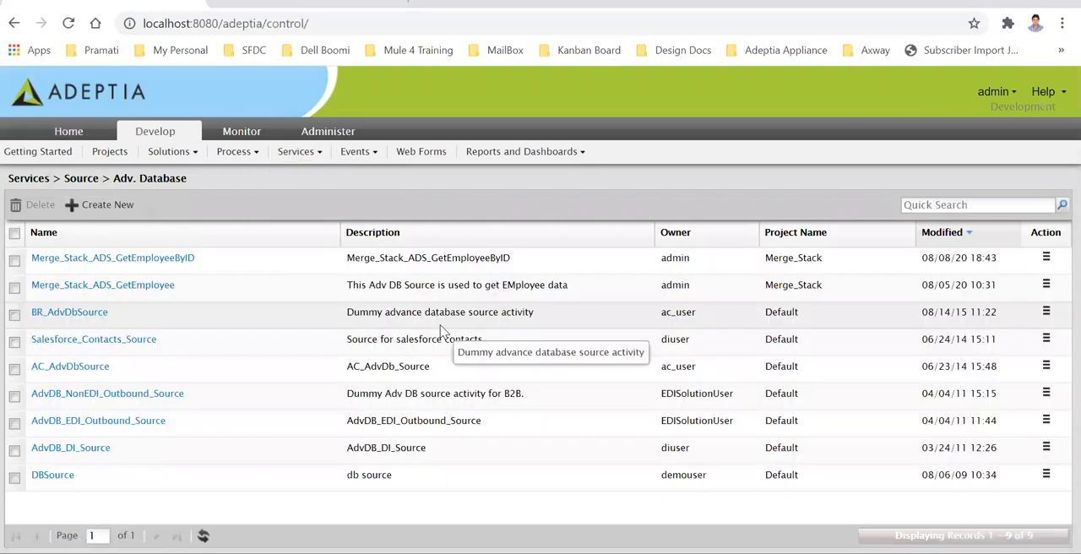
pyautogui.click(148, 259)
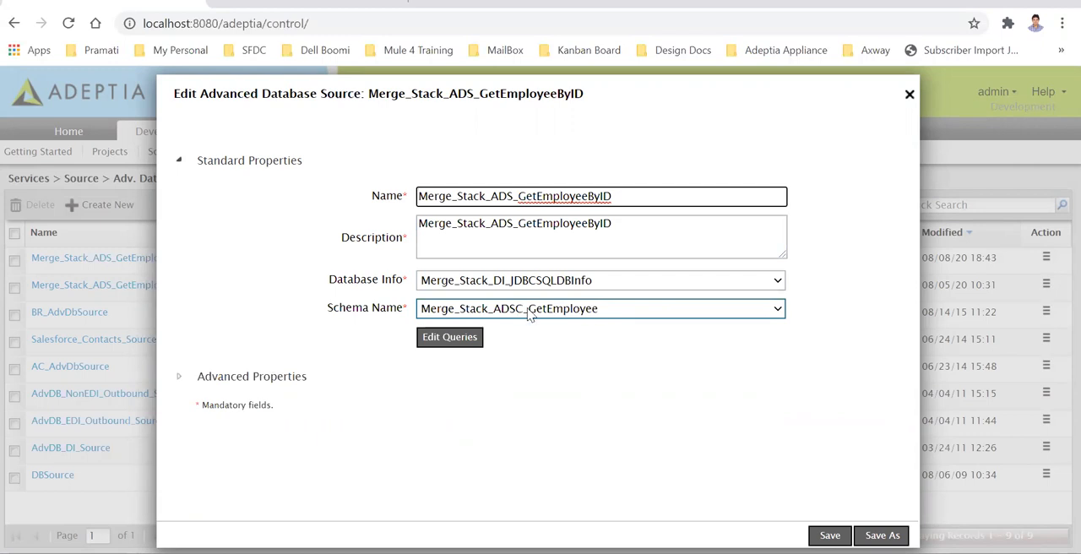
# Examine the source's SQL query and its $$ID$$ where clause, cancel the query editor, and close the source without saving
pyautogui.click(469, 338)
pyautogui.moveTo(362, 168); pyautogui.dragTo(40, 165)
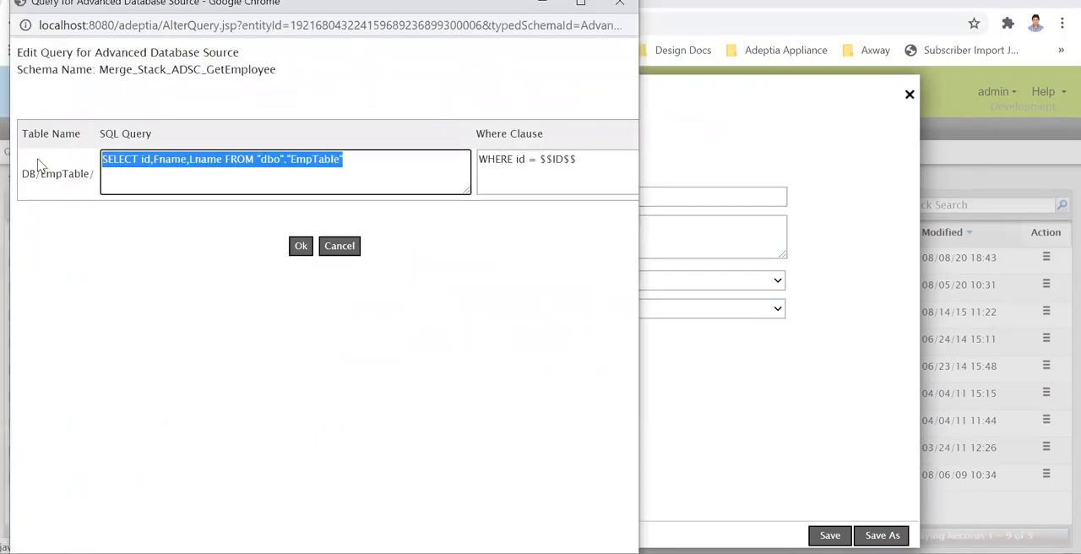
pyautogui.moveTo(586, 163); pyautogui.dragTo(481, 163)
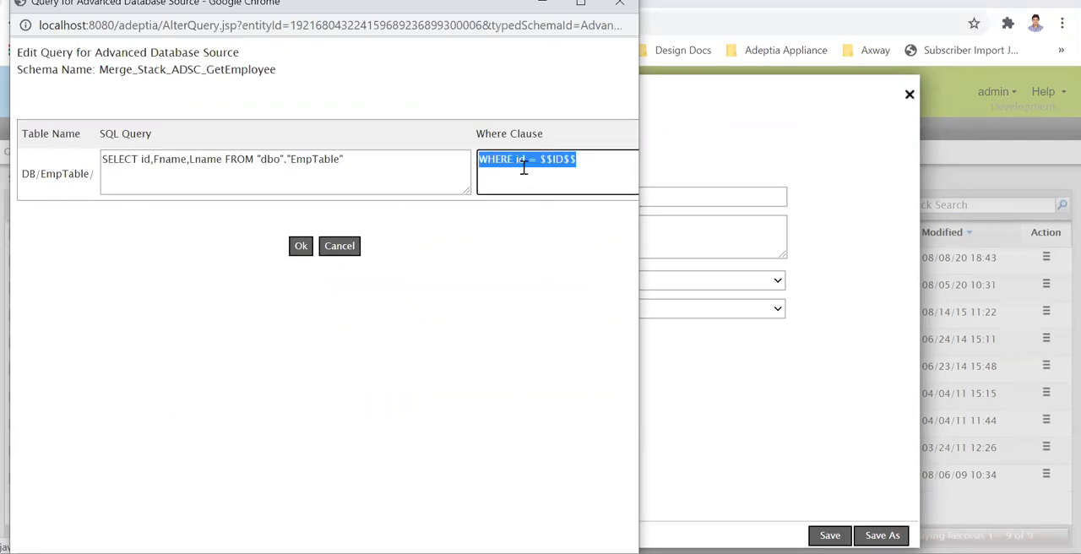
pyautogui.click(583, 166)
pyautogui.moveTo(581, 159); pyautogui.dragTo(550, 161)
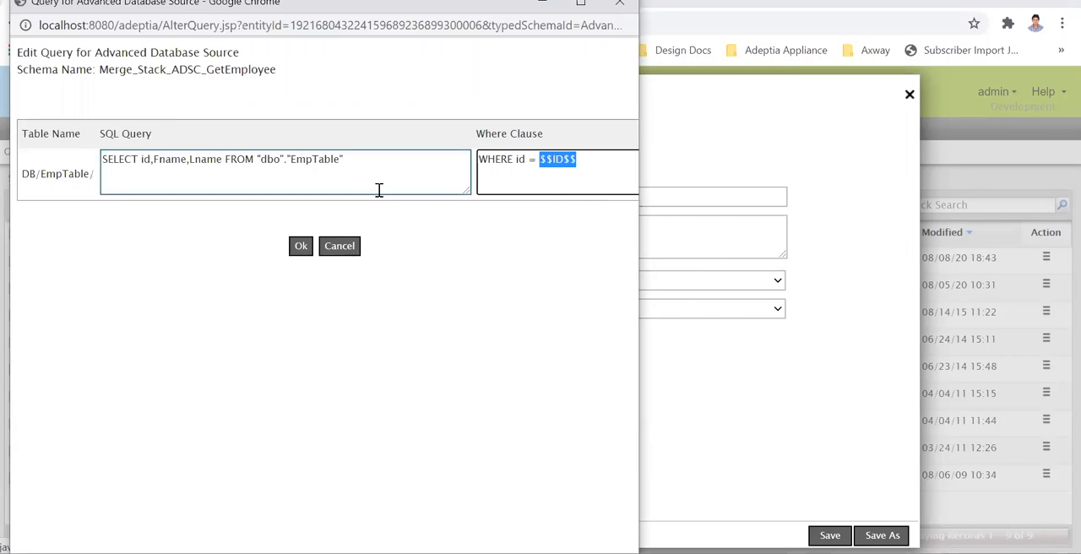
pyautogui.click(339, 246)
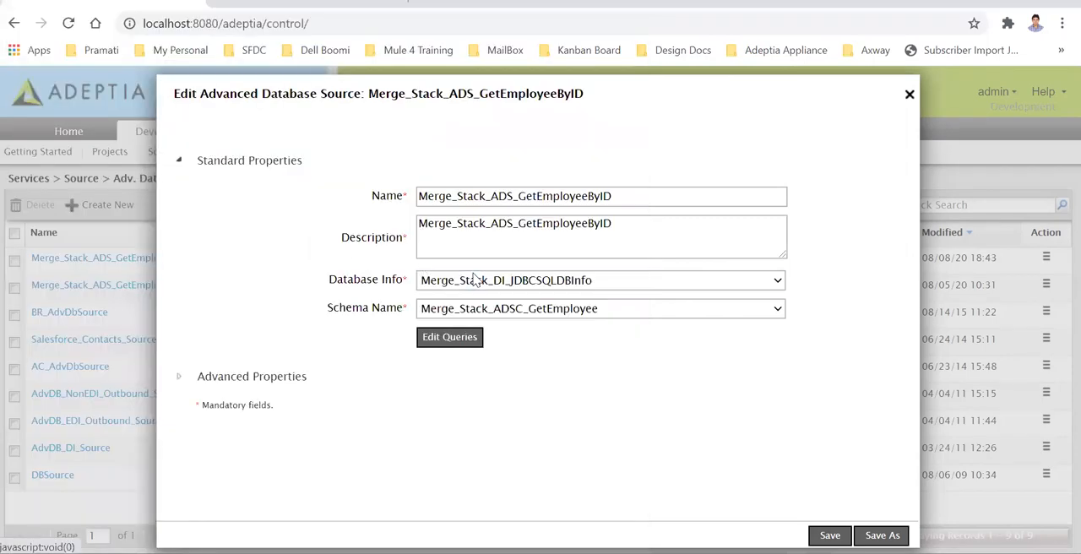
pyautogui.click(909, 96)
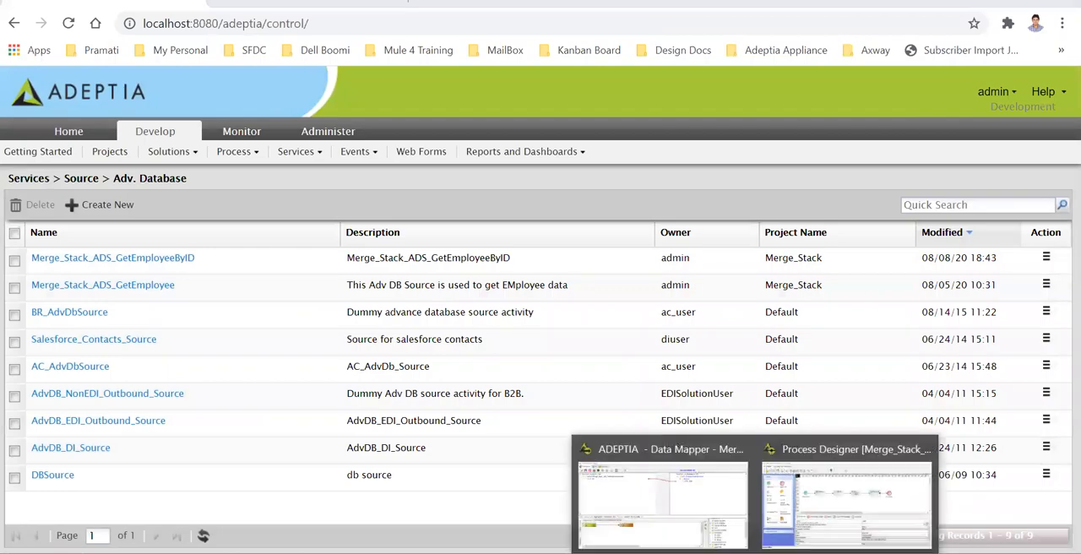
# Switch to the Process Designer window and inspect the Action entities in the repository view
pyautogui.click(876, 497)
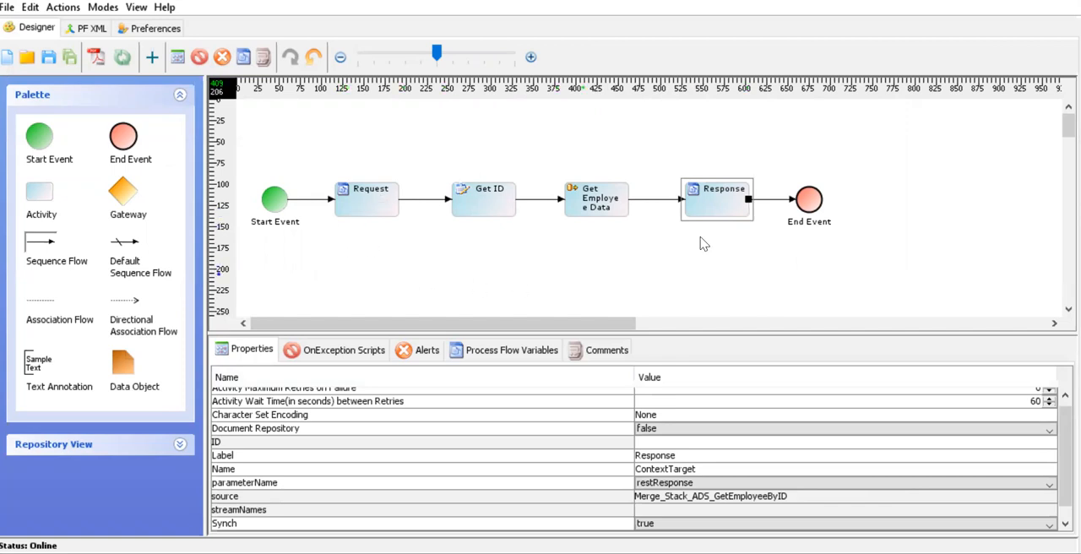
pyautogui.click(180, 94)
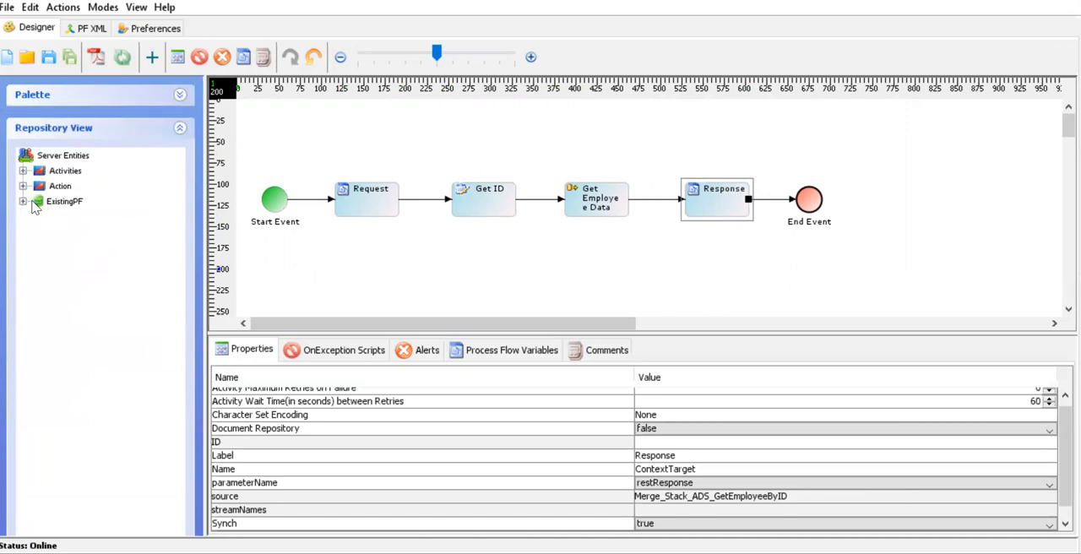
pyautogui.click(23, 186)
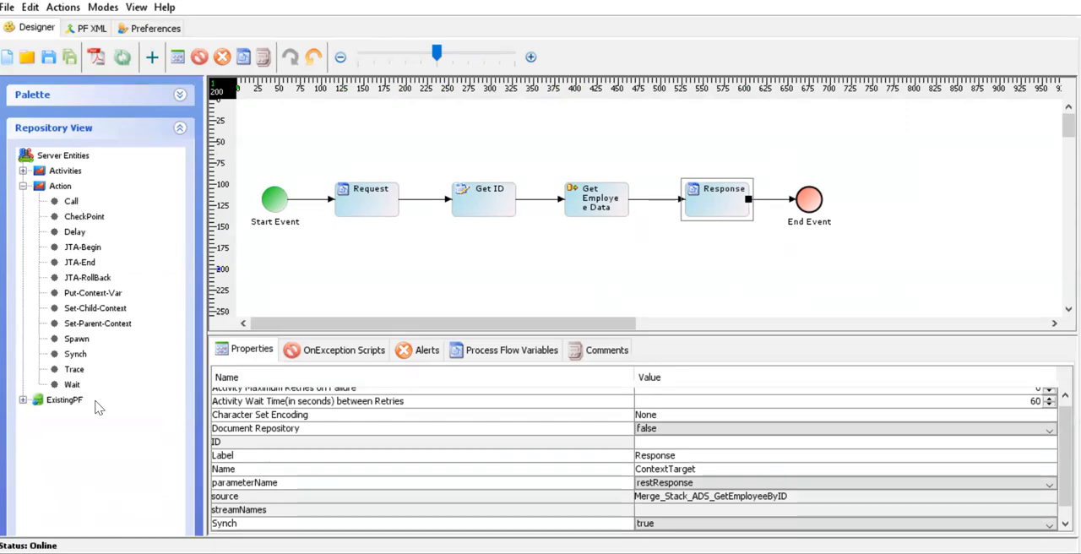
pyautogui.click(23, 186)
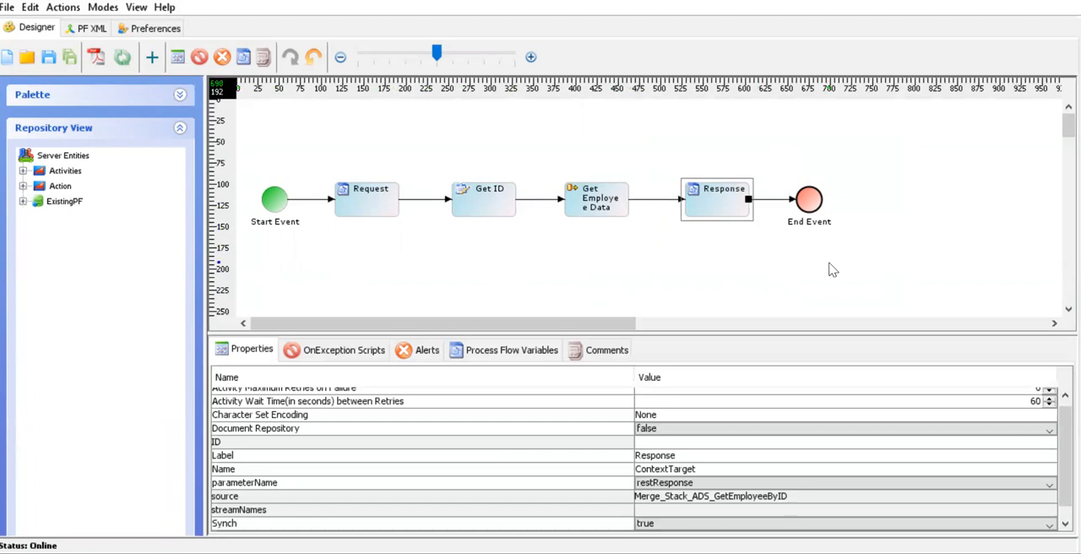
# Select the Request activity and examine the Activities and Action entities in the repository tree
pyautogui.click(374, 212)
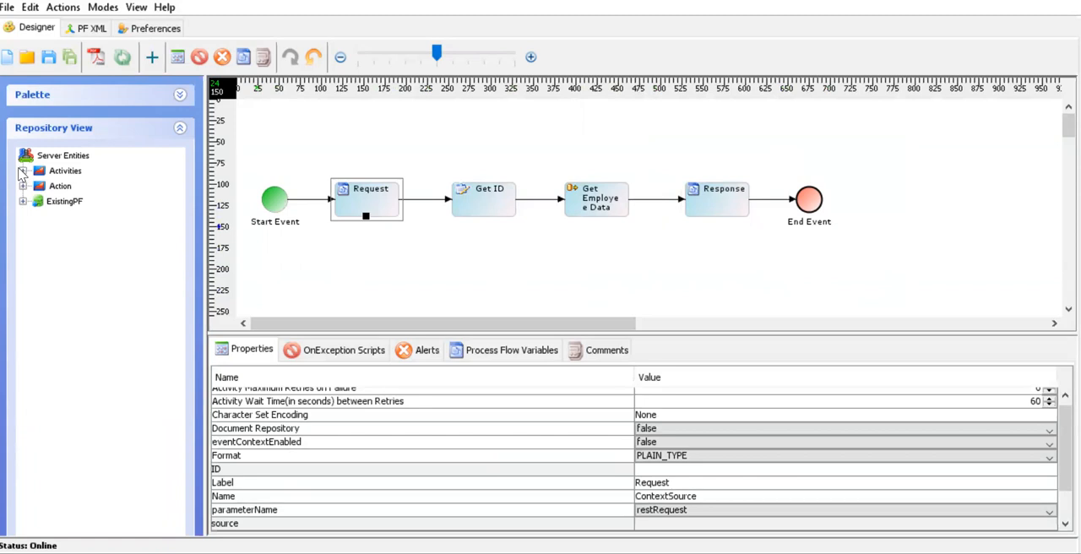
pyautogui.click(23, 171)
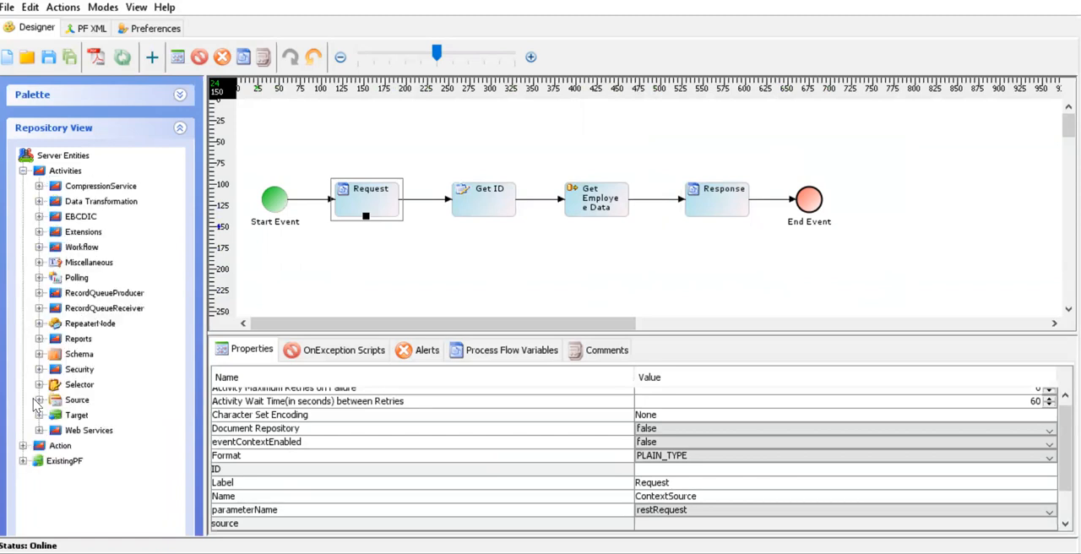
pyautogui.click(23, 446)
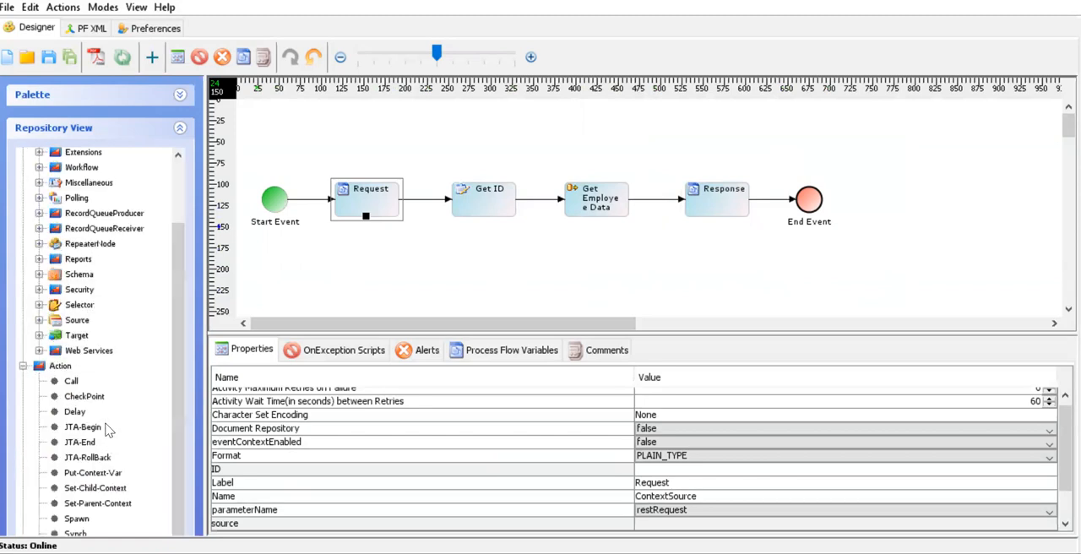
pyautogui.scroll(-1, 110, 456)
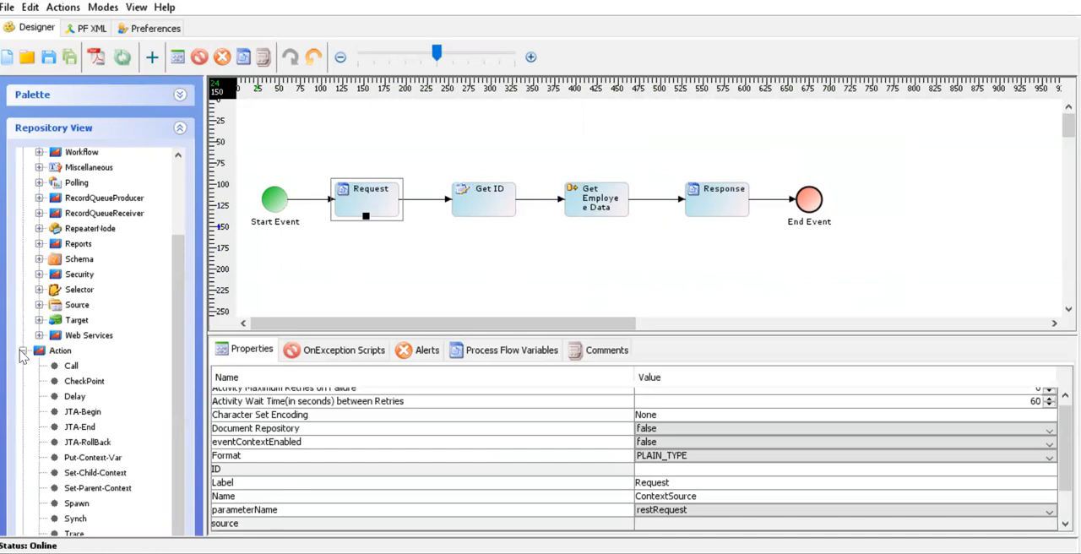
pyautogui.click(23, 351)
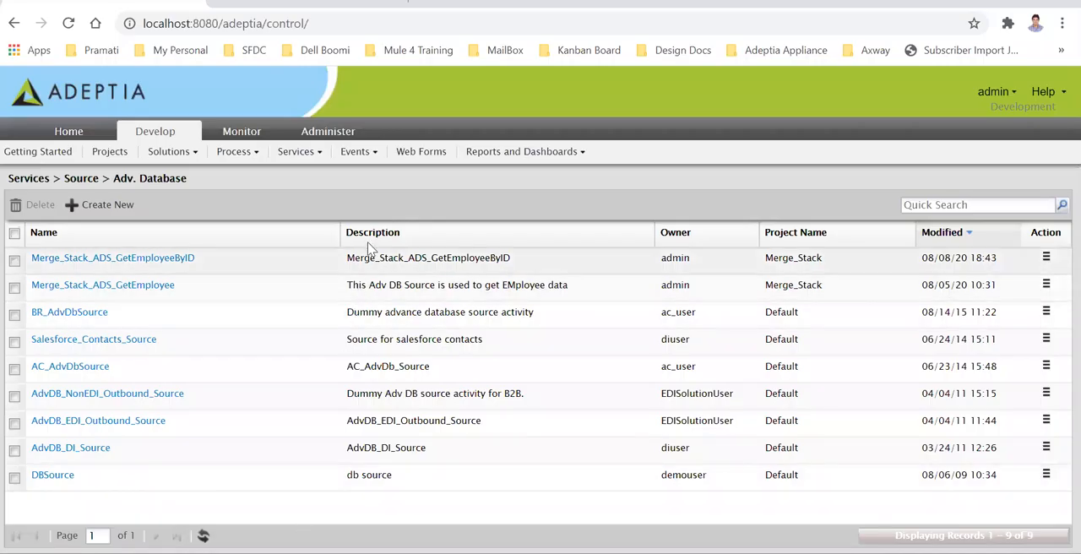
# Switch to the browser, list the web service API providers, and open Merge_Stack_WSP_GetEmployee
pyautogui.click(317, 153)
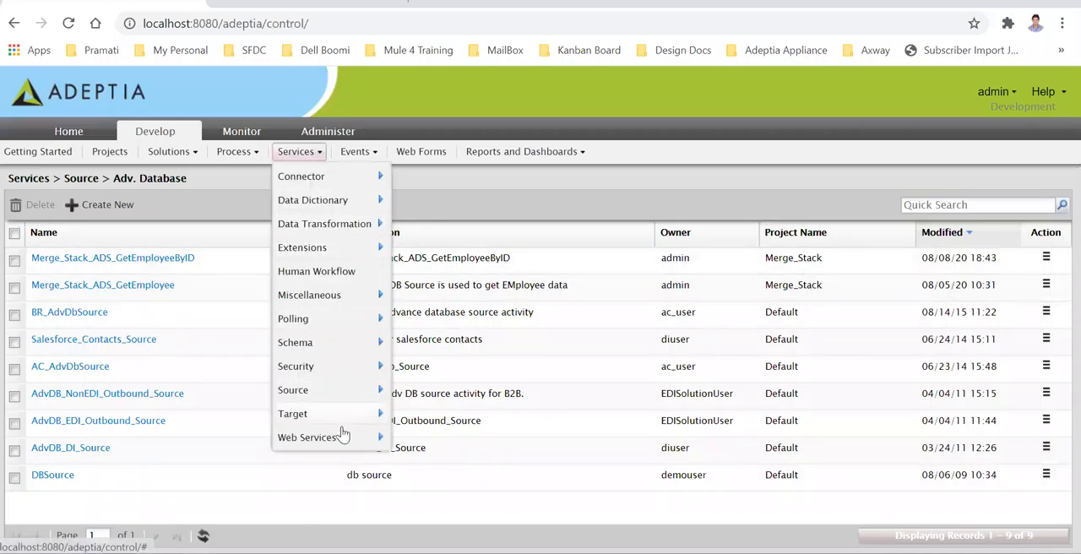
pyautogui.moveTo(346, 441)
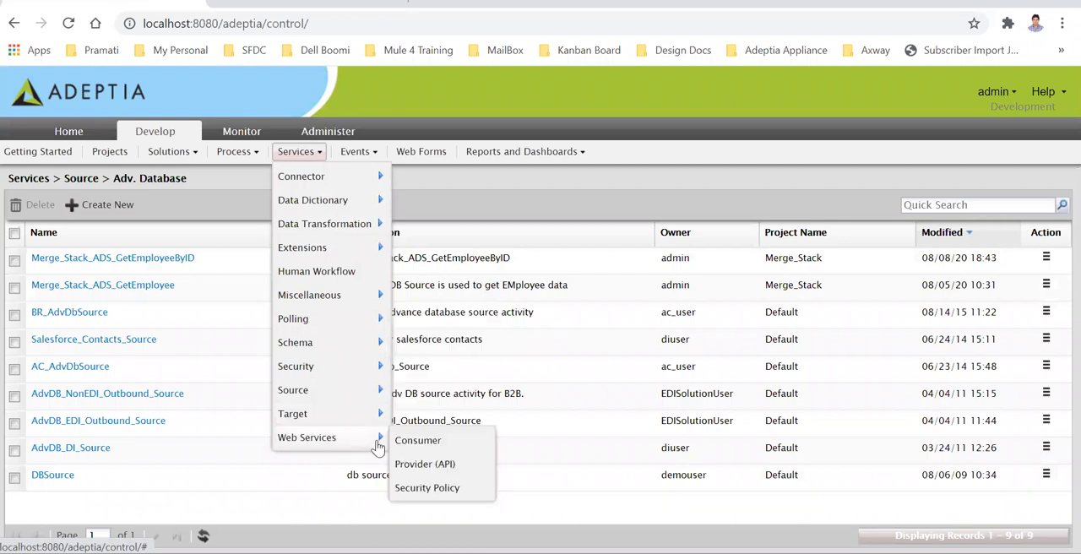
pyautogui.click(425, 464)
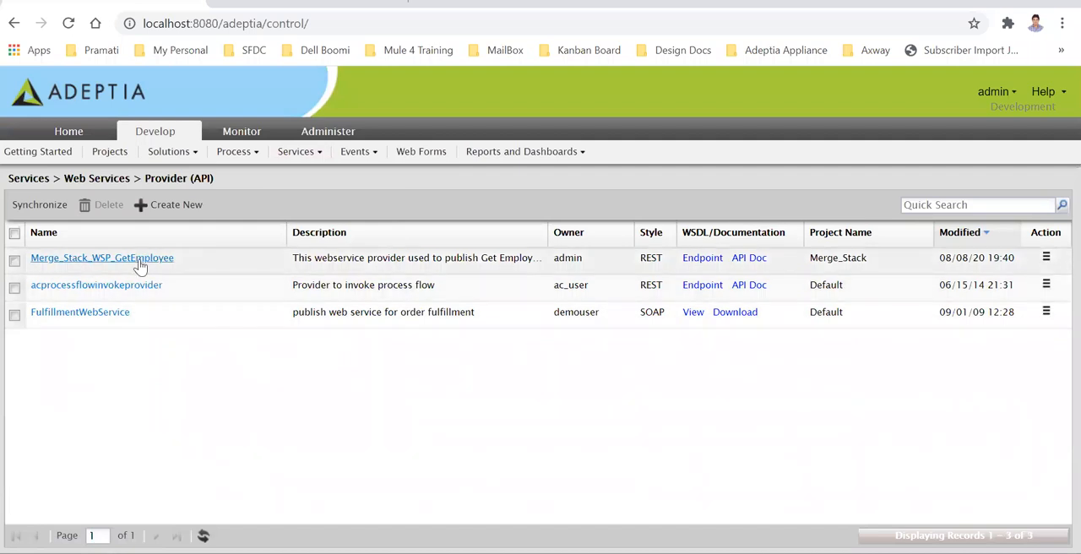
pyautogui.click(139, 263)
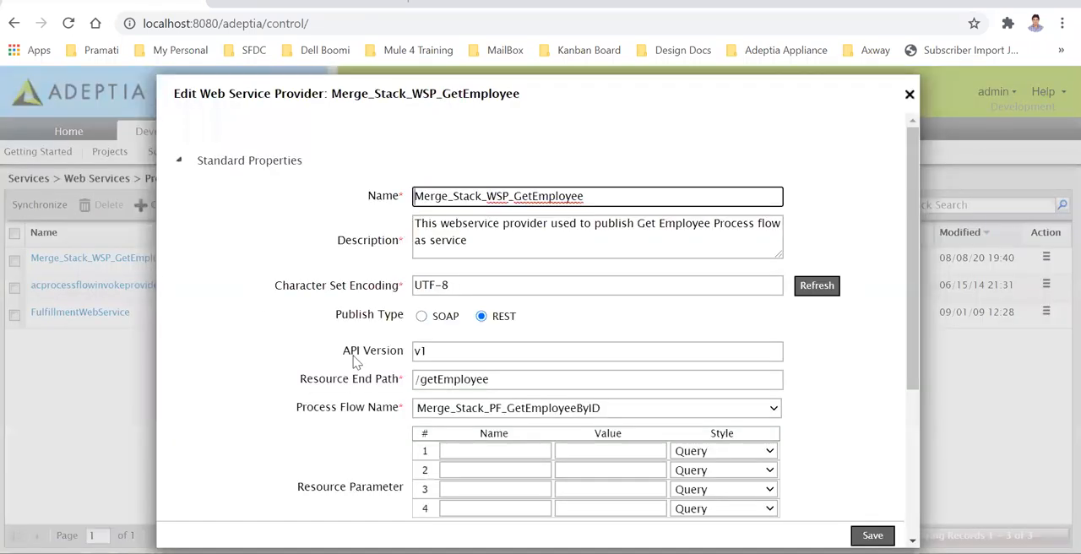
# Check the provider's process flow choices and its resource end path
pyautogui.click(615, 412)
pyautogui.scroll(-2, 613, 393)
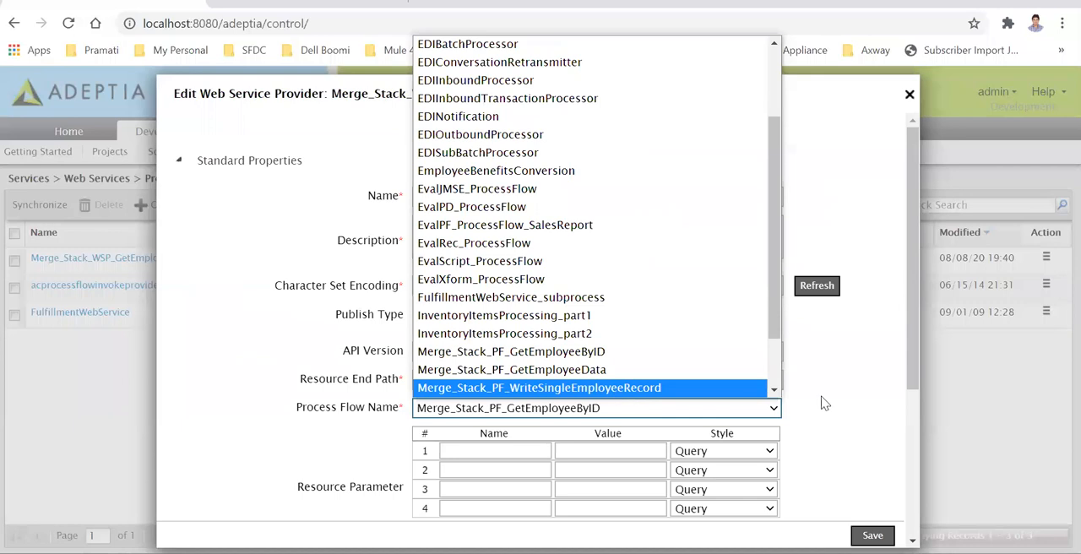
pyautogui.click(857, 393)
pyautogui.click(505, 381)
pyautogui.moveTo(505, 381); pyautogui.dragTo(404, 383)
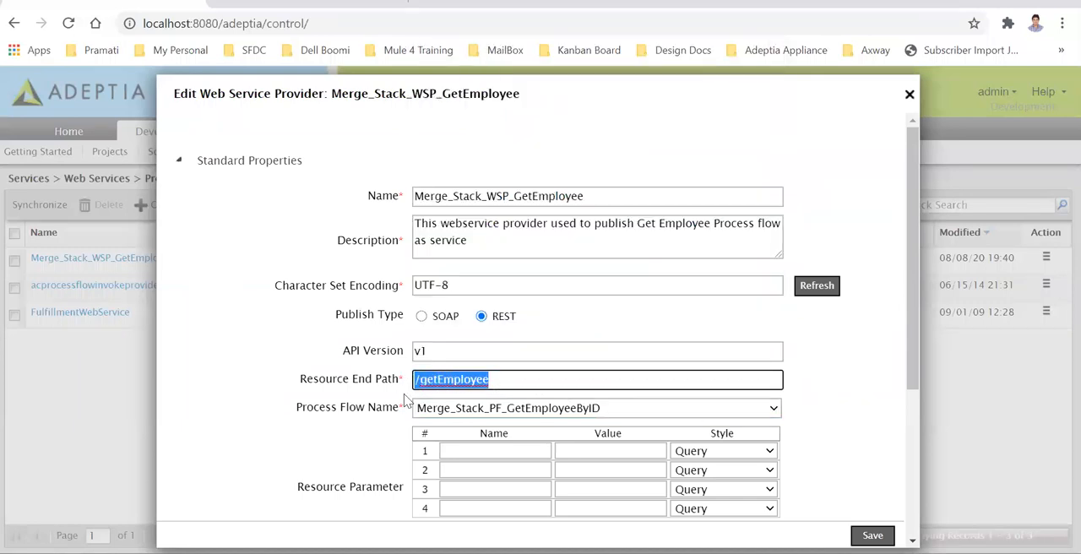
# Review the provider's API version, resource parameters, method parameters and security policy
pyautogui.scroll(-2, 915, 339)
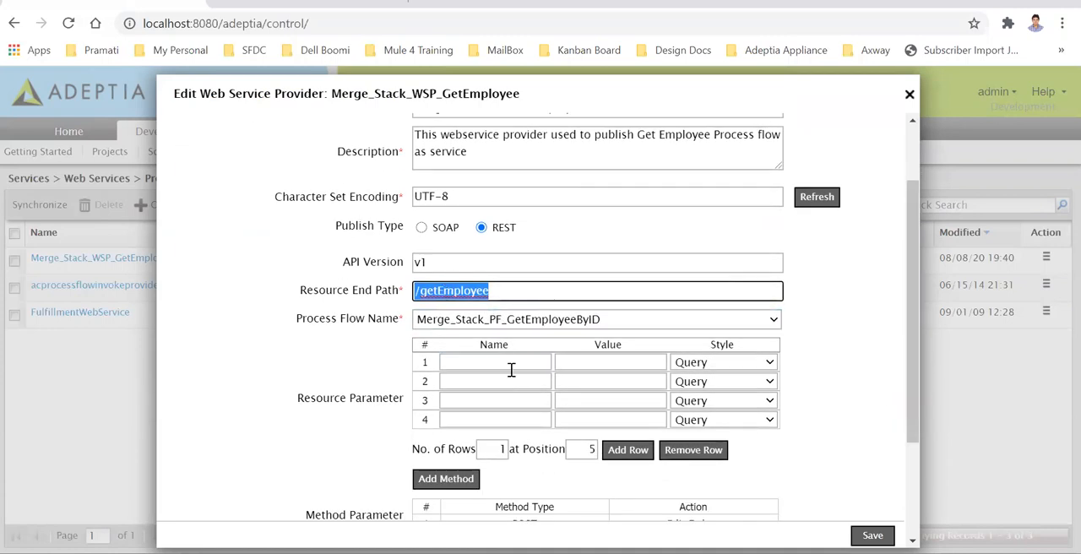
pyautogui.scroll(-2, 512, 395)
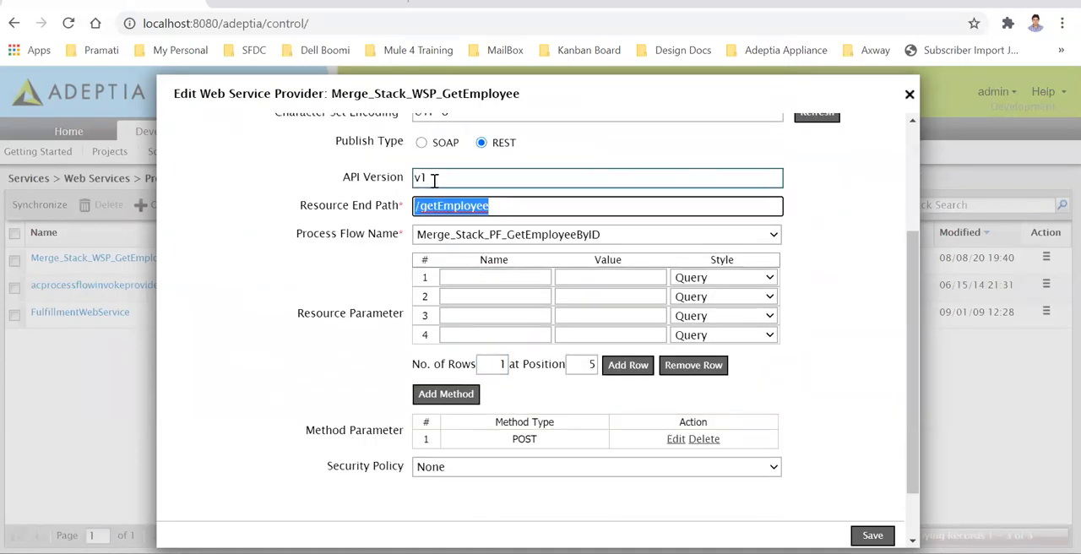
pyautogui.moveTo(434, 180); pyautogui.dragTo(410, 186)
pyautogui.scroll(2, 436, 258)
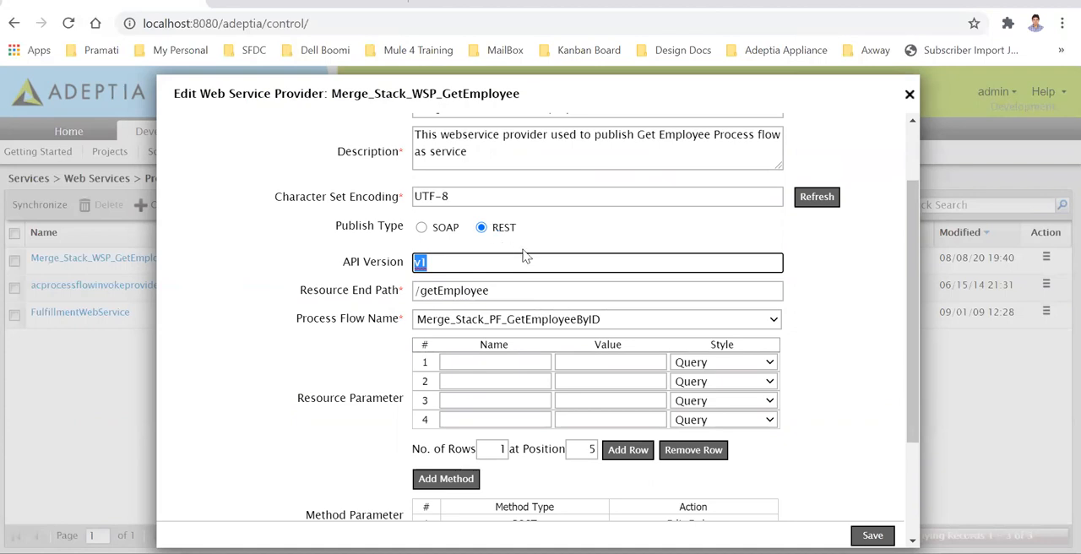
pyautogui.scroll(2, 564, 256)
pyautogui.scroll(-4, 564, 251)
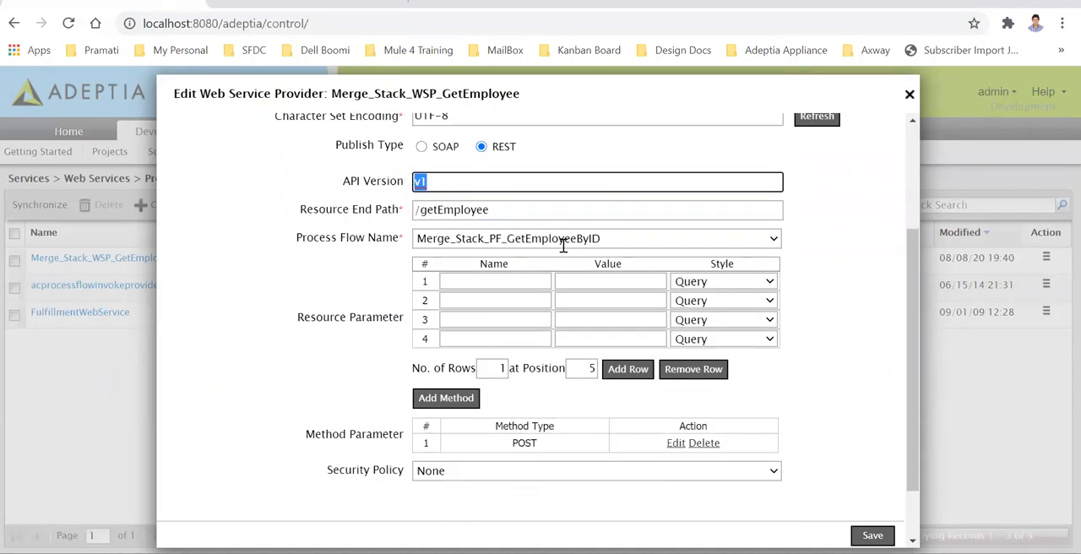
pyautogui.scroll(-1, 565, 251)
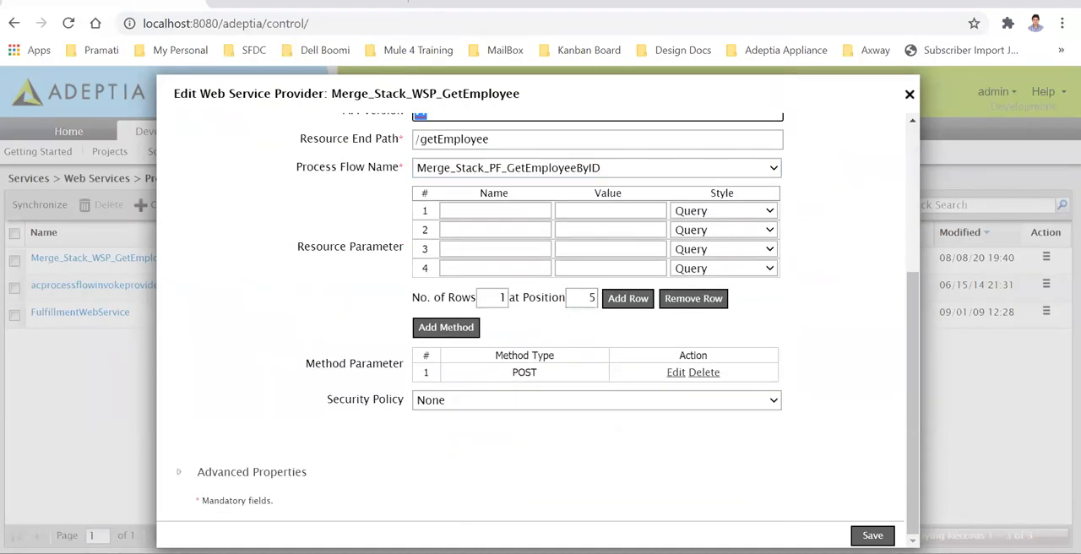
# Look through the method types offered for a new method, cancel it, and open the existing POST method for editing
pyautogui.click(448, 331)
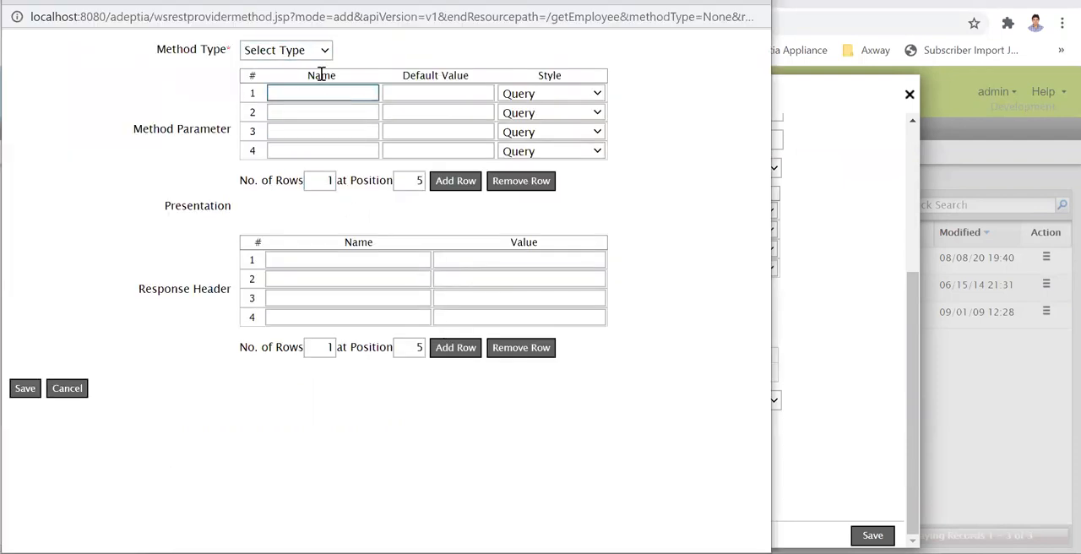
pyautogui.click(324, 49)
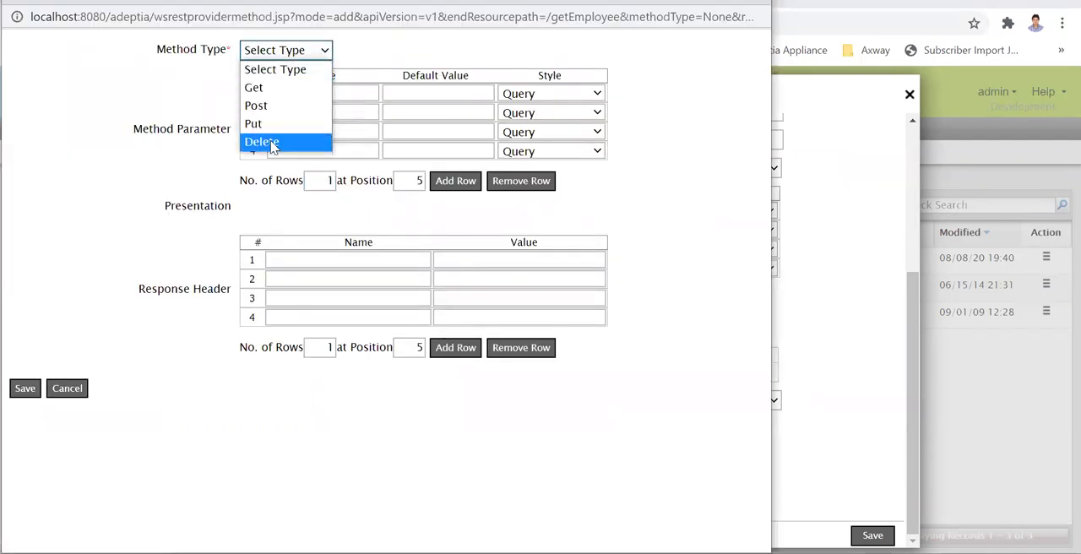
pyautogui.click(404, 61)
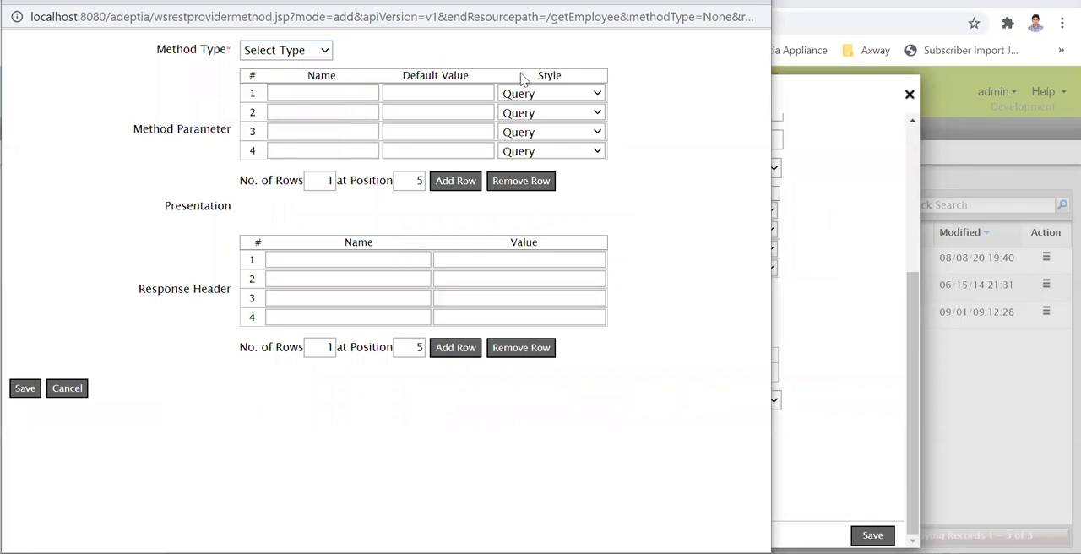
pyautogui.click(73, 391)
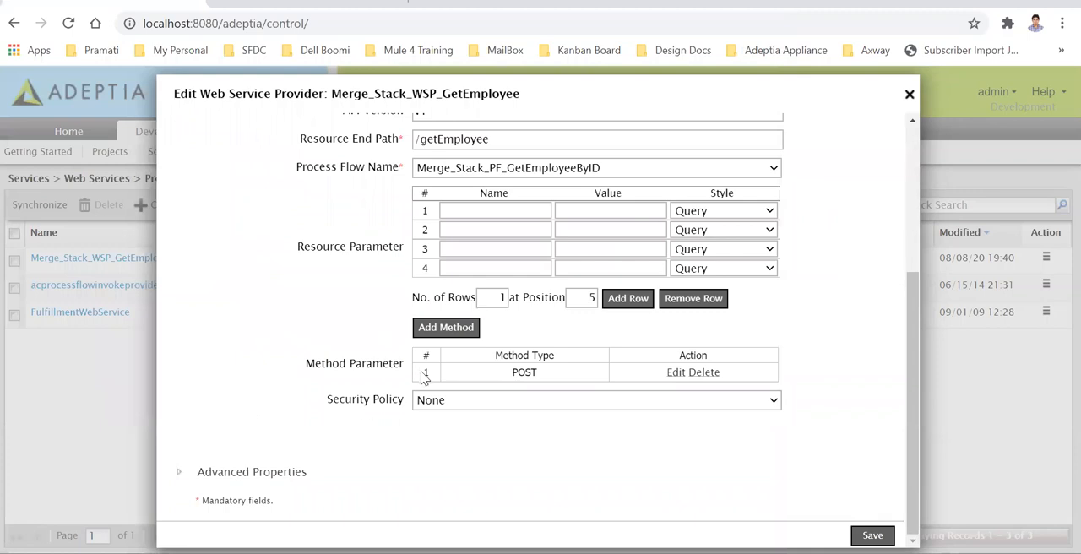
pyautogui.click(676, 373)
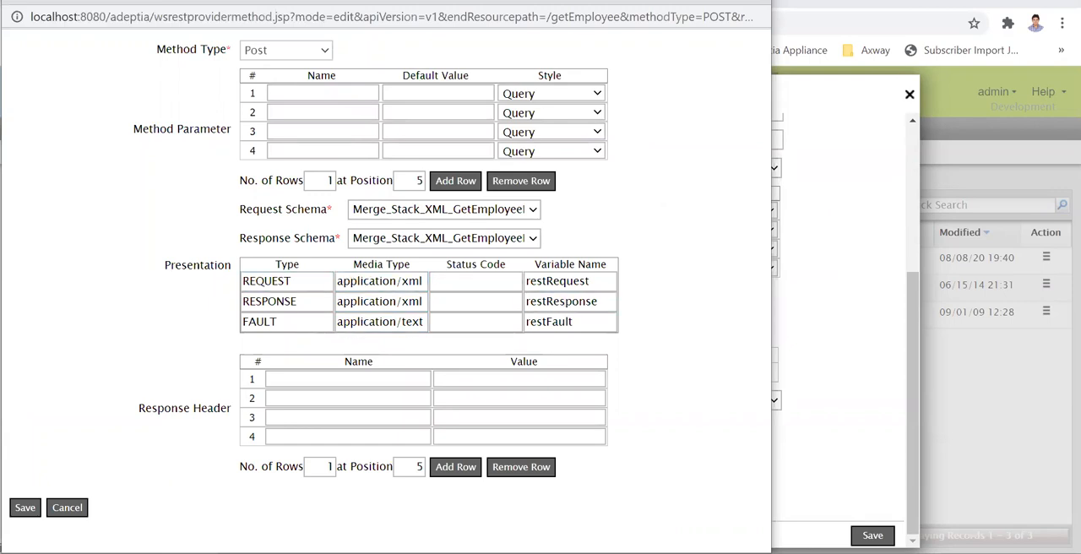
# Switch to the Process Designer and compare the parameterName properties of the Request and Response activities
pyautogui.moveTo(775, 529)
pyautogui.click(836, 511)
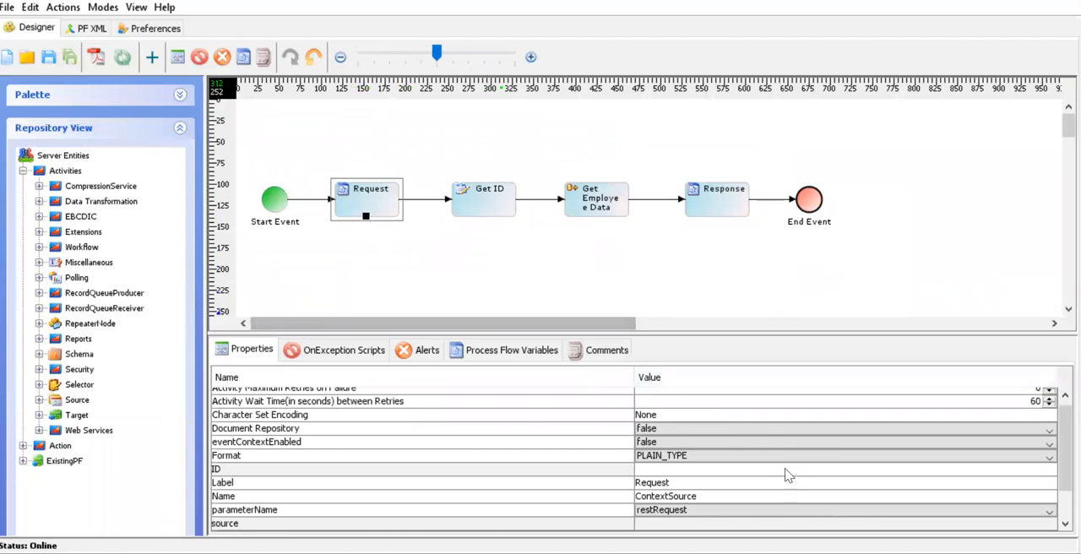
pyautogui.scroll(-1, 786, 475)
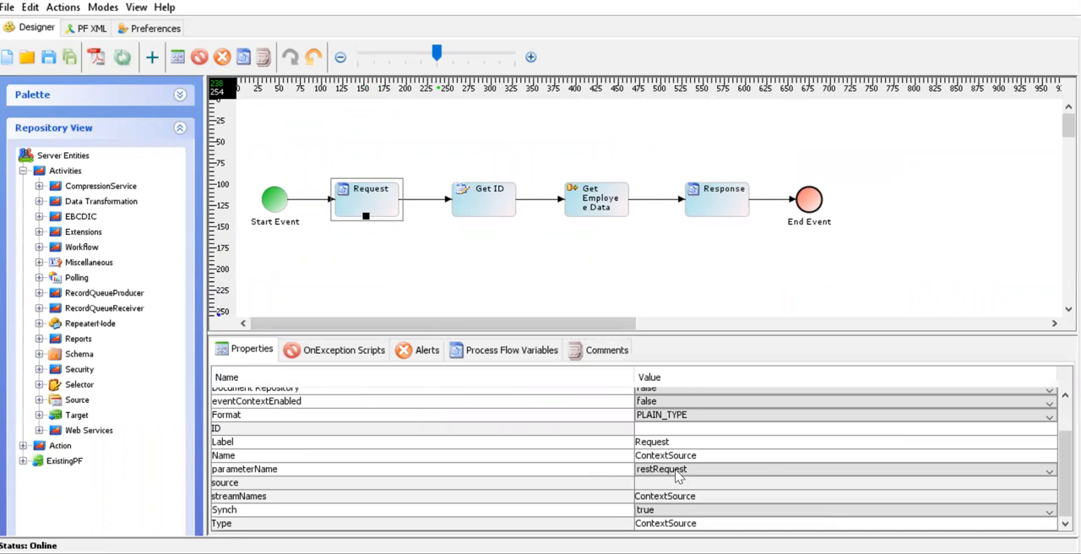
pyautogui.click(722, 216)
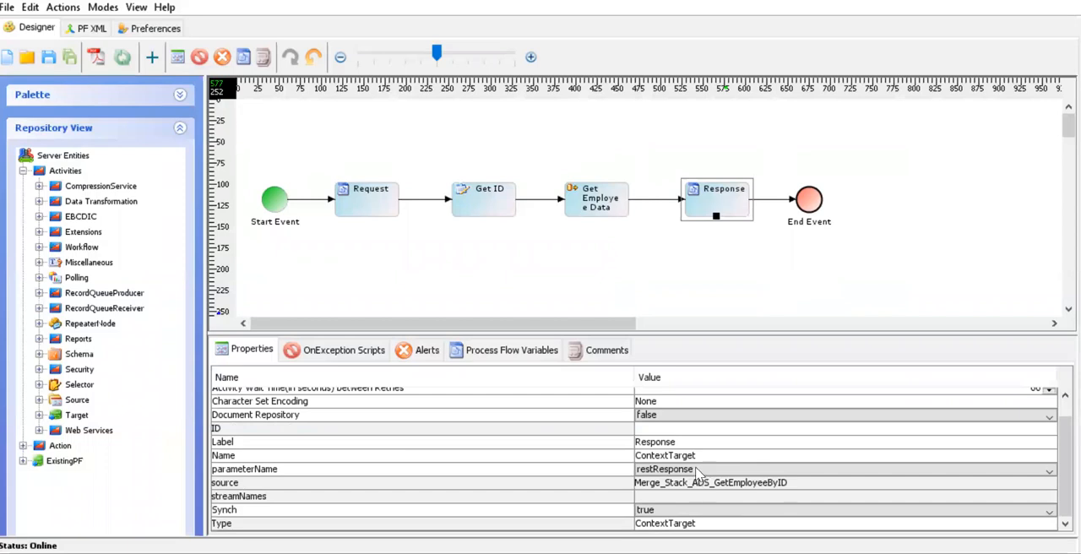
pyautogui.click(365, 214)
pyautogui.click(689, 493)
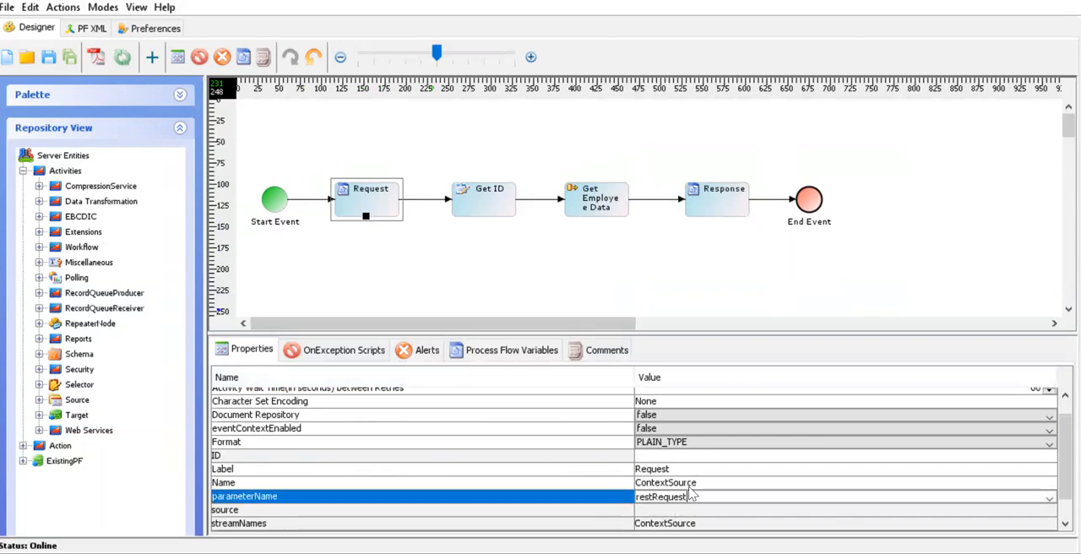
pyautogui.click(724, 211)
pyautogui.moveTo(571, 327); pyautogui.dragTo(635, 328)
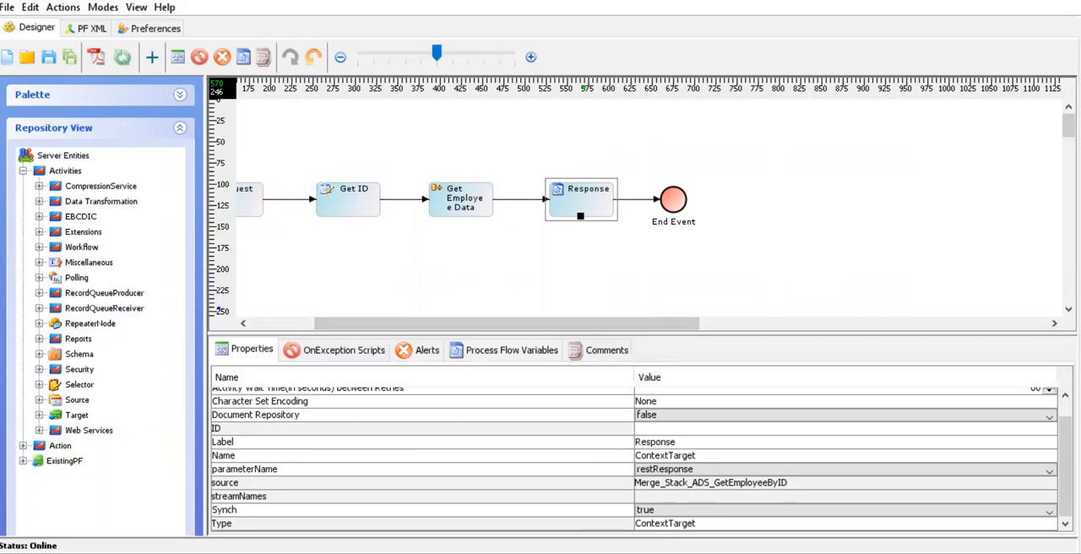
# Return to the POST method window and examine the request and response variable names
pyautogui.click(363, 507)
pyautogui.click(561, 281)
pyautogui.click(563, 304)
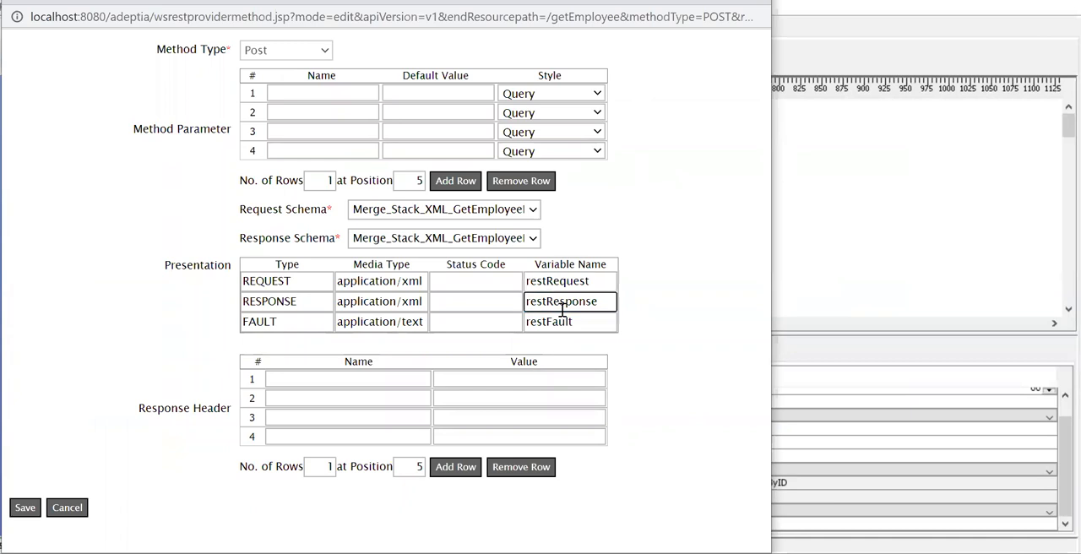
pyautogui.doubleClick(562, 305)
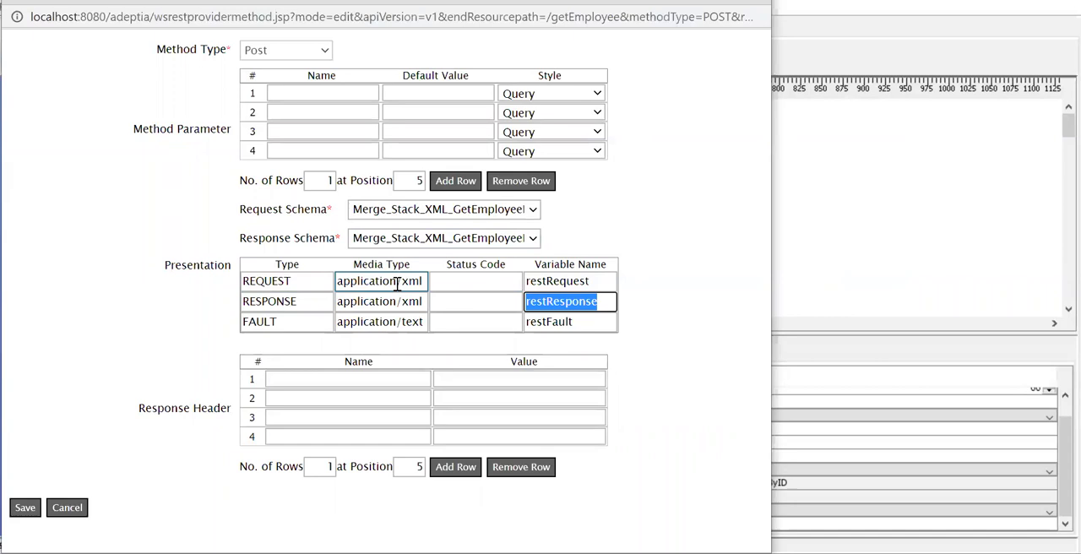
# Try application/text as the REQUEST media type and set it back to application/xml
pyautogui.click(424, 285)
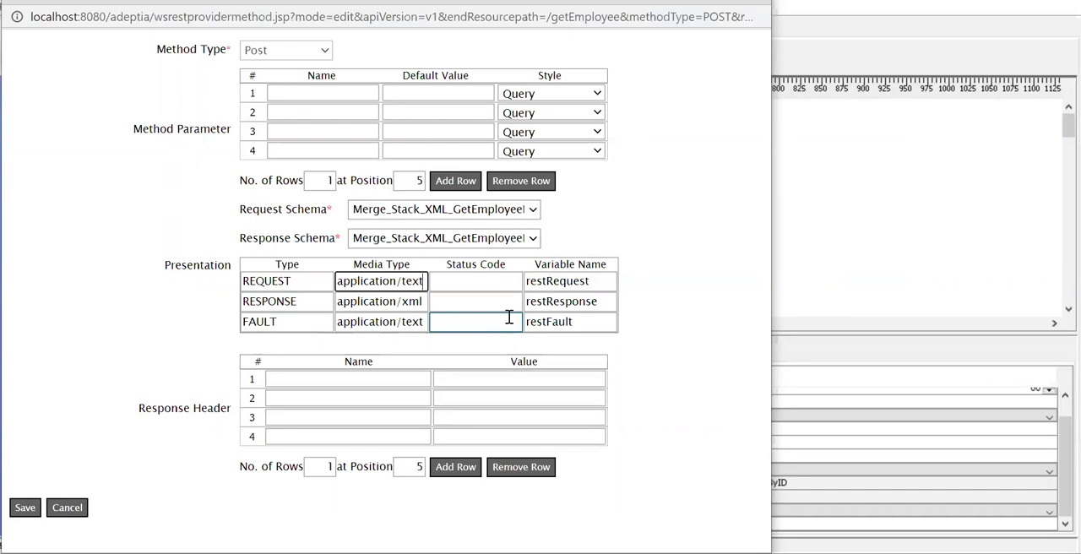
pyautogui.press('Tab')
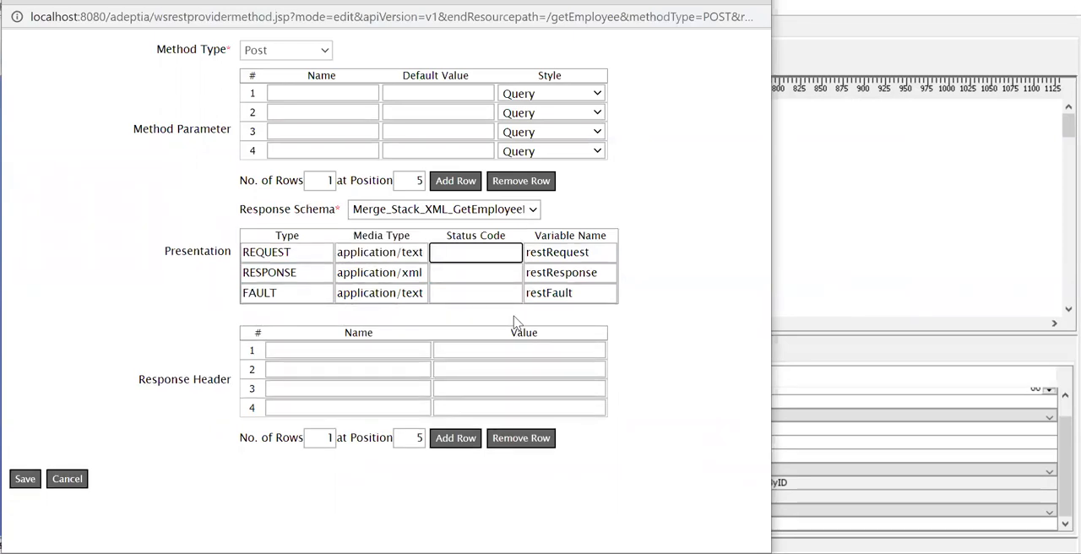
pyautogui.moveTo(425, 253); pyautogui.dragTo(404, 253)
pyautogui.write('xml')
pyautogui.press('Tab')
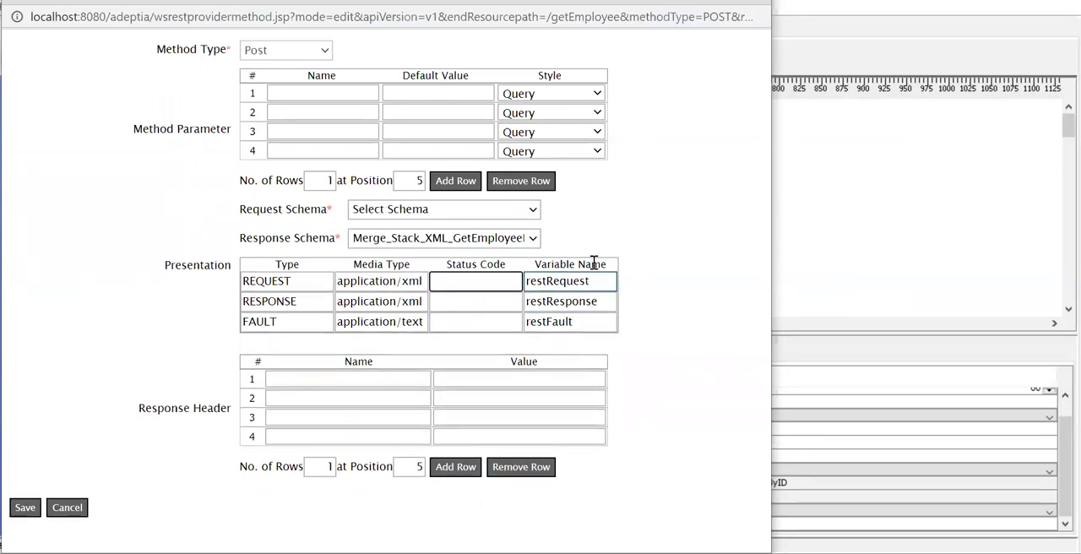
# Select Merge_Stack_XML_GetEmployeeRequest as the request schema, cancel the method edits, and close the provider without saving
pyautogui.click(537, 213)
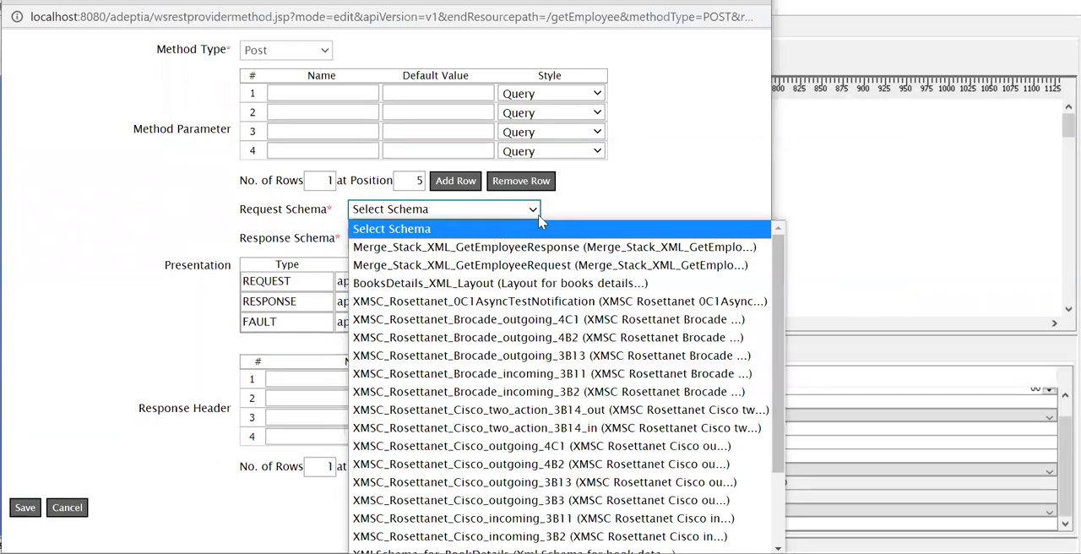
pyautogui.click(532, 267)
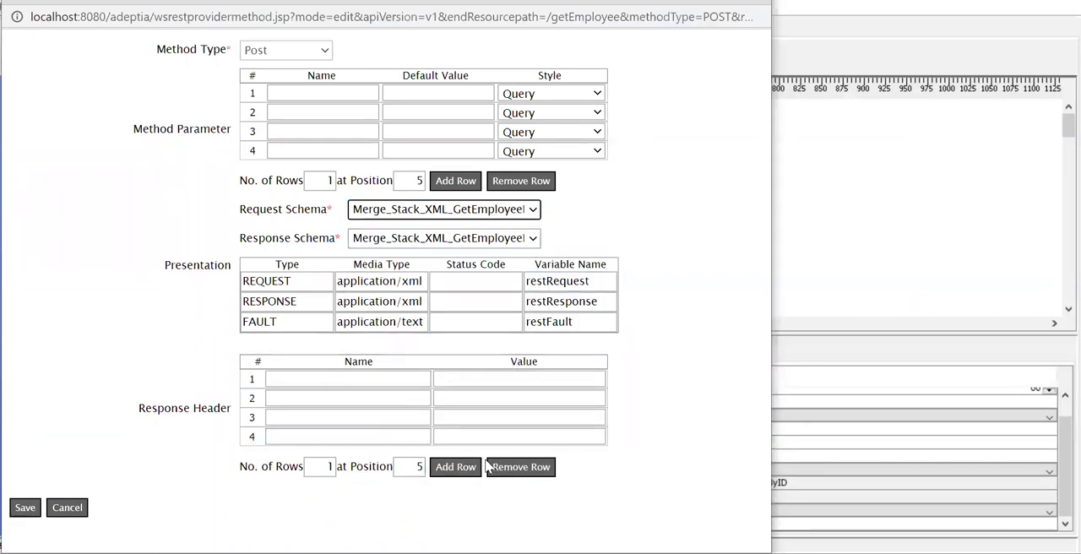
pyautogui.click(74, 512)
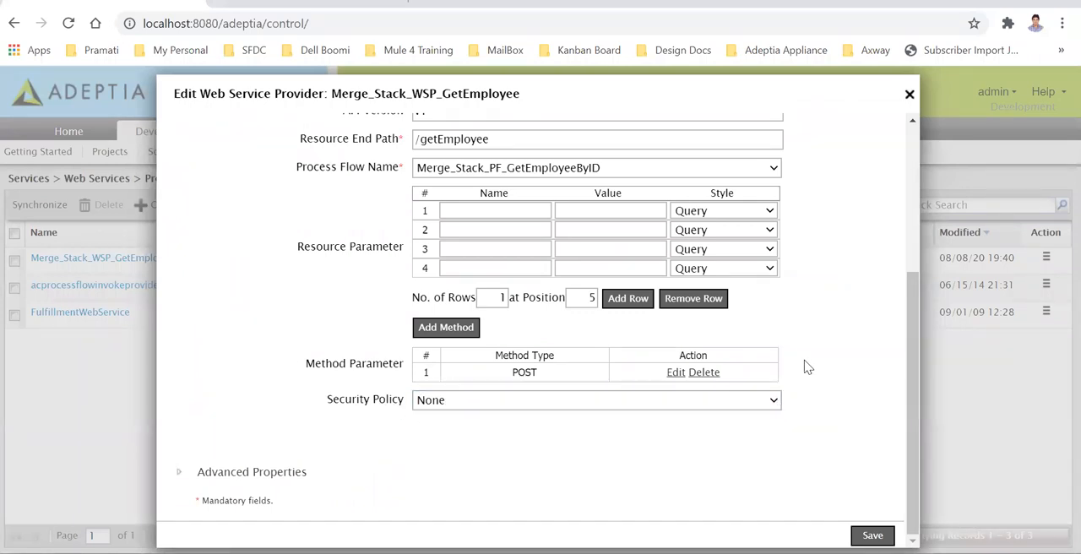
pyautogui.click(910, 96)
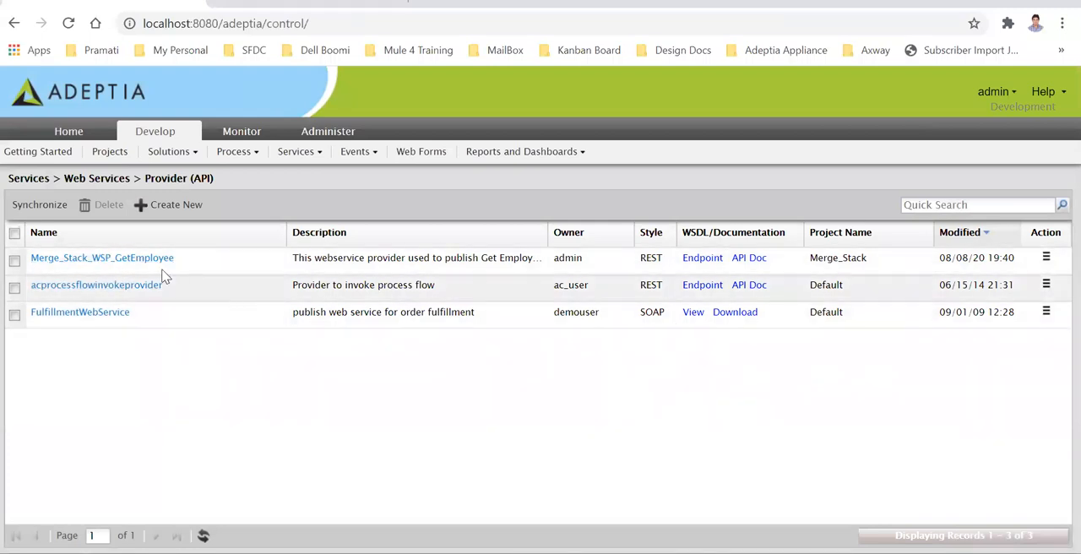
# Open the endpoint of Merge_Stack_WSP_GetEmployee, copy the POST method's endpoint URL, and close the endpoint page
pyautogui.click(701, 257)
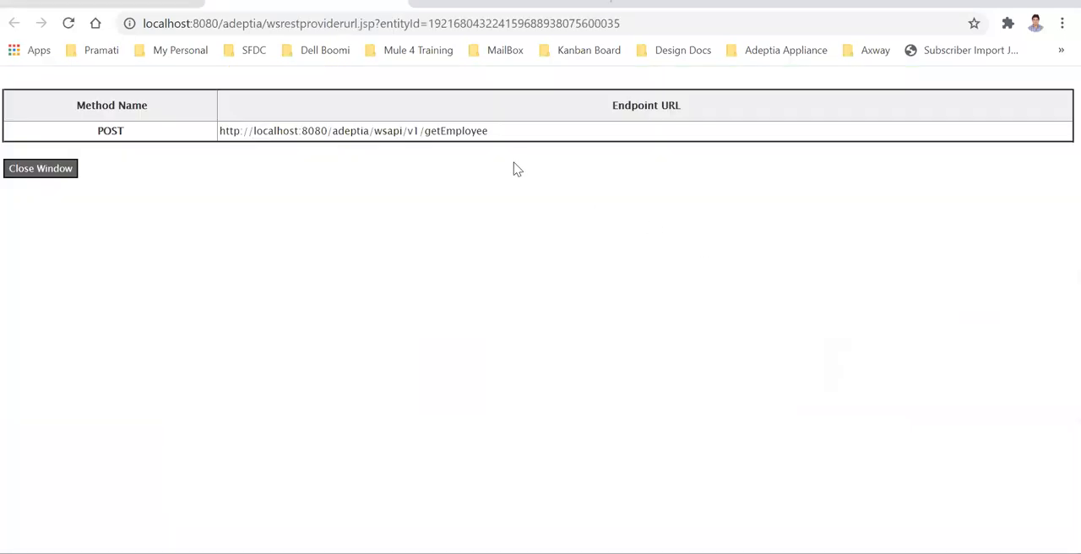
pyautogui.moveTo(499, 137); pyautogui.dragTo(221, 133)
pyautogui.hotkey('ctrl', 'c')
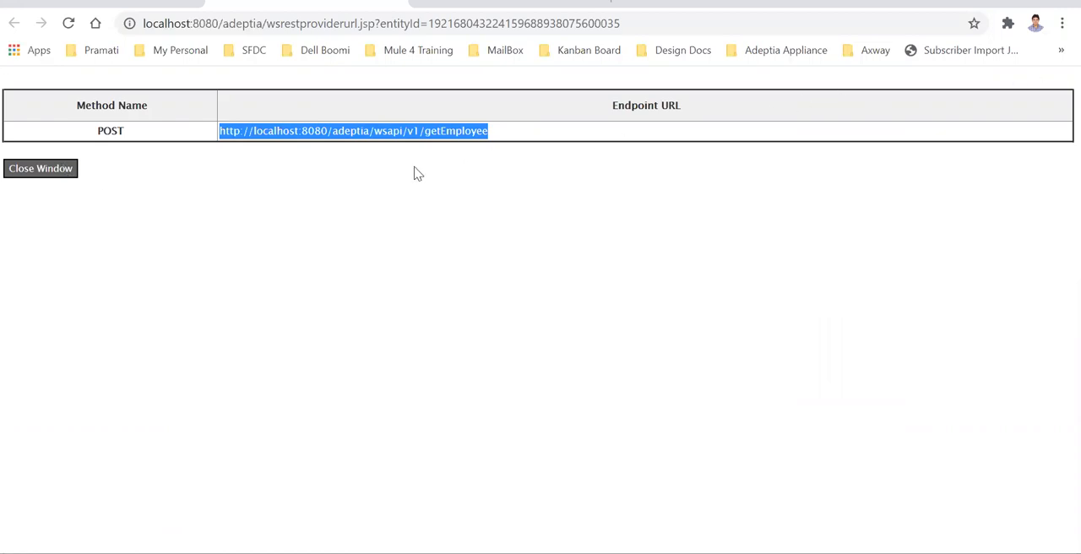
pyautogui.hotkey('ctrl', 'w')
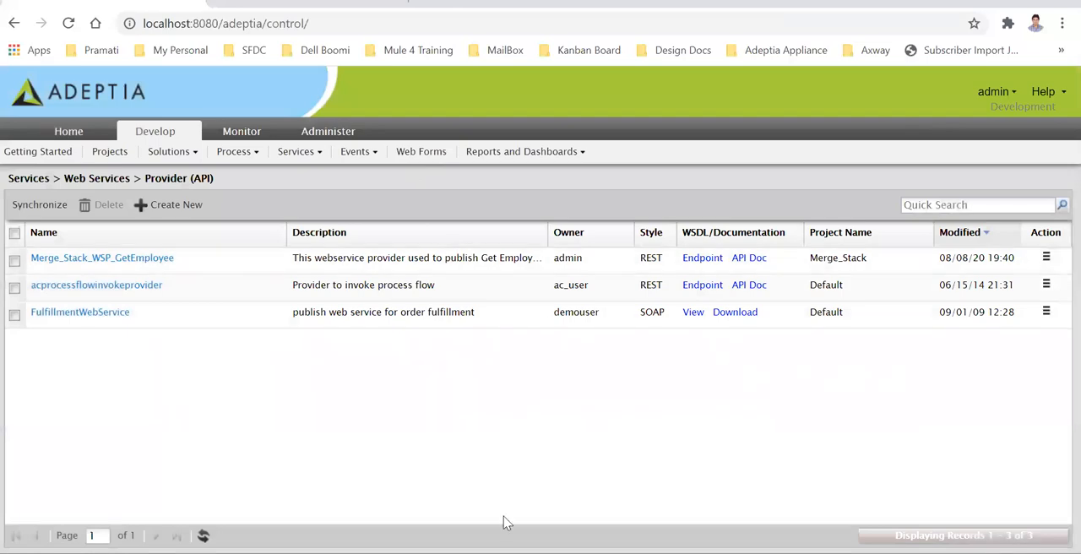
pyautogui.hotkey('alt', 'Tab')
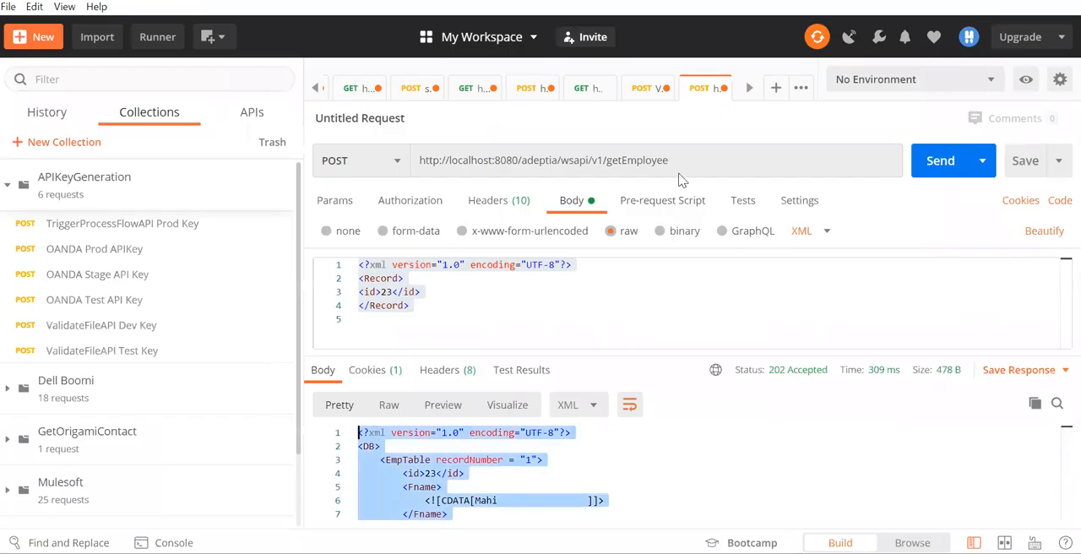
pyautogui.doubleClick(610, 159)
pyautogui.moveTo(518, 160); pyautogui.dragTo(413, 175)
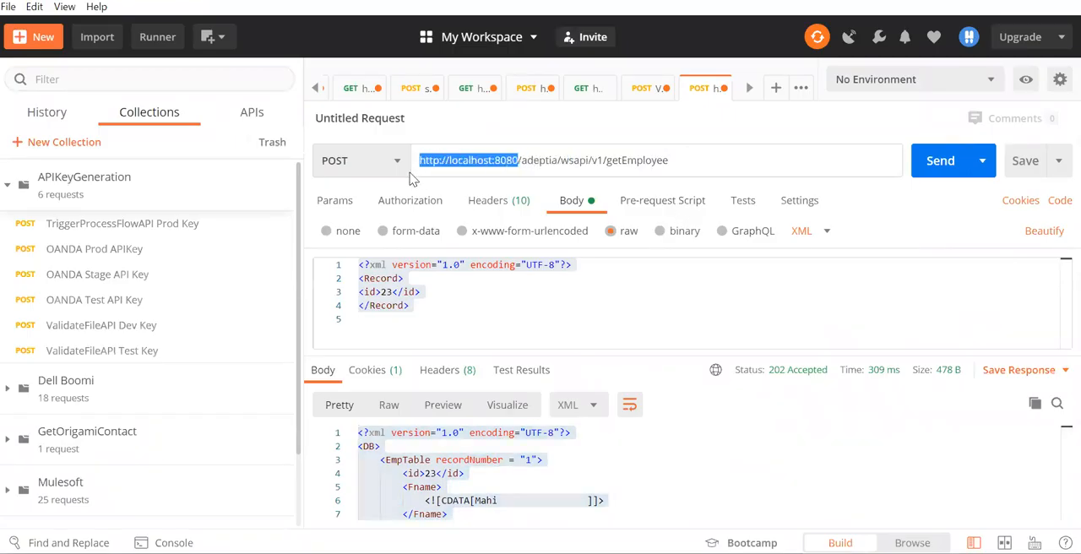
pyautogui.hotkey('ctrl', 'v')
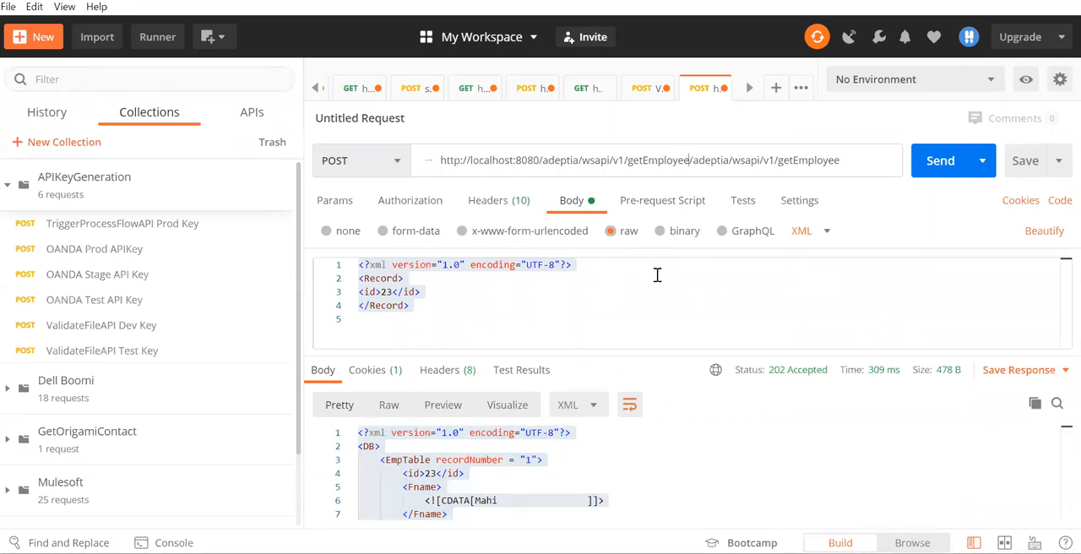
pyautogui.hotkey('ctrl', 'a')
pyautogui.hotkey('ctrl', 'v')
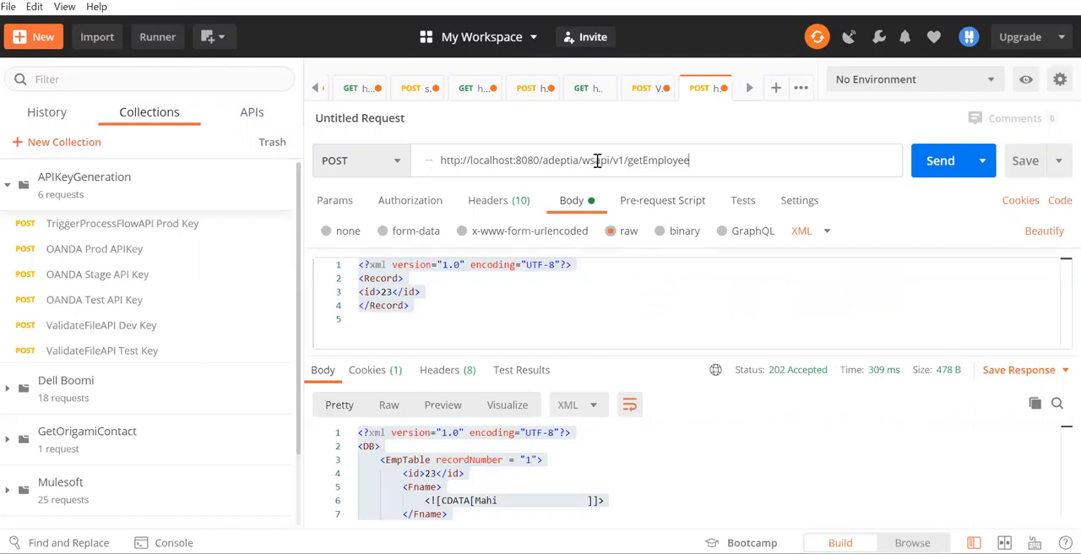
pyautogui.moveTo(413, 306); pyautogui.dragTo(333, 274)
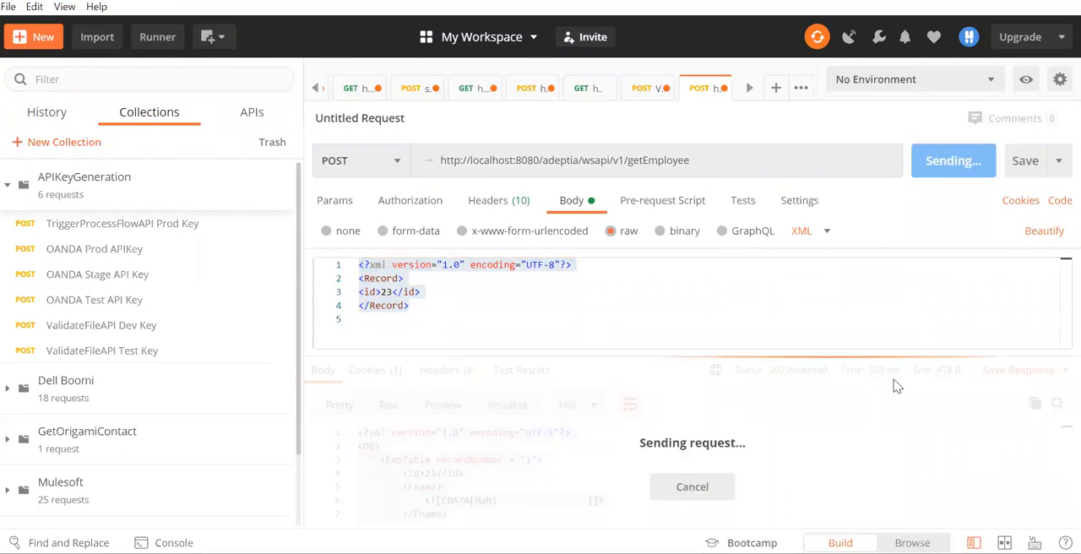
# Compare the returned employee record in Postman with the EmpTable query results in SQL Server Management Studio
pyautogui.scroll(-2, 641, 461)
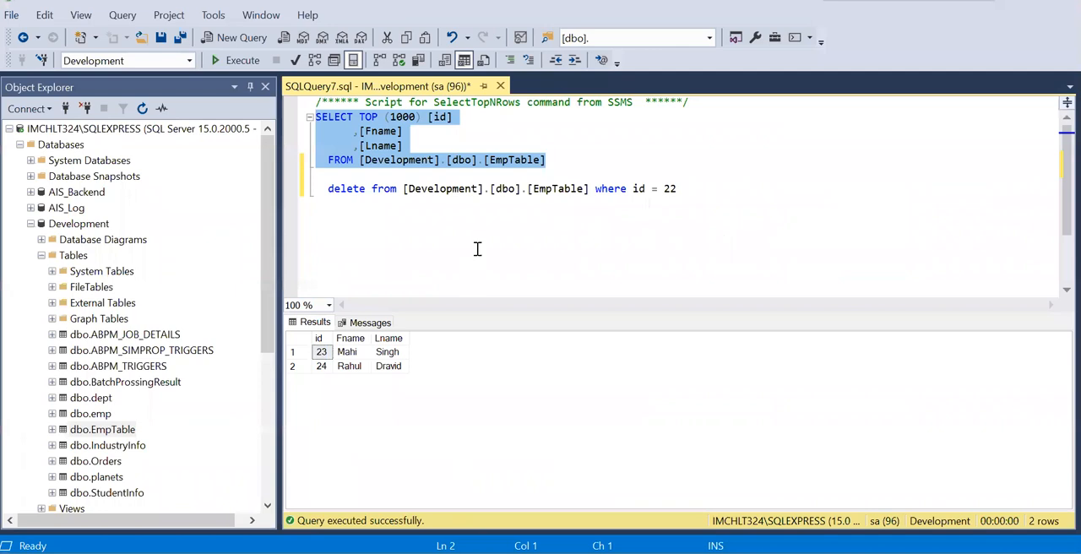
pyautogui.click(477, 248)
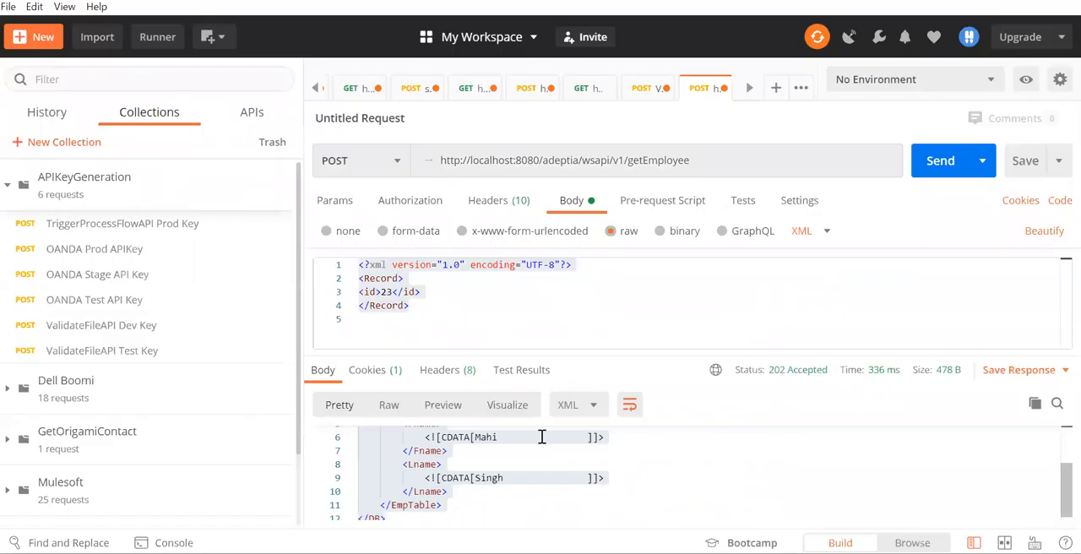
pyautogui.scroll(3, 533, 465)
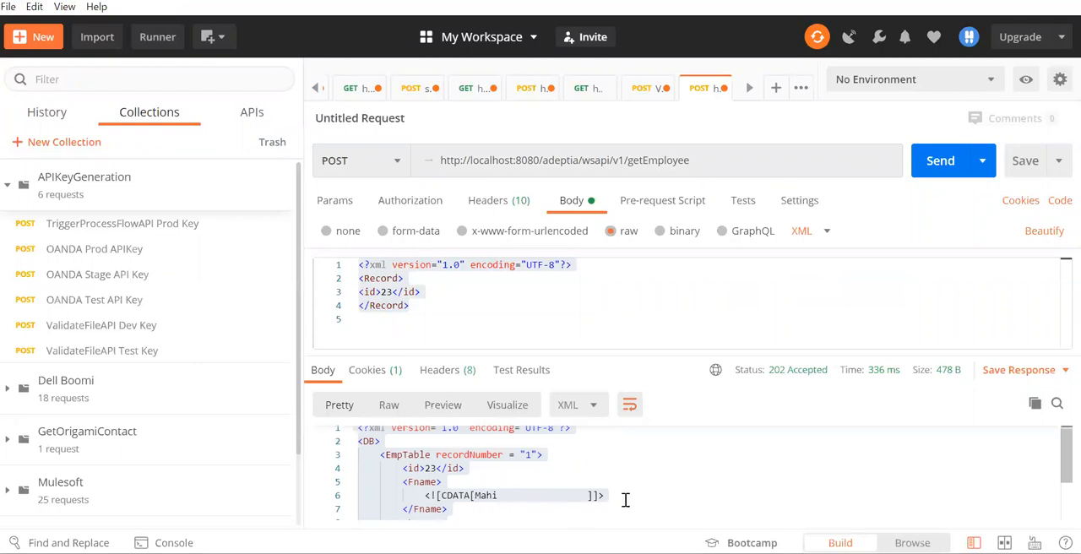
pyautogui.scroll(-3, 625, 499)
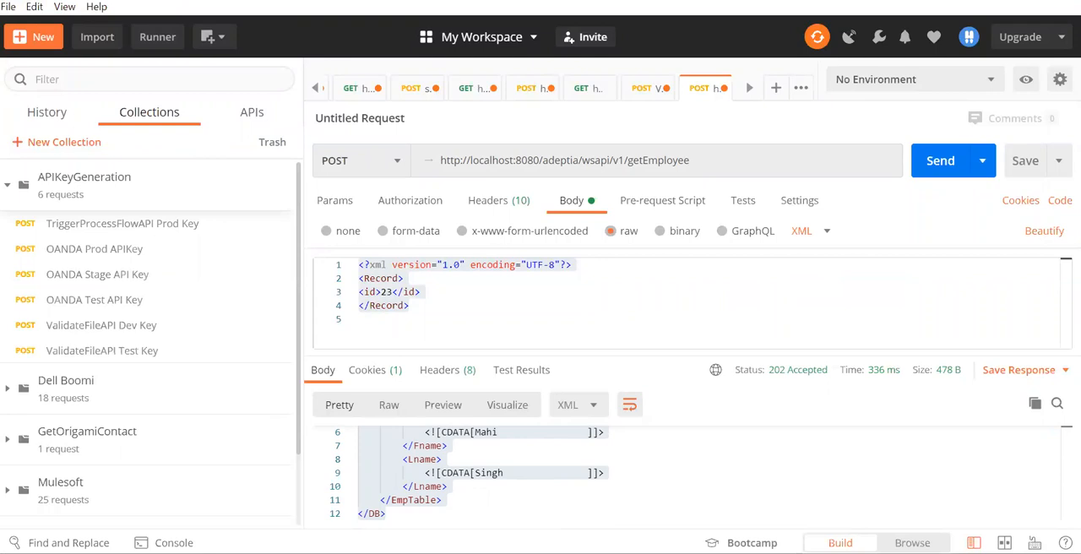
# Return to Adeptia in Chrome, open the API documentation of Merge_Stack_WSP_GetEmployee, and expand the POST /getEmployee operation to its Body parameter
pyautogui.moveTo(262, 552)
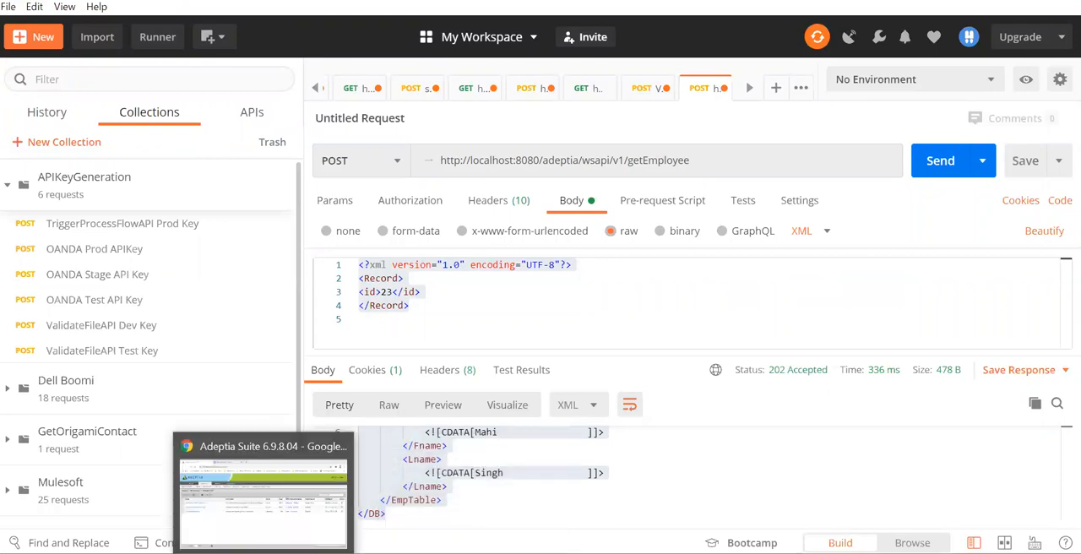
pyautogui.click(277, 528)
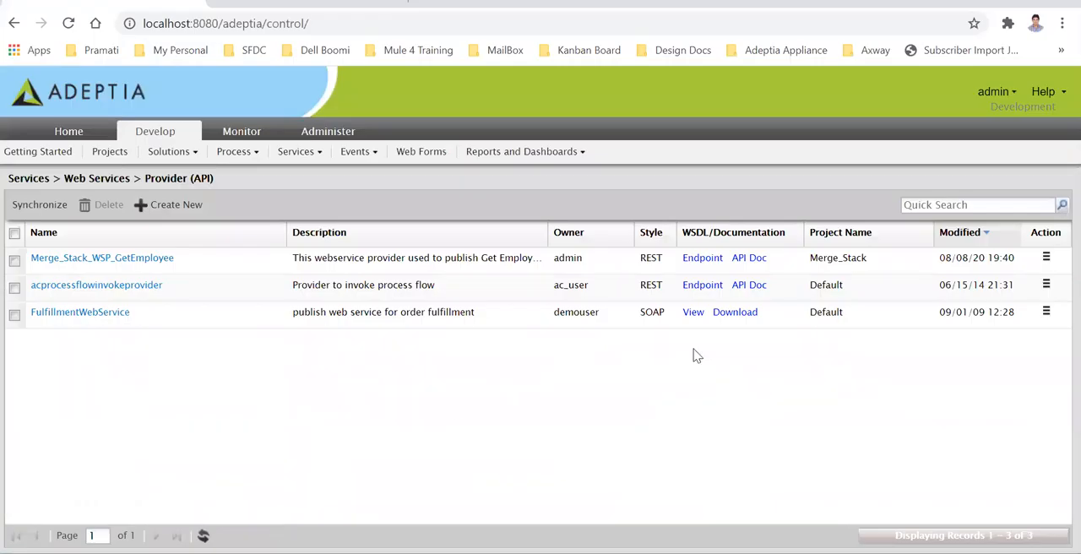
pyautogui.click(757, 260)
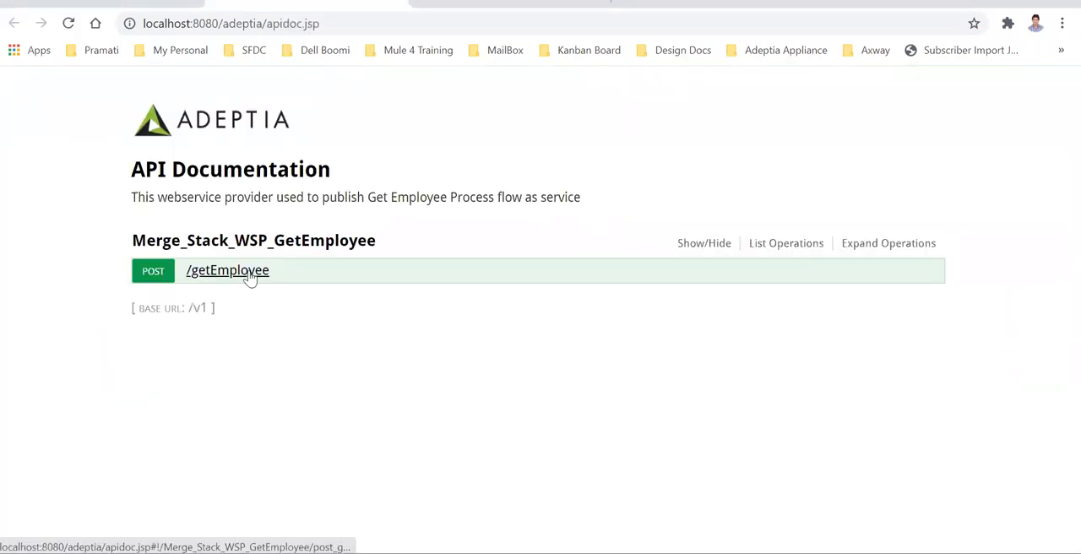
pyautogui.click(241, 272)
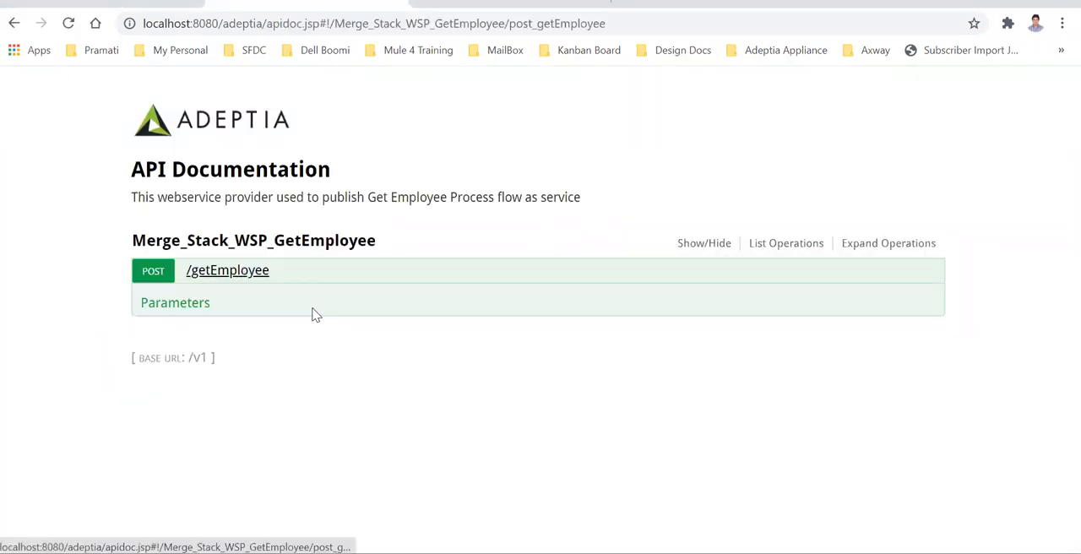
pyautogui.click(335, 393)
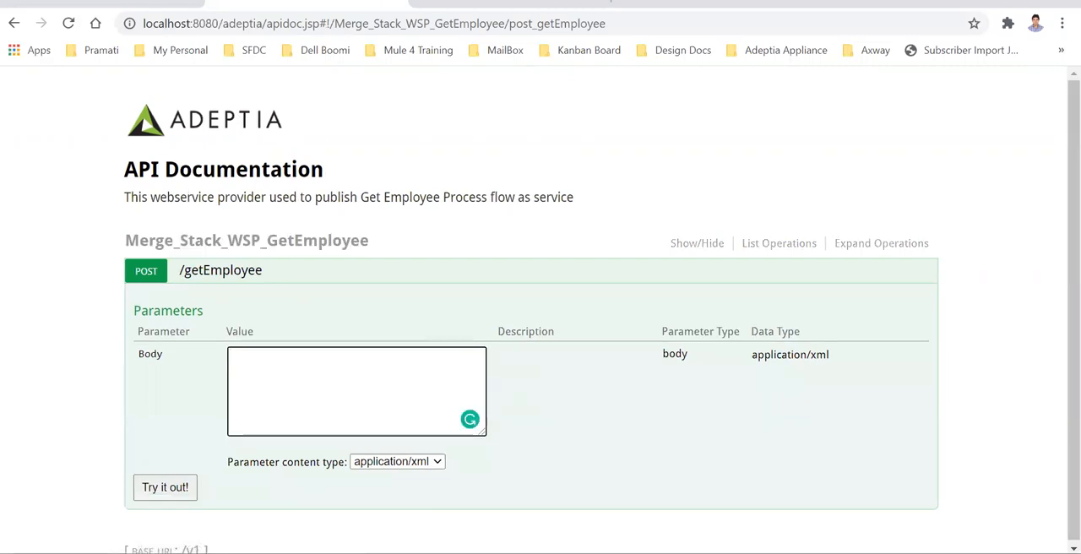
# Copy the XML request body with id 23 from Postman into the documentation's Body parameter and try out the operation
pyautogui.hotkey('alt', 'Tab')
pyautogui.click(435, 321)
pyautogui.hotkey('ctrl', 'a')
pyautogui.hotkey('ctrl', 'c')
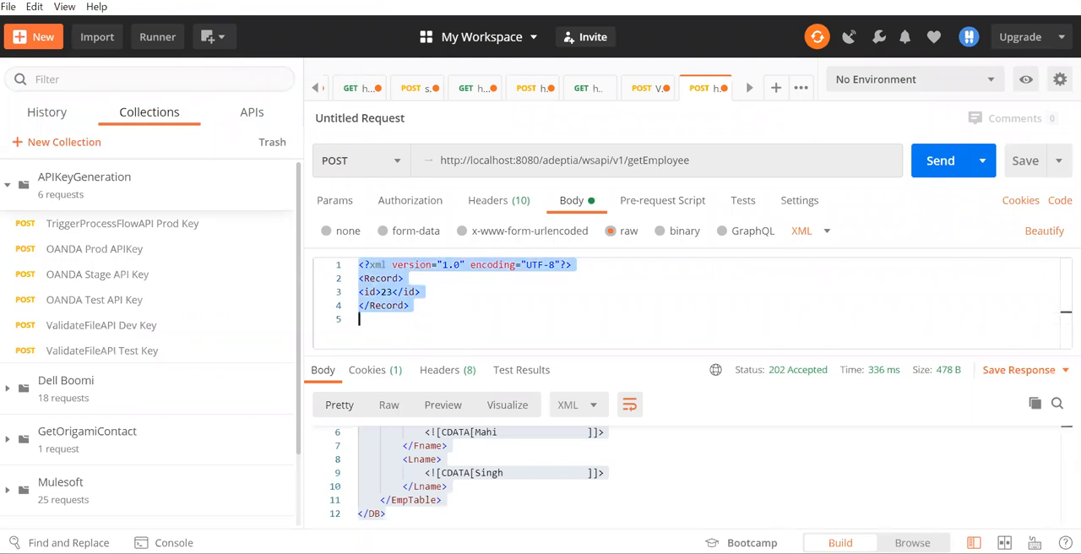
pyautogui.hotkey('alt', 'Tab')
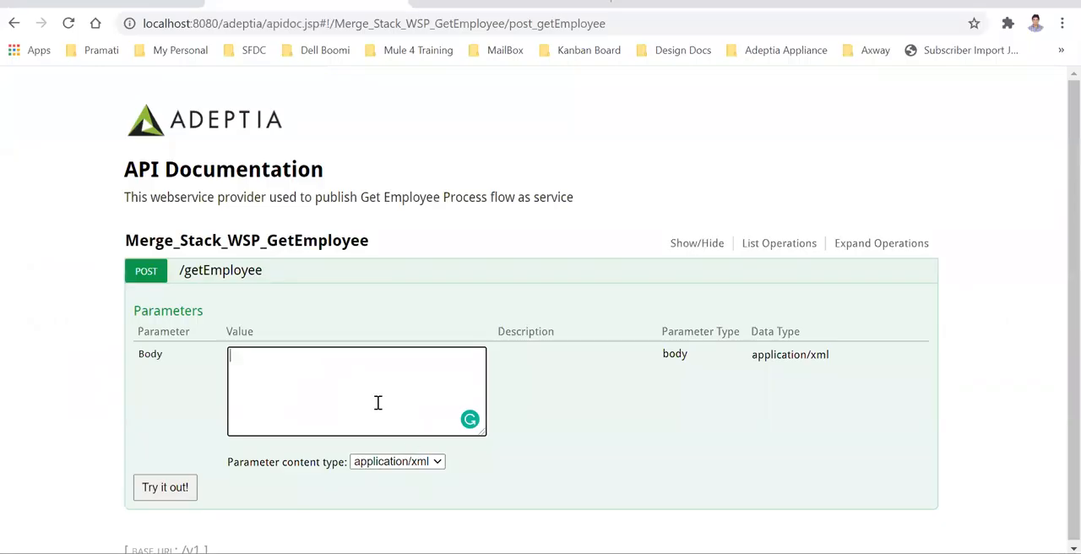
pyautogui.hotkey('ctrl', 'v')
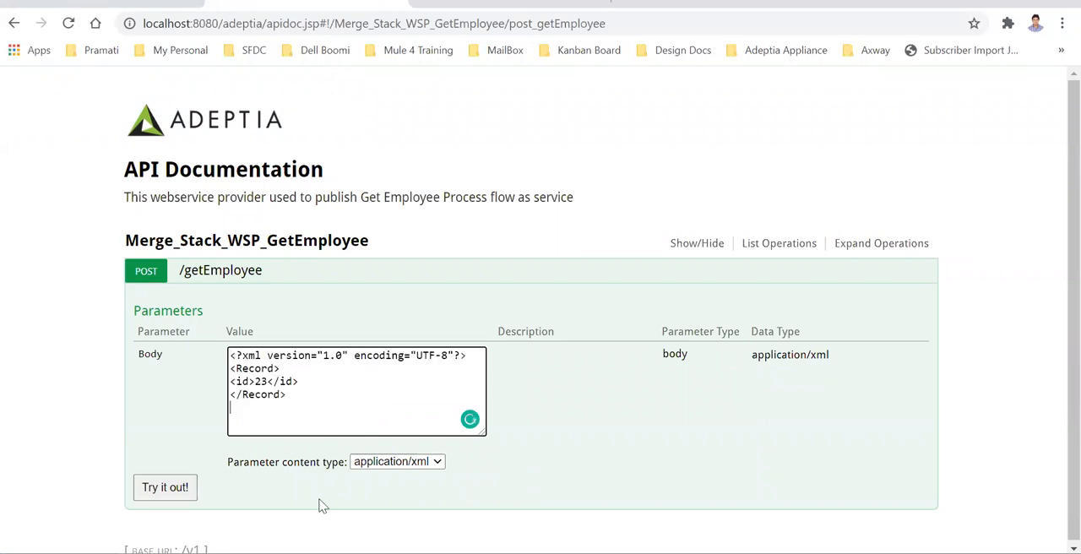
pyautogui.click(165, 487)
# Examine the Curl command, request URL and response body of the tried-out call against the request and response in Postman
pyautogui.scroll(-5, 583, 454)
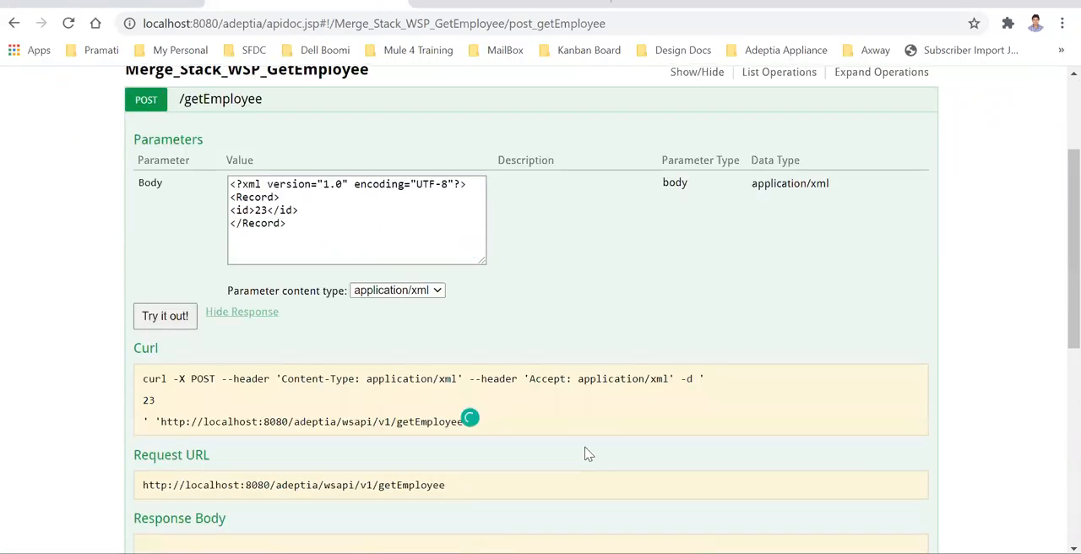
pyautogui.moveTo(182, 498); pyautogui.dragTo(140, 331)
pyautogui.scroll(5, 519, 374)
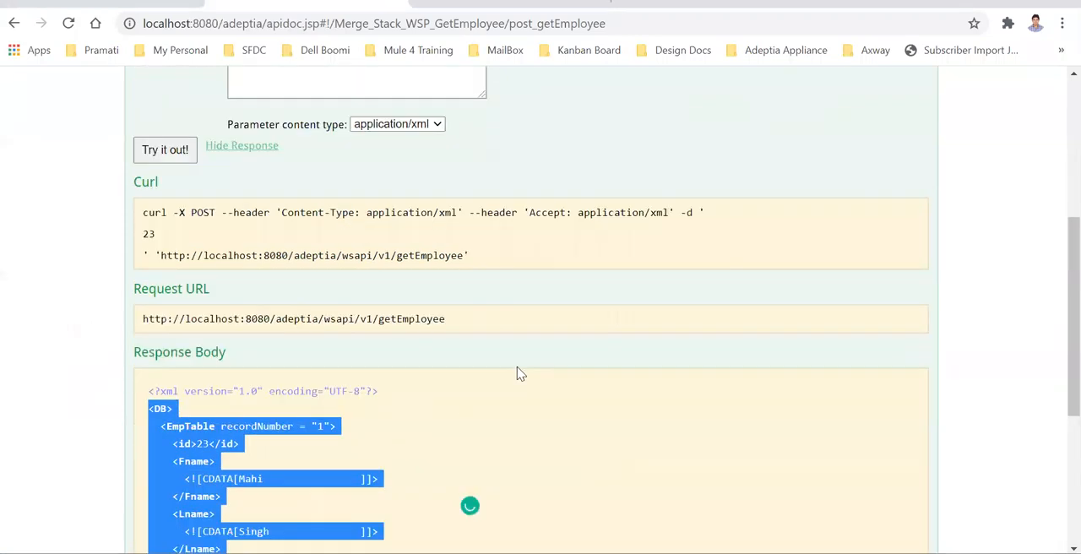
pyautogui.scroll(-3, 306, 365)
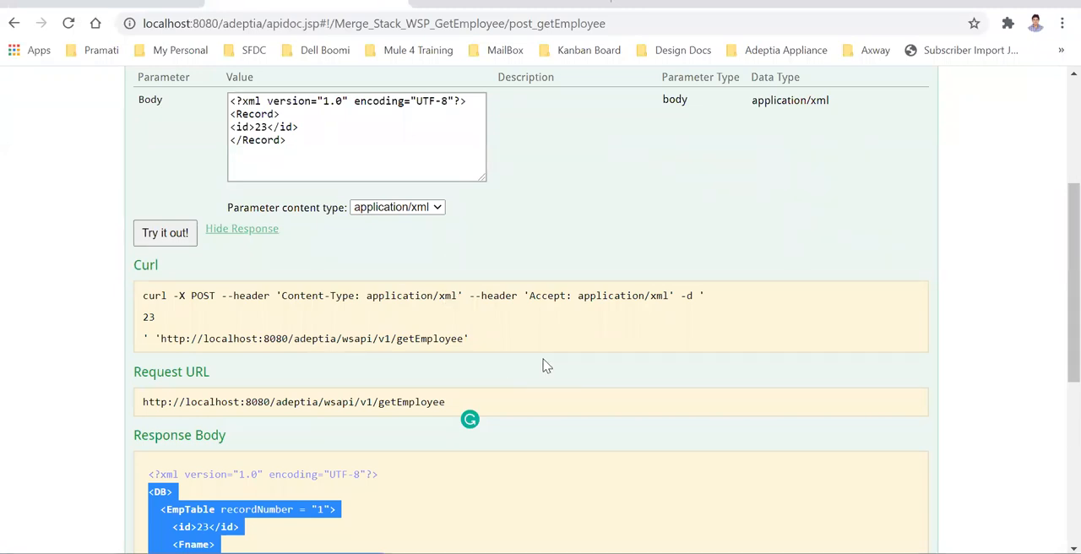
pyautogui.scroll(-2, 459, 424)
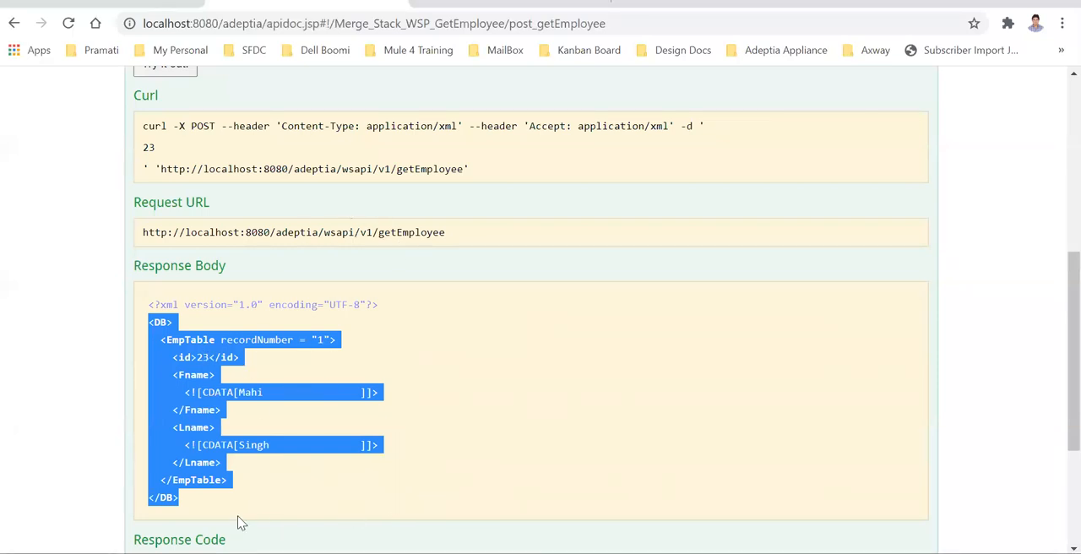
pyautogui.scroll(1, 372, 420)
pyautogui.scroll(5, 371, 420)
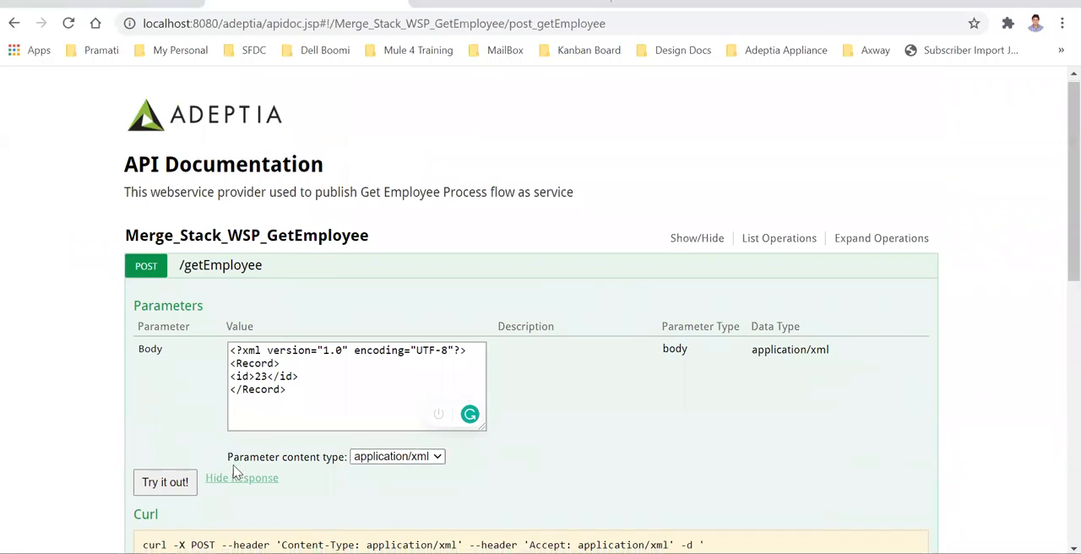
pyautogui.scroll(-5, 333, 446)
pyautogui.scroll(3, 344, 206)
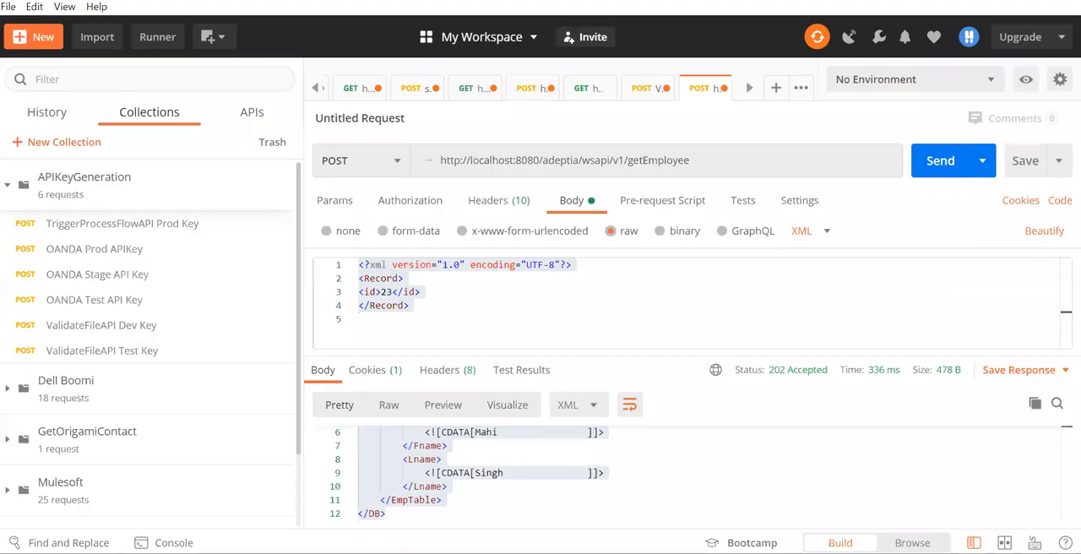
pyautogui.hotkey('ctrl', 'a')
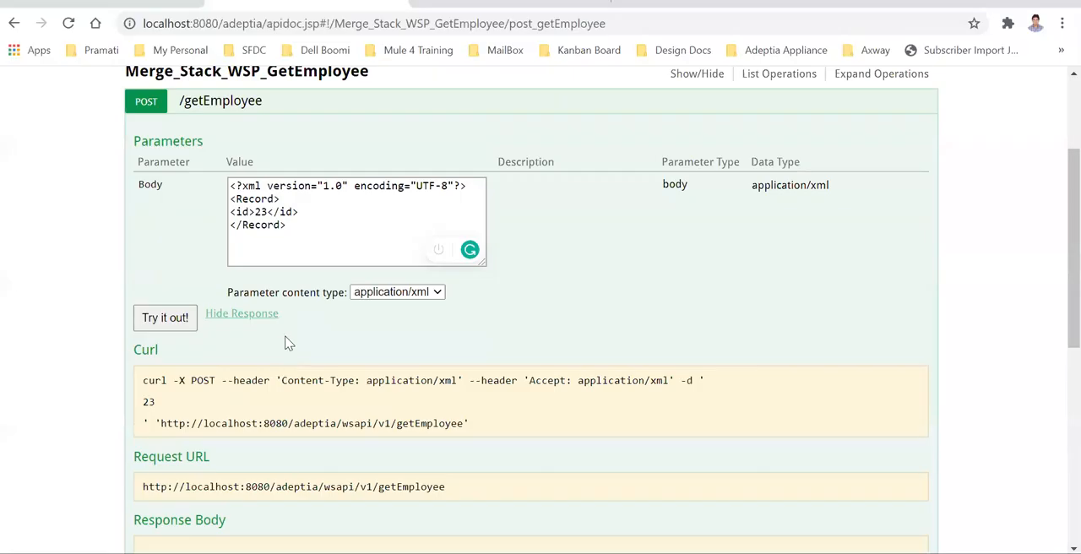
pyautogui.scroll(2, 286, 342)
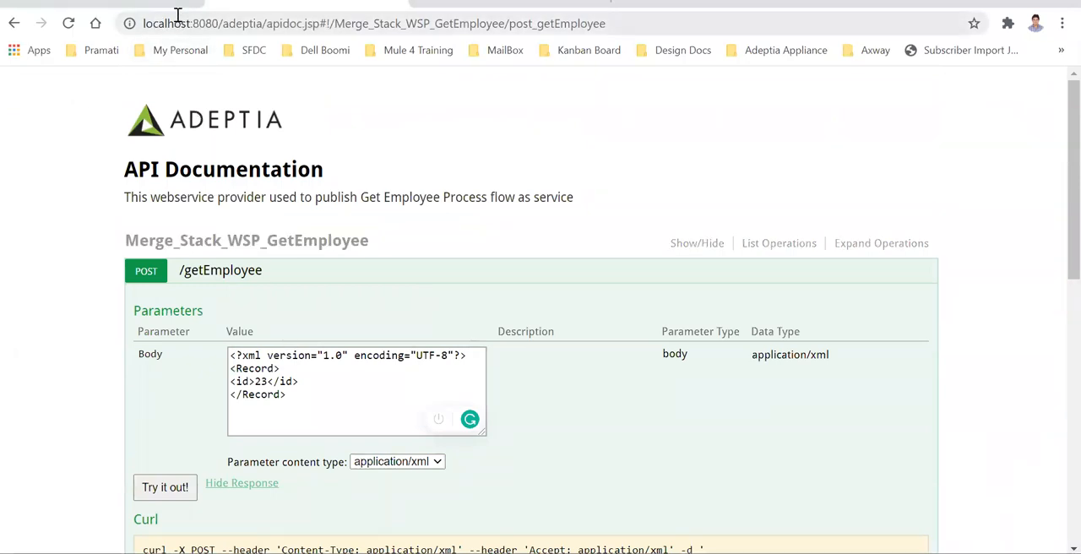
# Return to the Adeptia control page, open the web services security policy Merge_Stack_SP_GetEmployeeByID, and expand its authentication properties
pyautogui.hotkey('ctrl', 'Tab')
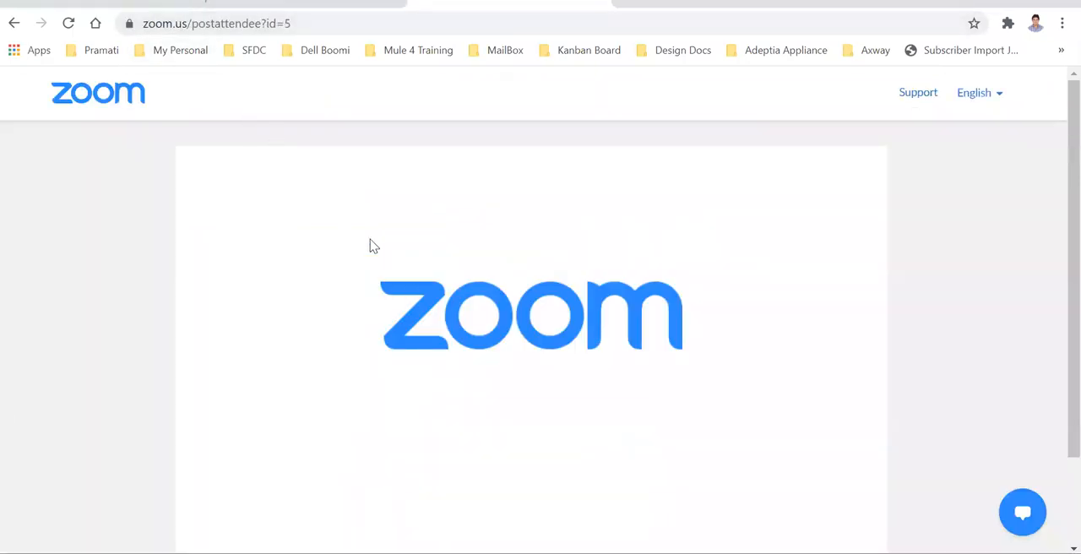
pyautogui.hotkey('ctrl', 'Tab')
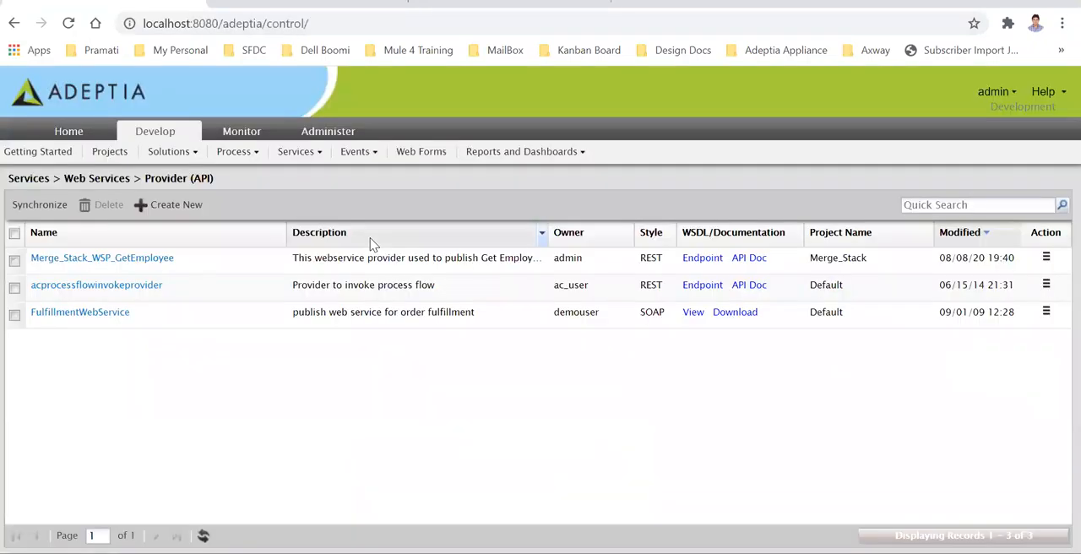
pyautogui.click(314, 153)
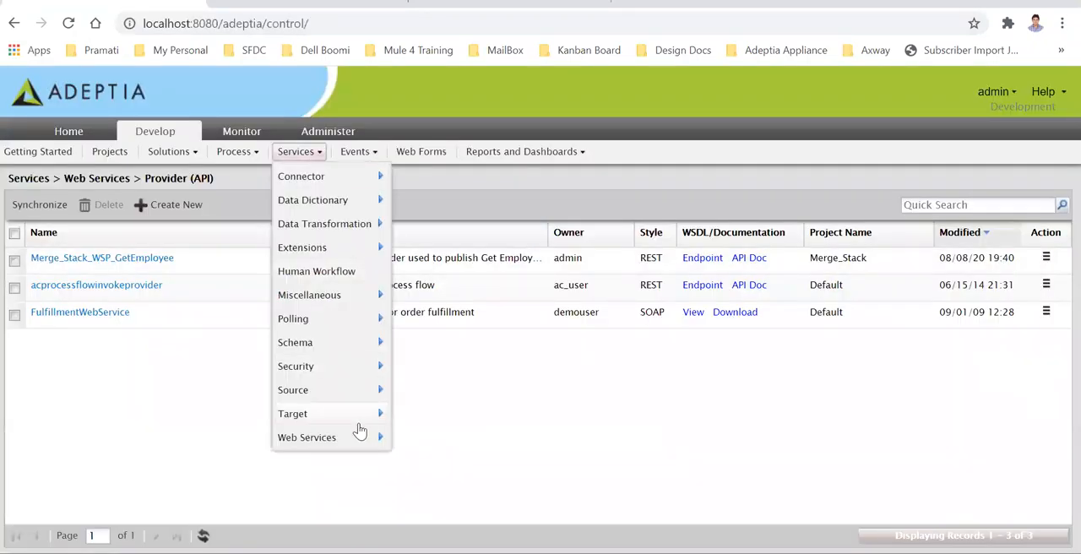
pyautogui.moveTo(338, 438)
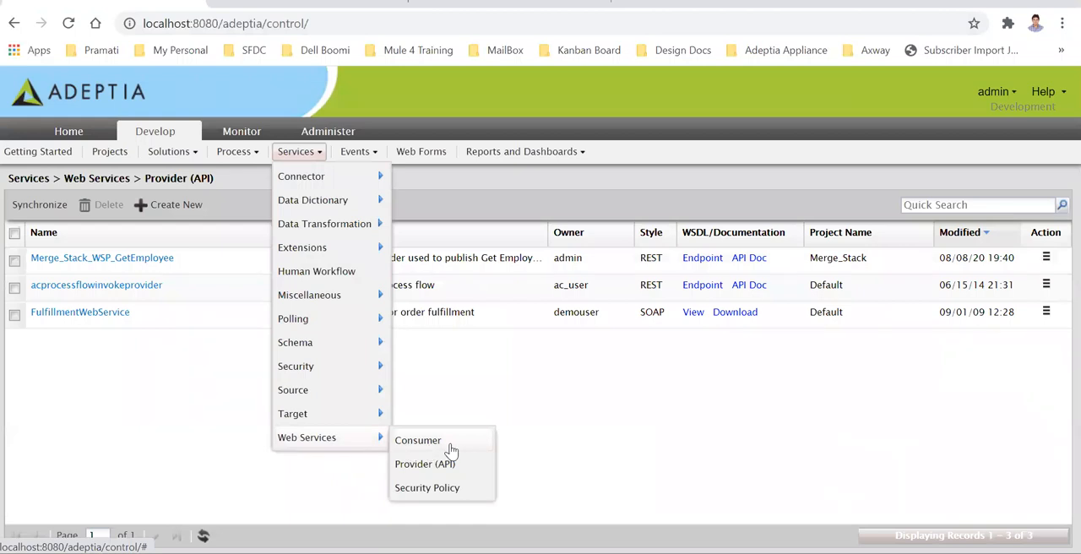
pyautogui.click(429, 488)
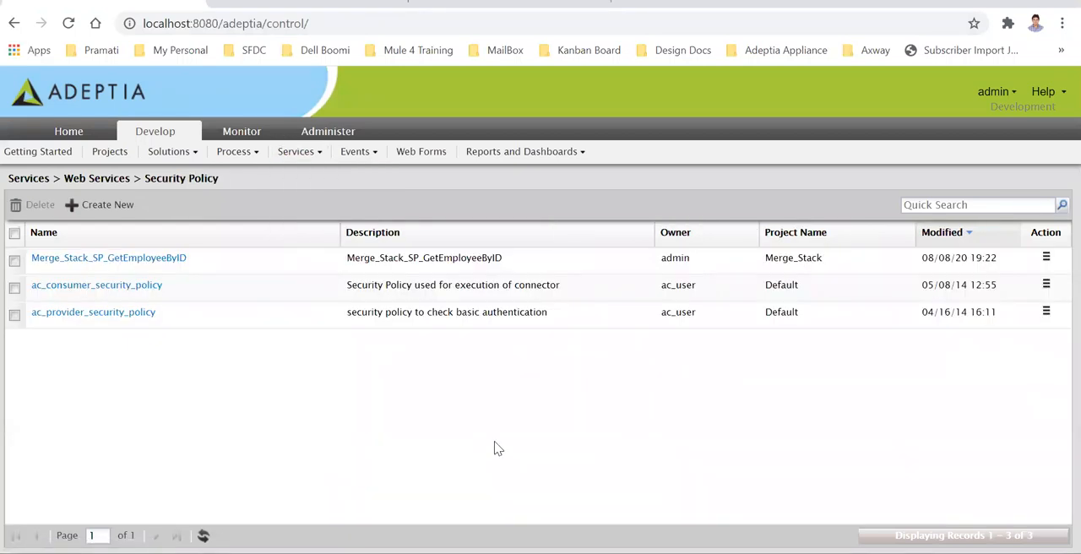
pyautogui.click(131, 258)
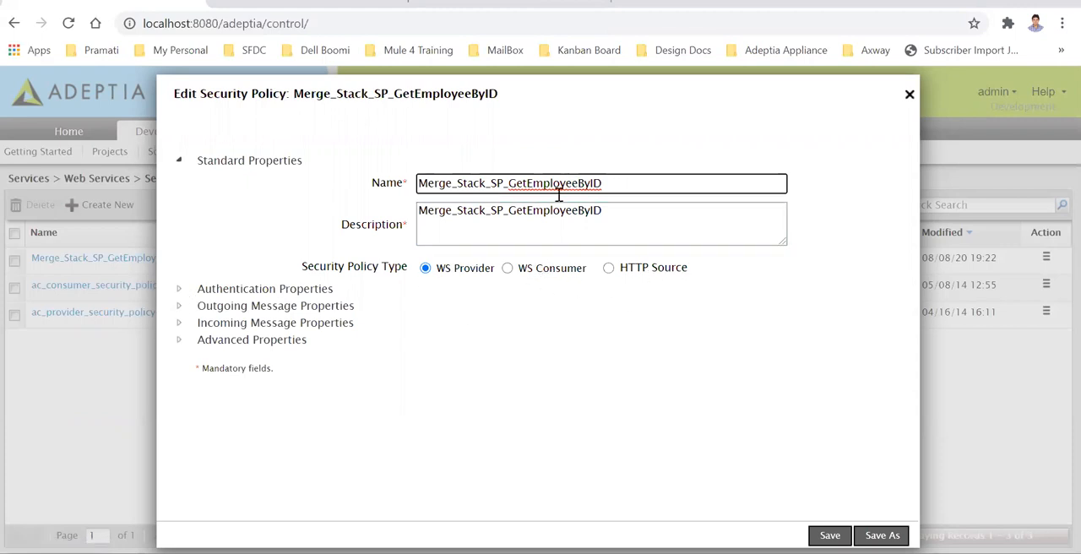
pyautogui.click(178, 288)
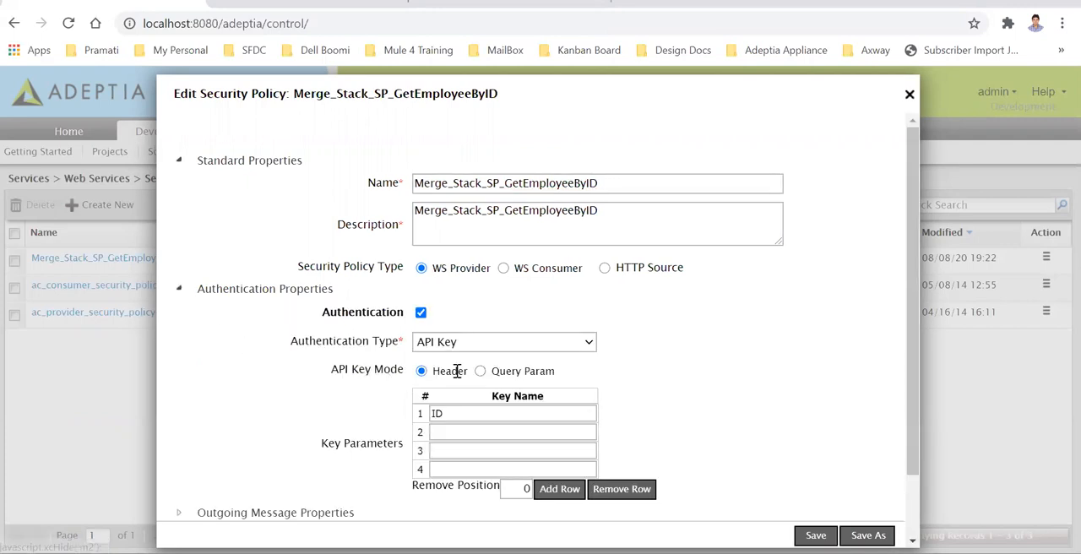
# Examine the available authentication types and the ID key parameter in the security policy's authentication properties
pyautogui.click(589, 346)
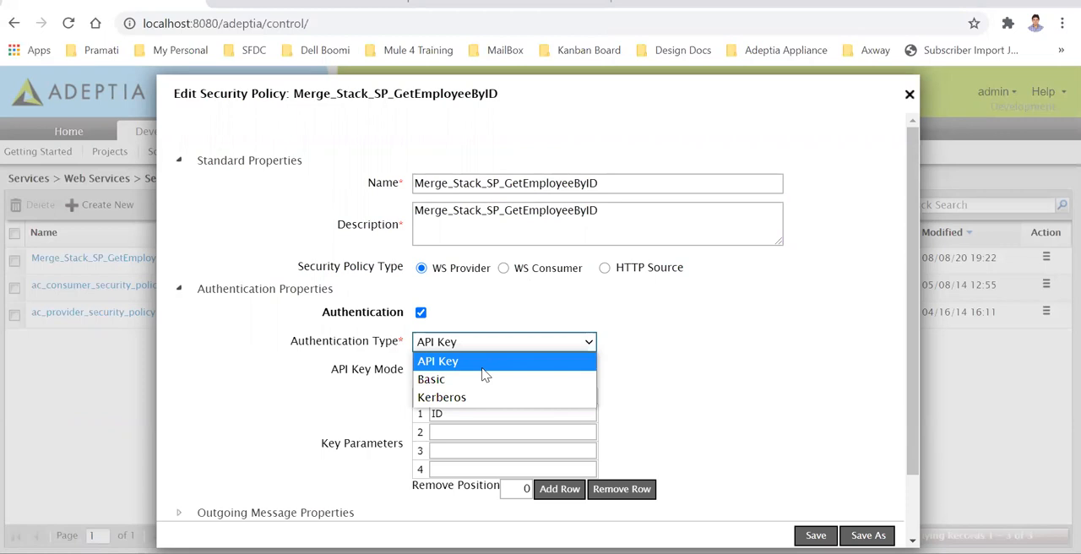
pyautogui.click(676, 390)
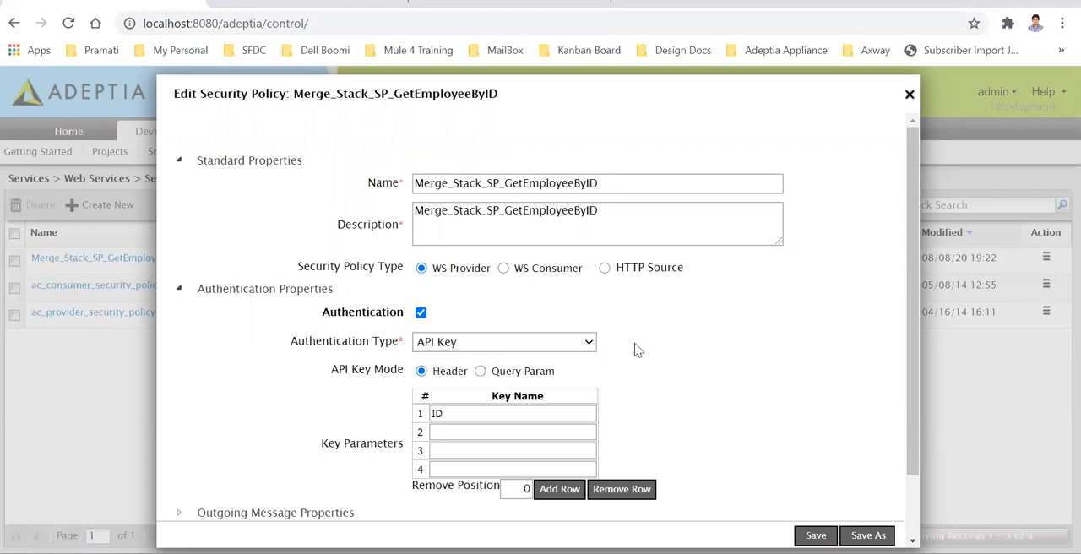
pyautogui.scroll(-1, 651, 348)
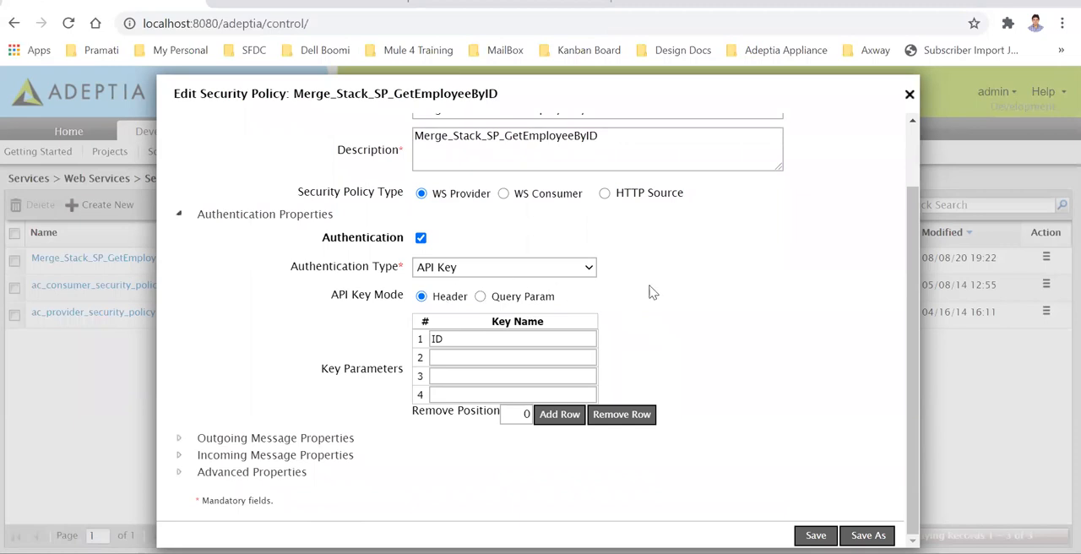
pyautogui.click(451, 340)
pyautogui.moveTo(451, 340); pyautogui.dragTo(421, 339)
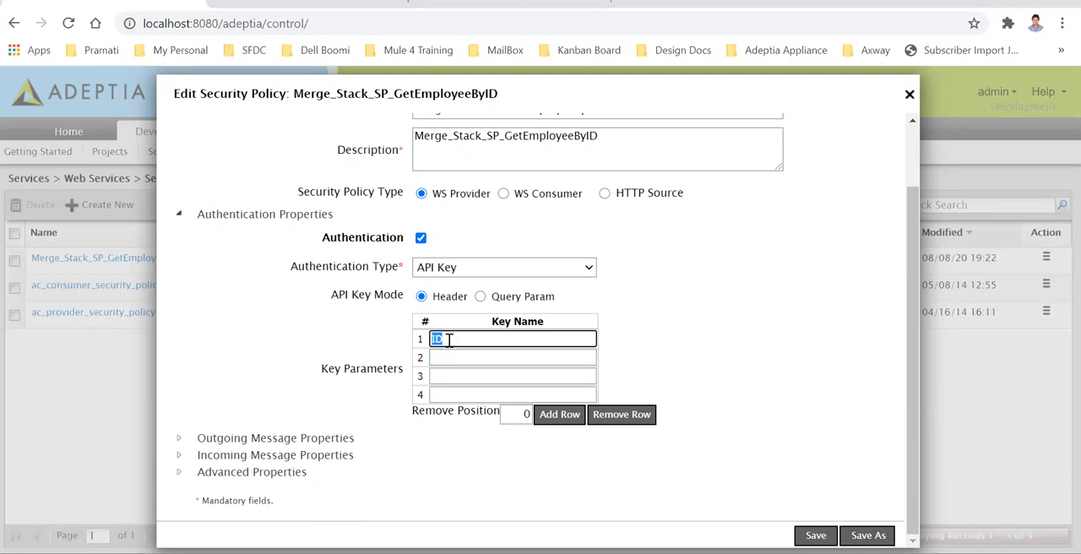
pyautogui.moveTo(450, 340); pyautogui.dragTo(426, 340)
pyautogui.scroll(2, 557, 339)
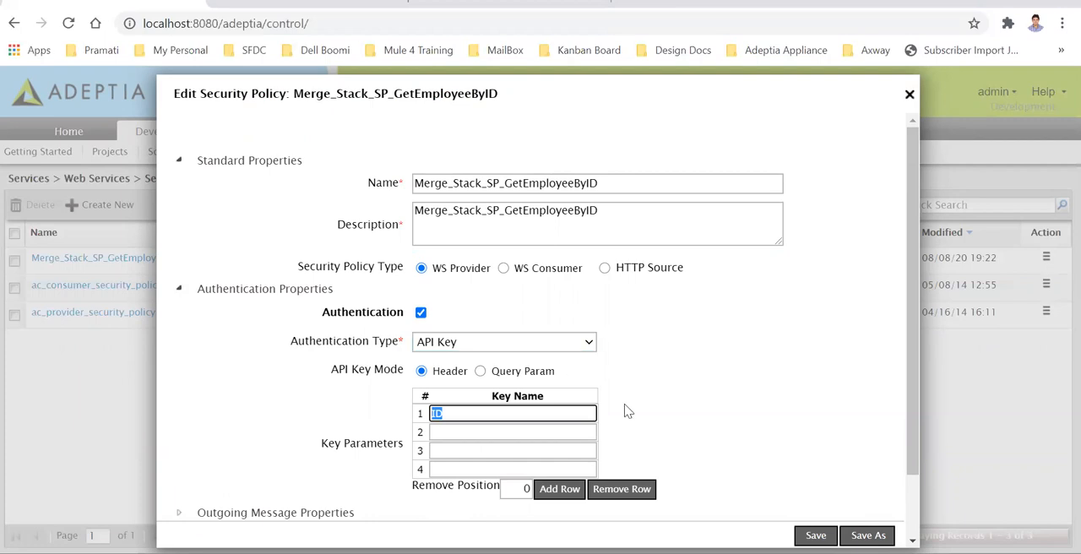
pyautogui.click(484, 414)
# Copy the API key generation URL from Postman's ValidateFileAPI Test Key request into a new Notepad++ document
pyautogui.hotkey('alt', 'Tab')
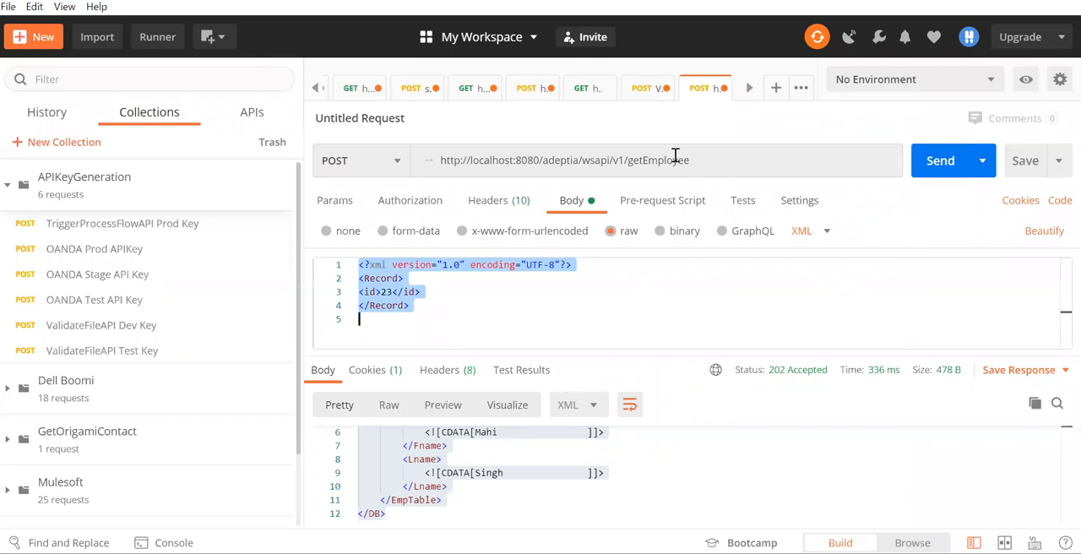
pyautogui.click(647, 90)
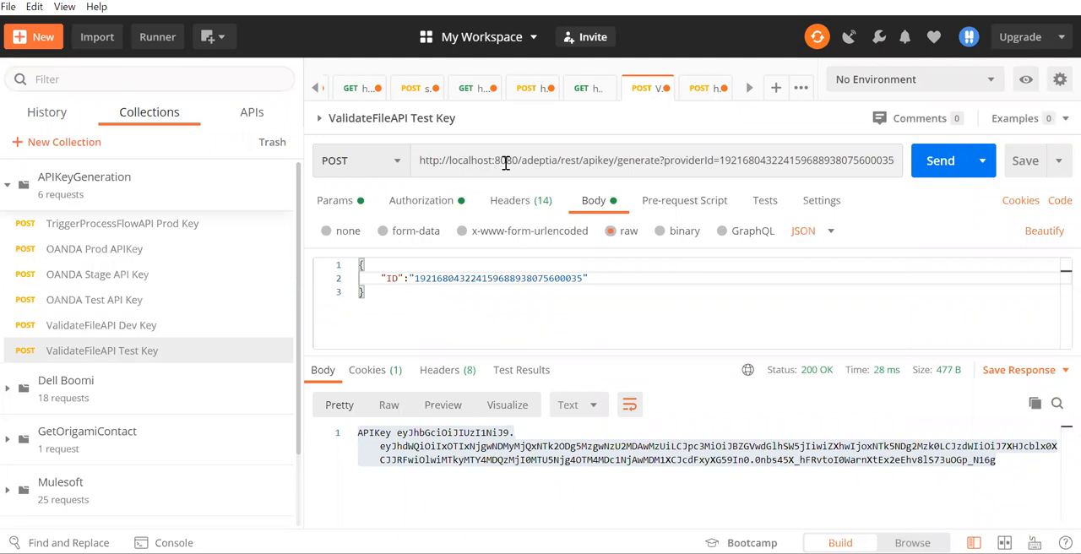
pyautogui.doubleClick(552, 162)
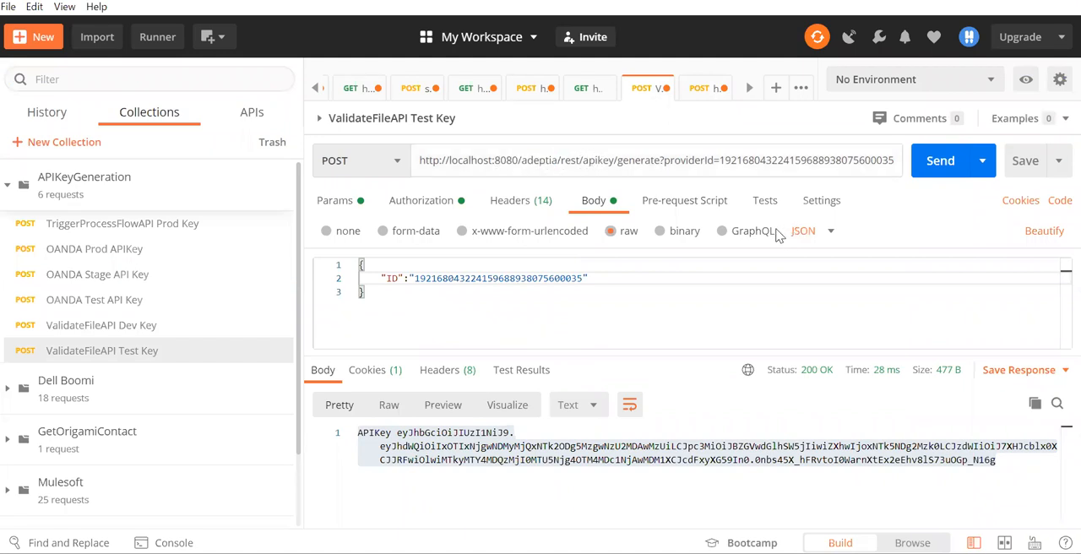
pyautogui.hotkey('ctrl', 'a')
pyautogui.hotkey('ctrl', 'c')
pyautogui.hotkey('alt', 'Tab')
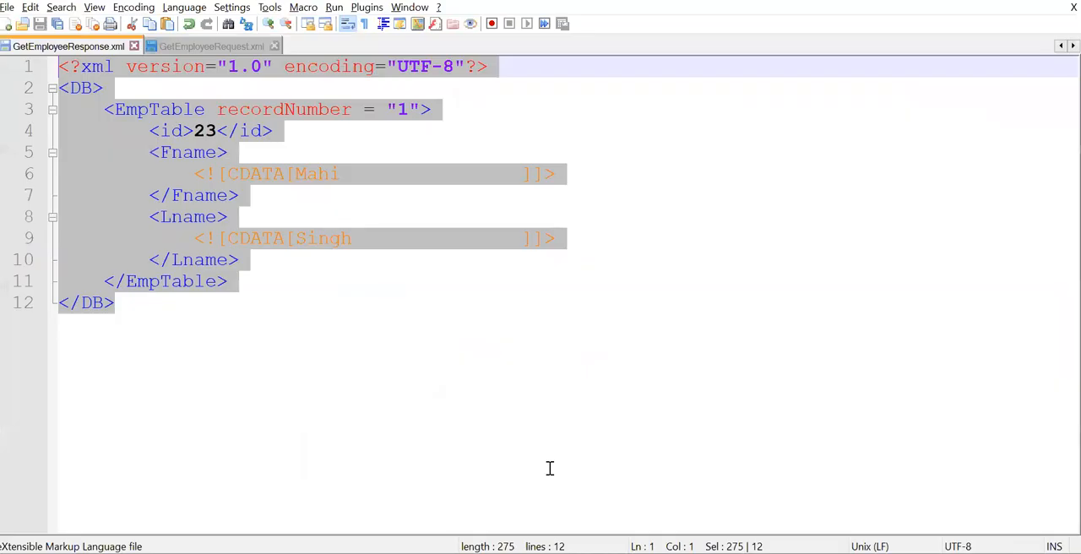
pyautogui.hotkey('ctrl', 'n')
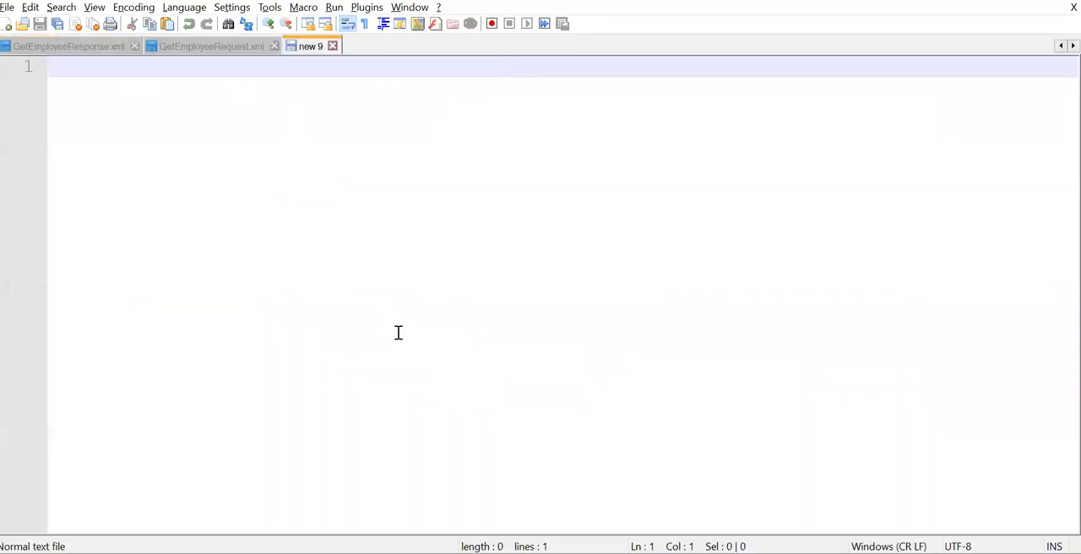
pyautogui.hotkey('ctrl', 'v')
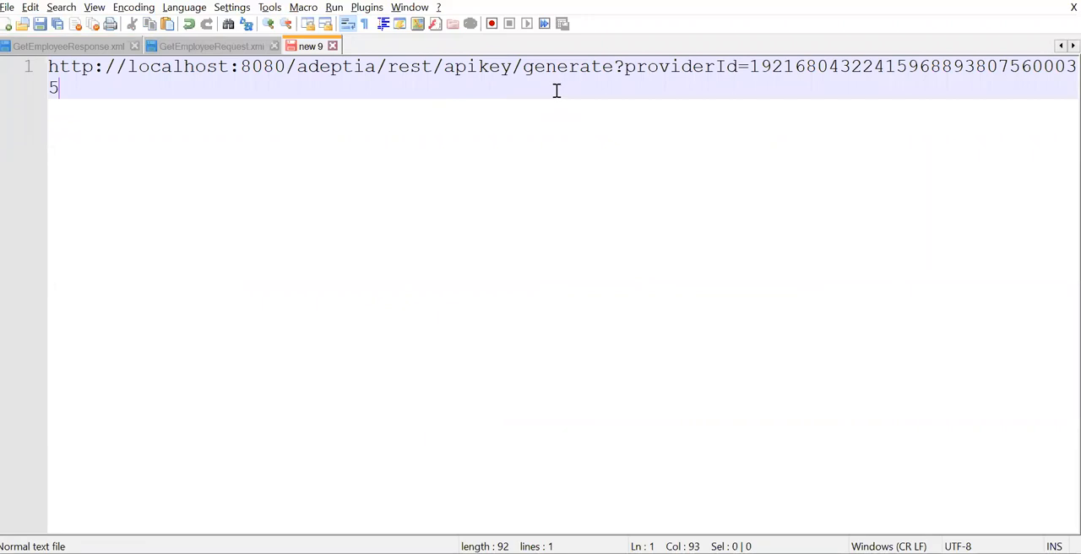
# Examine the pasted URL's base address, its providerId parameter and the parameter's value
pyautogui.moveTo(616, 67); pyautogui.dragTo(45, 67)
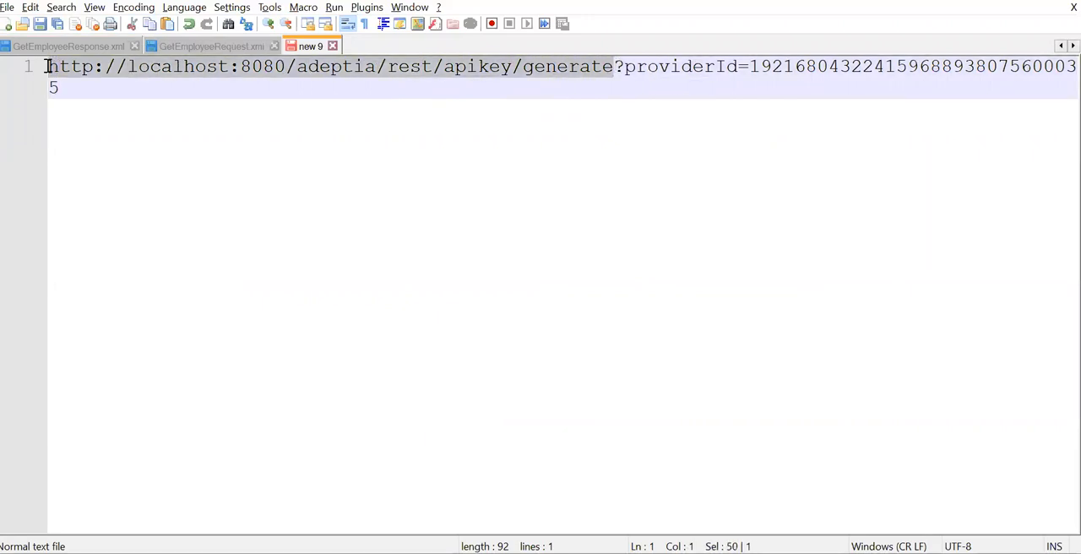
pyautogui.doubleClick(677, 71)
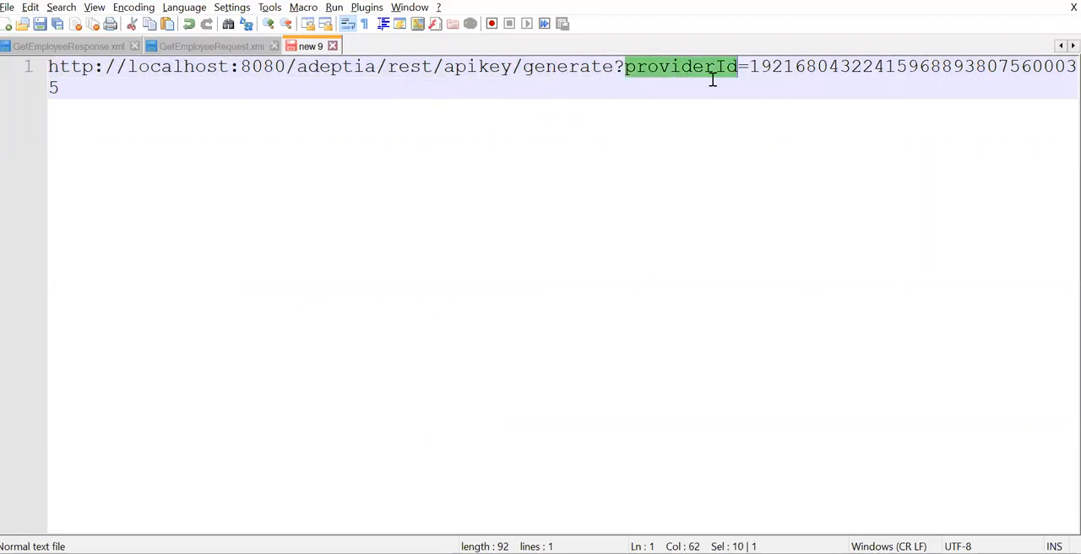
pyautogui.doubleClick(878, 70)
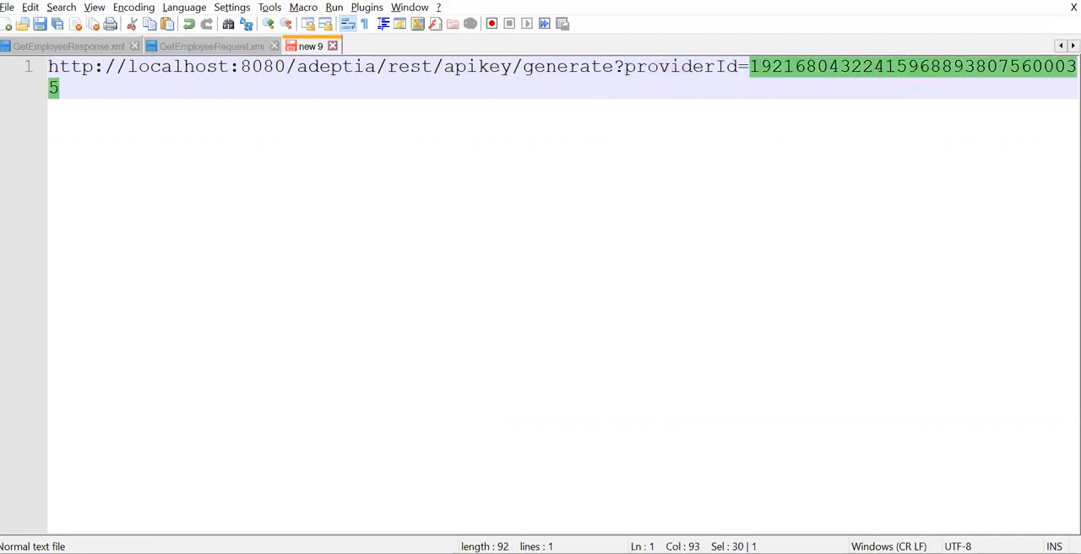
# Return to Adeptia in Chrome, close the security policy, and view the details of the web service provider Merge_Stack_WSP_GetEmployee
pyautogui.click(264, 553)
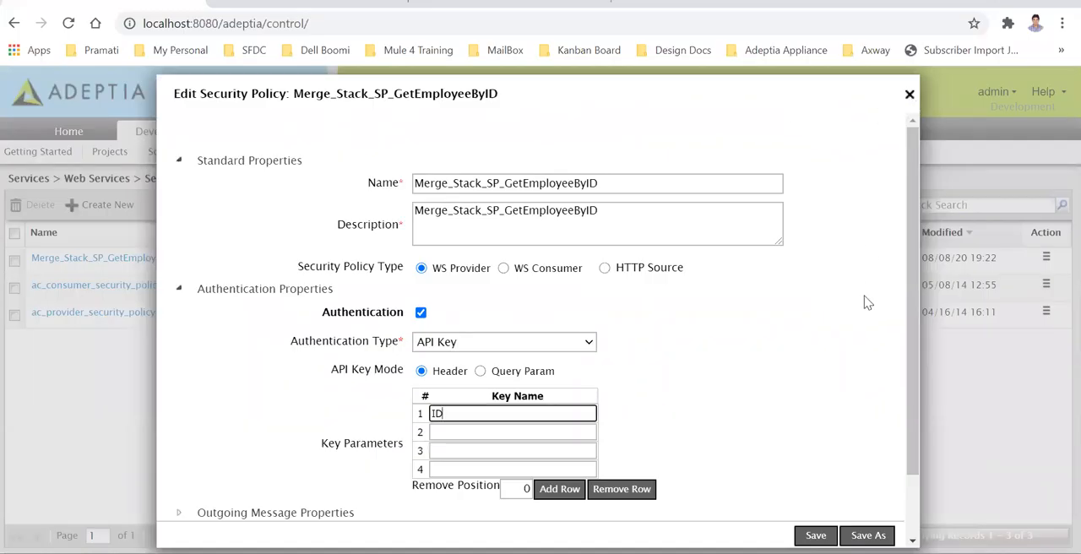
pyautogui.moveTo(915, 268); pyautogui.dragTo(921, 376)
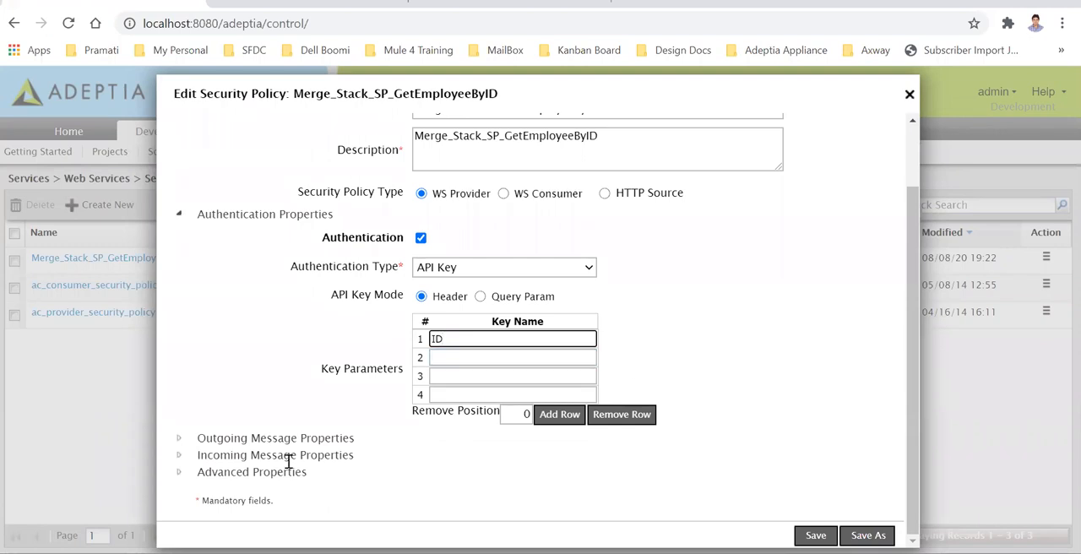
pyautogui.click(909, 94)
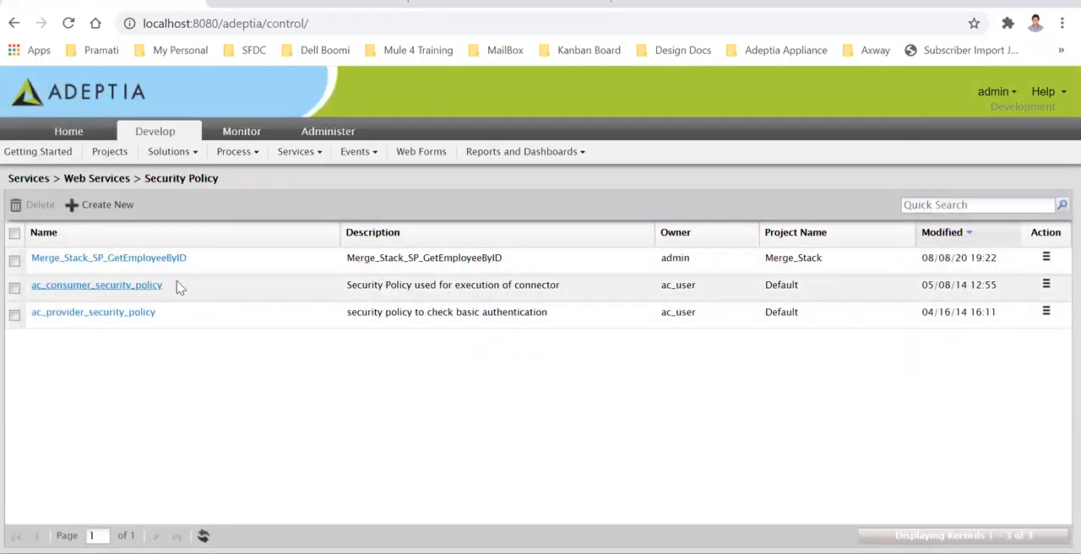
pyautogui.click(300, 152)
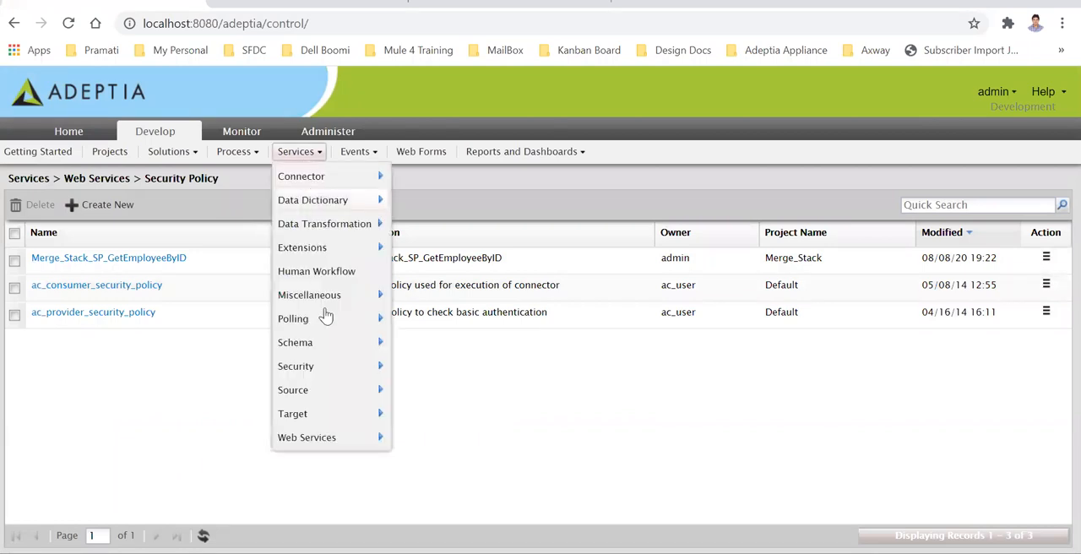
pyautogui.moveTo(328, 442)
pyautogui.click(420, 464)
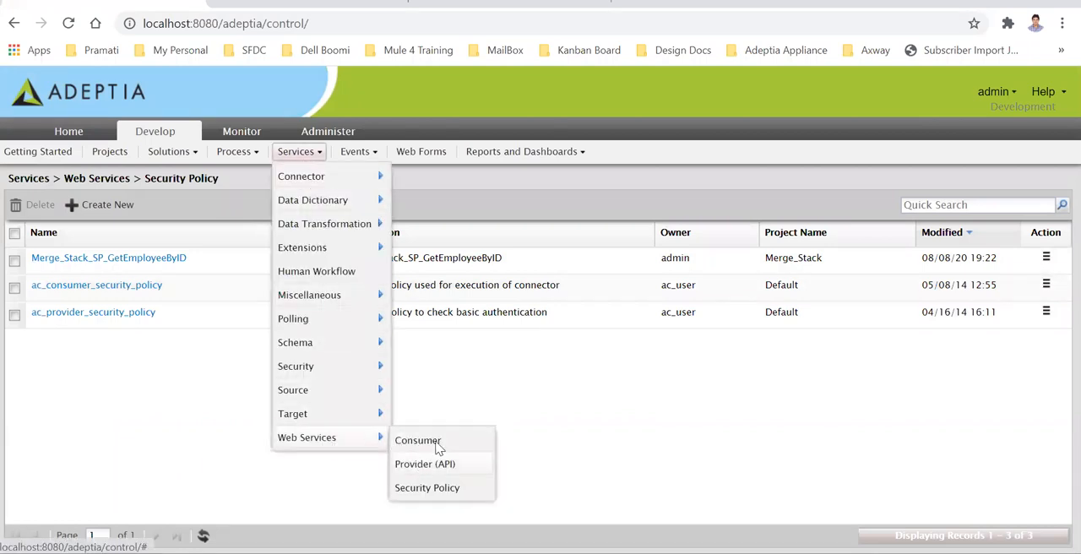
pyautogui.rightClick(118, 260)
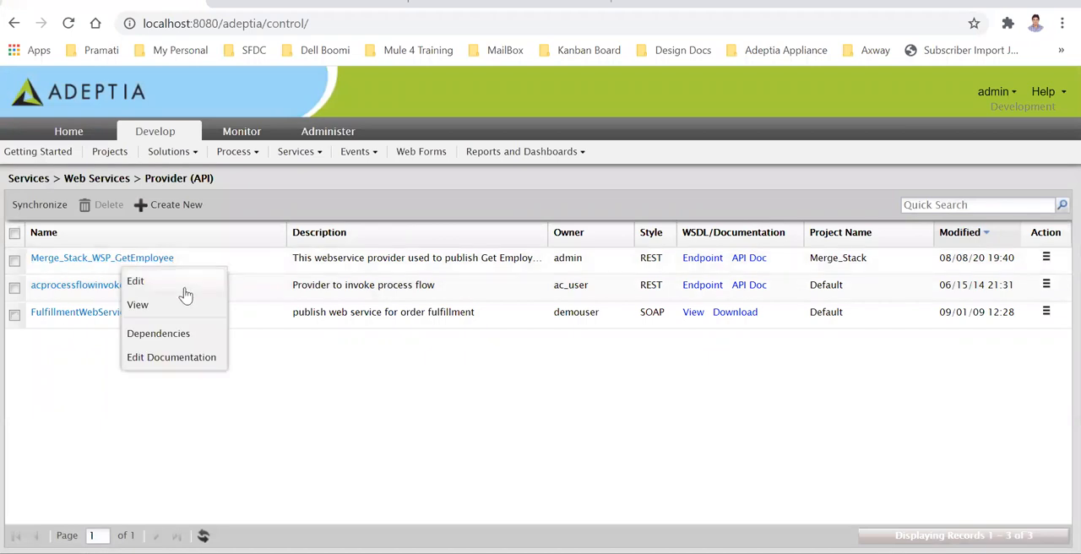
pyautogui.click(169, 314)
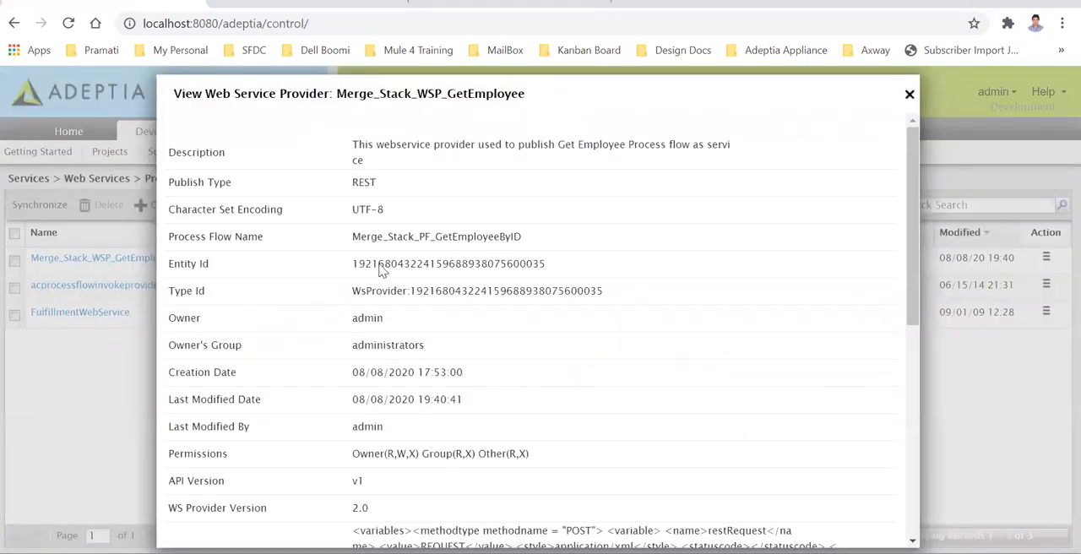
# Check the provider's Entity Id against the providerId value by searching for it in the Notepad++ URL
pyautogui.doubleClick(461, 264)
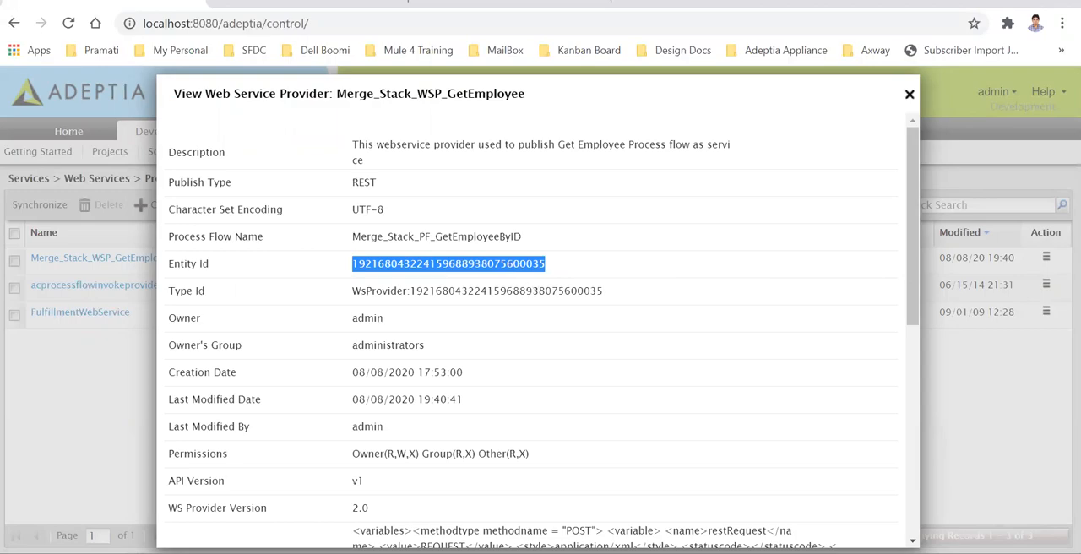
pyautogui.hotkey('alt', 'Tab')
pyautogui.hotkey('ctrl', 'f')
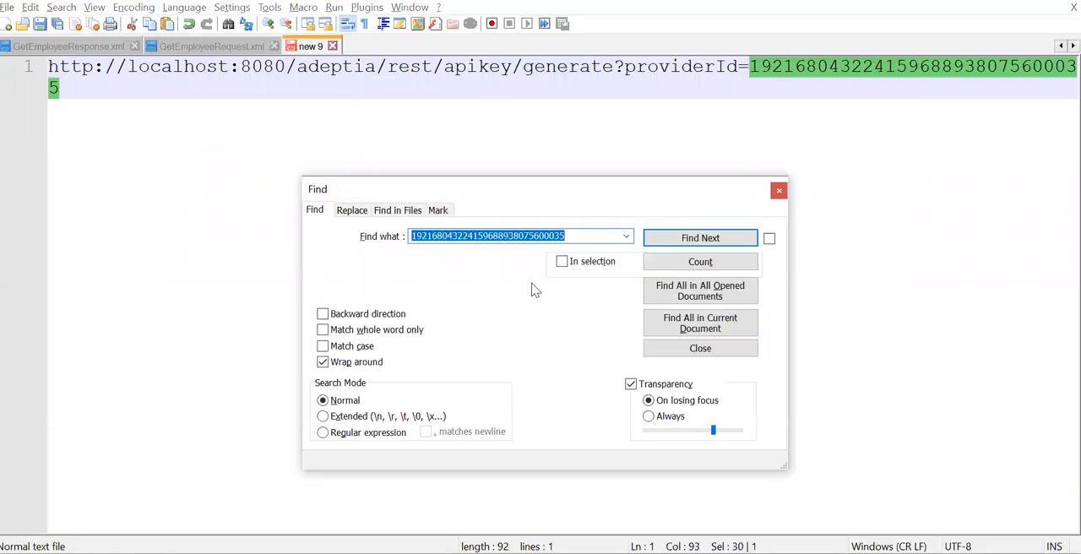
pyautogui.click(655, 237)
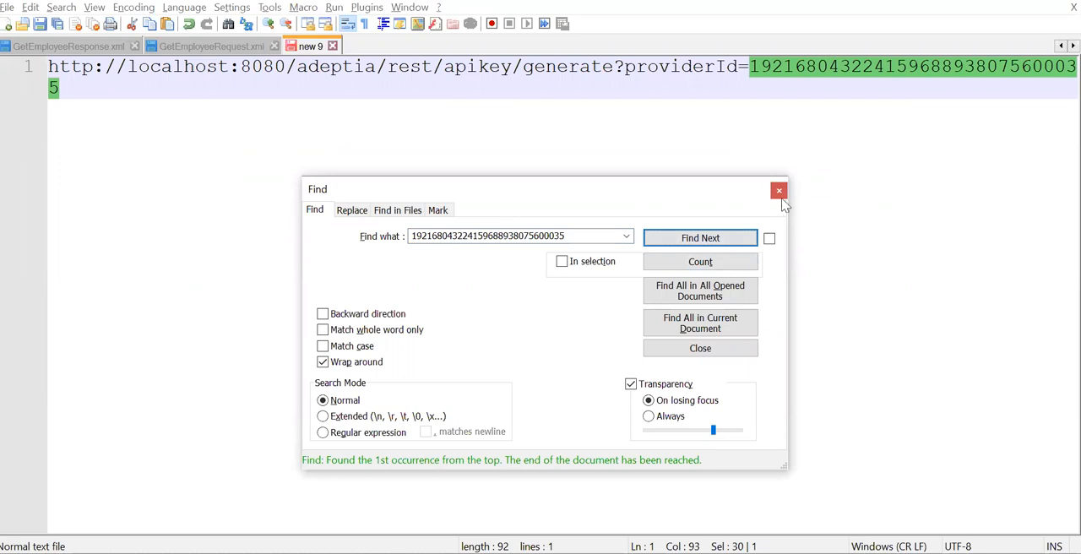
pyautogui.click(779, 191)
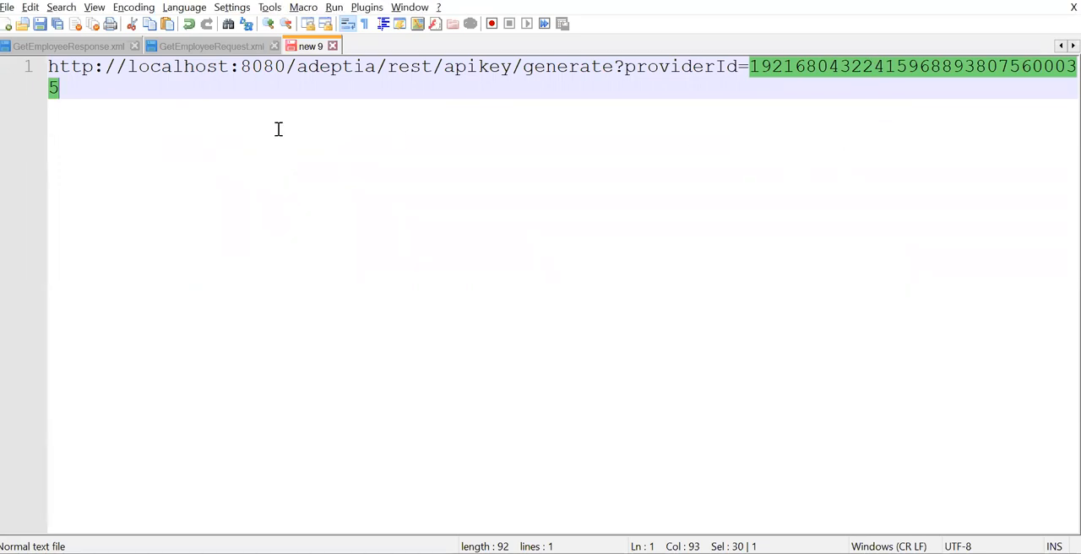
pyautogui.click(76, 95)
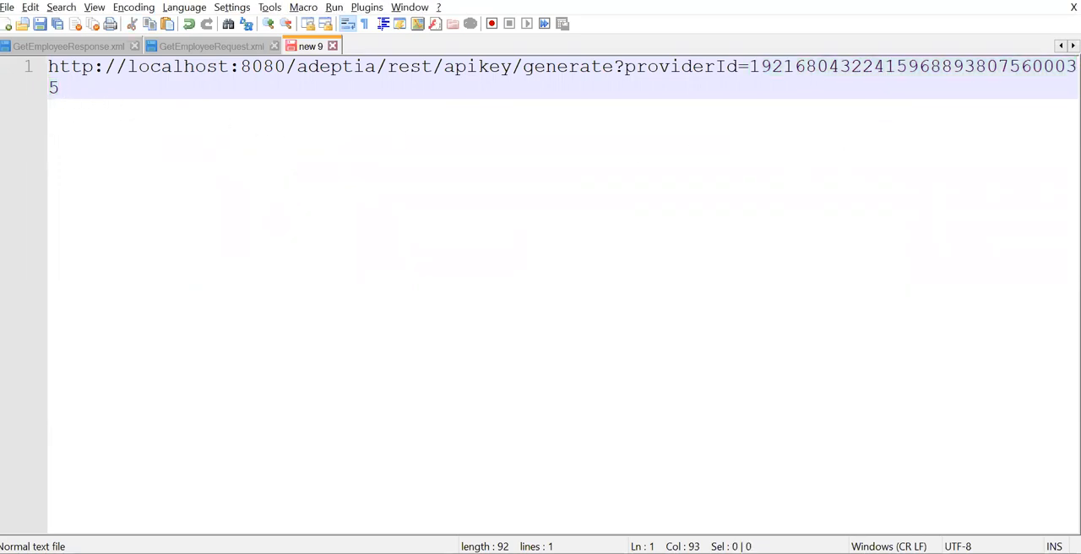
# Switch to Postman and examine the ID key and its provider ID value in the ValidateFileAPI Test Key request's JSON body
pyautogui.hotkey('alt', 'Tab')
pyautogui.click(448, 303)
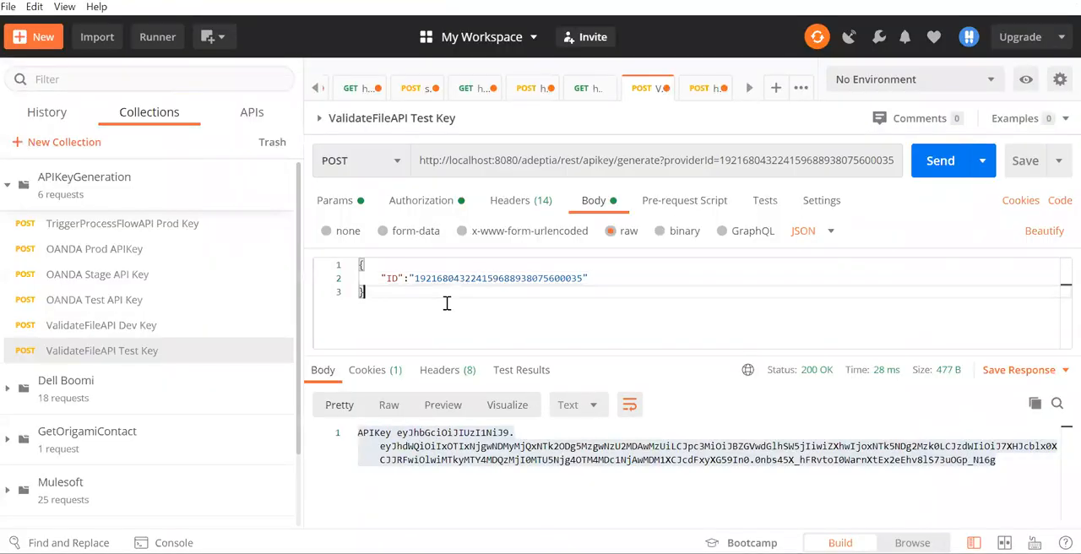
pyautogui.doubleClick(392, 278)
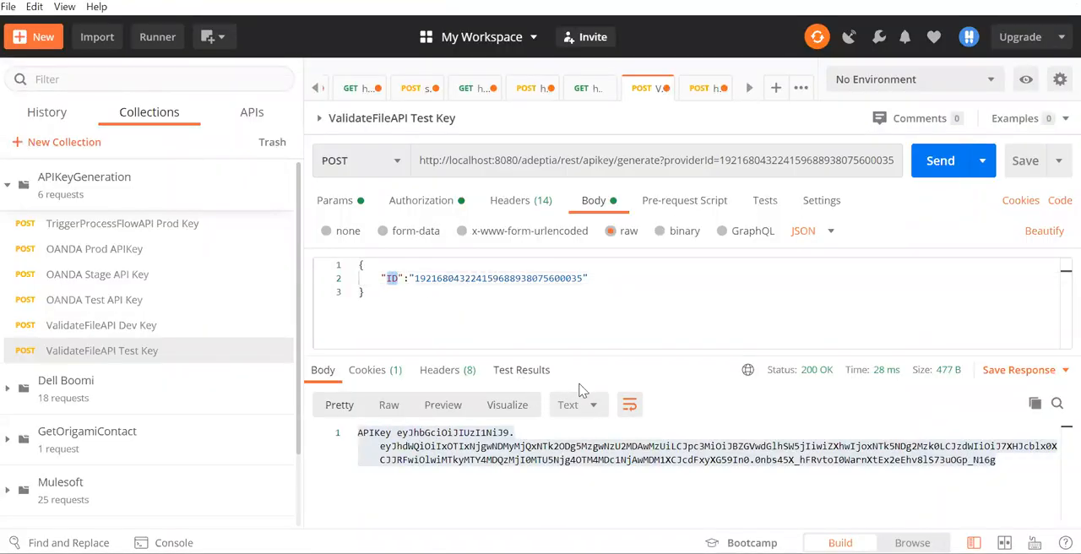
pyautogui.doubleClick(530, 280)
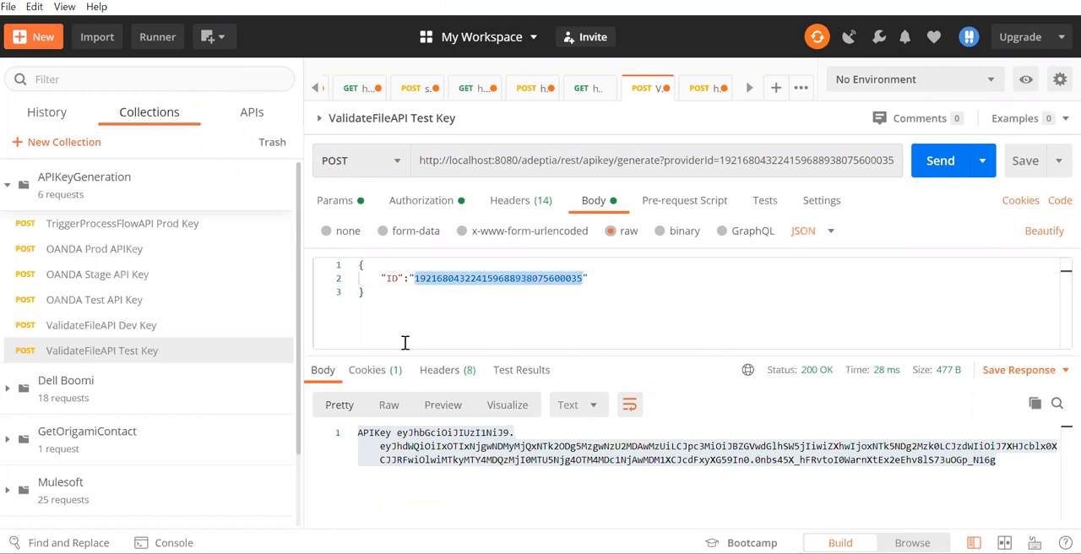
pyautogui.doubleClick(393, 278)
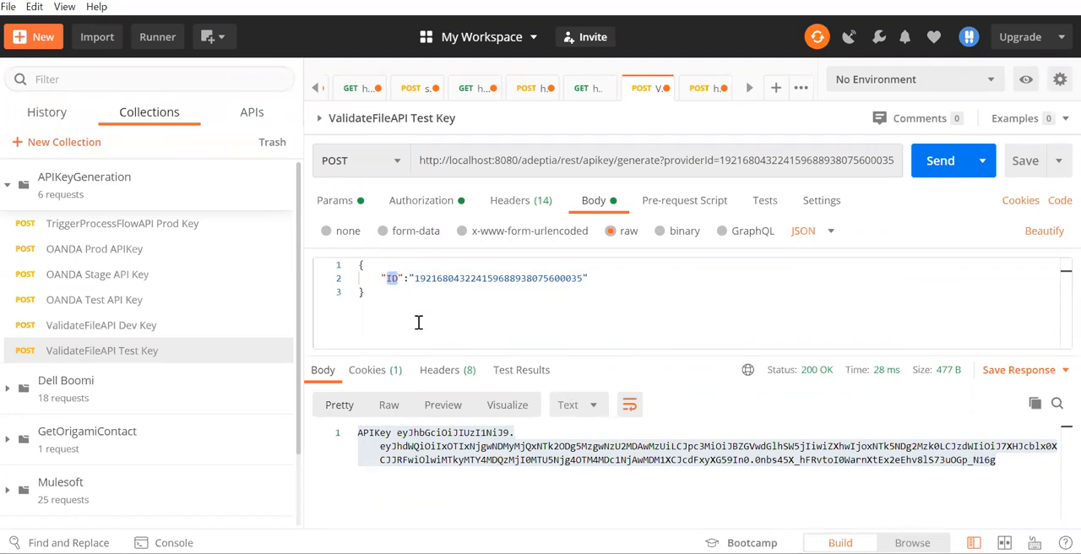
pyautogui.doubleClick(517, 278)
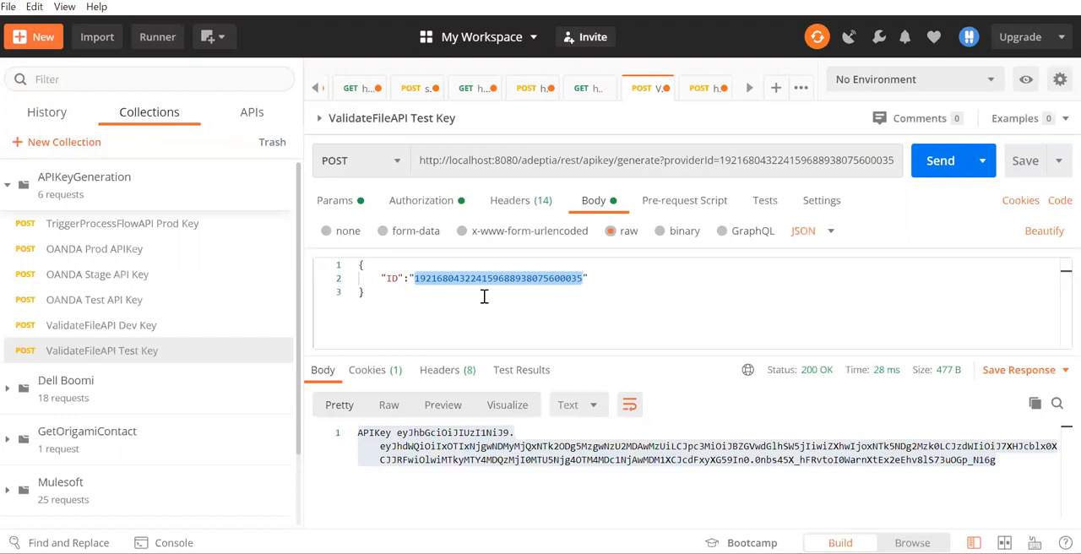
pyautogui.moveTo(377, 303); pyautogui.dragTo(338, 259)
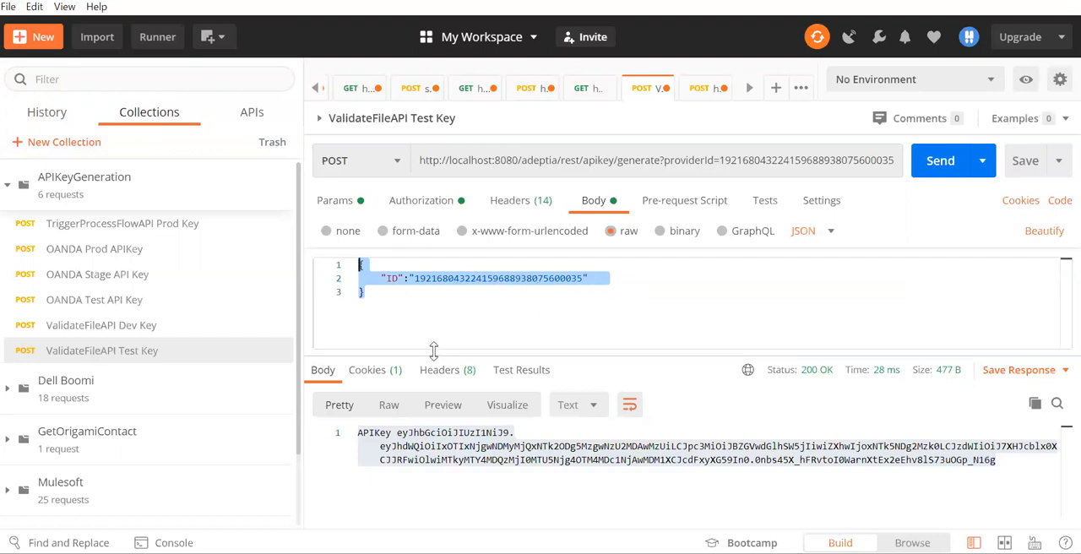
# Generate a new API key with the ValidateFileAPI Test Key request, copy it from the response, and return to Adeptia in Chrome
pyautogui.click(940, 160)
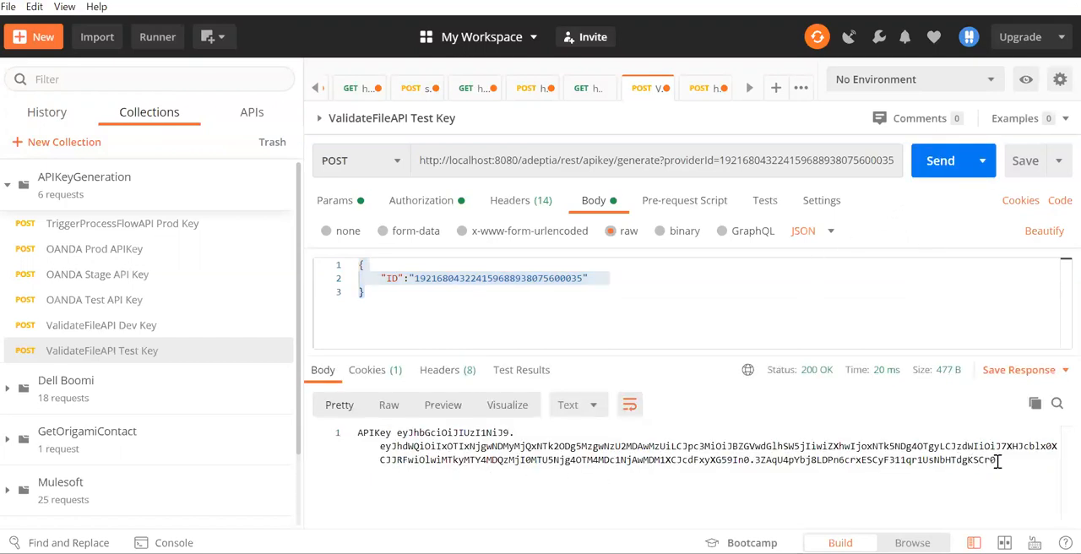
pyautogui.moveTo(1012, 464); pyautogui.dragTo(344, 440)
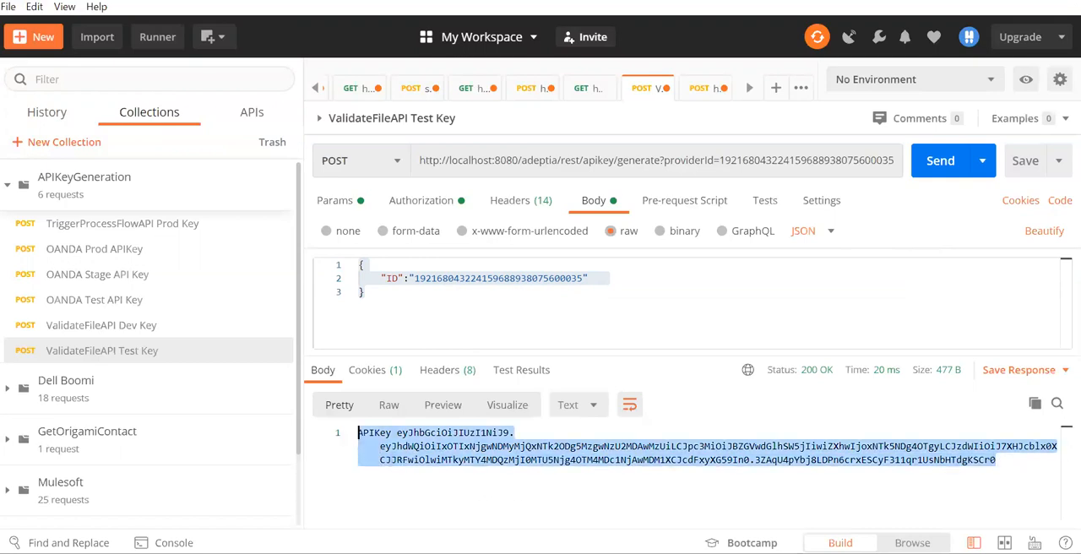
pyautogui.hotkey('alt', 'Tab')
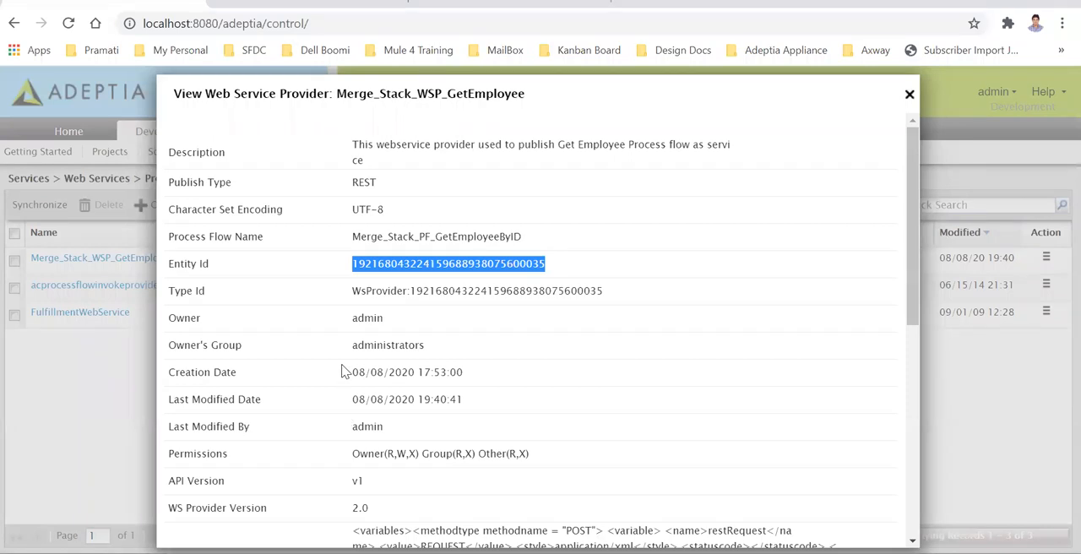
# Close the provider details, edit Merge_Stack_WSP_GetEmployee to use the security policy Merge_Stack_SP_GetEmployeeByID, and save it
pyautogui.click(910, 94)
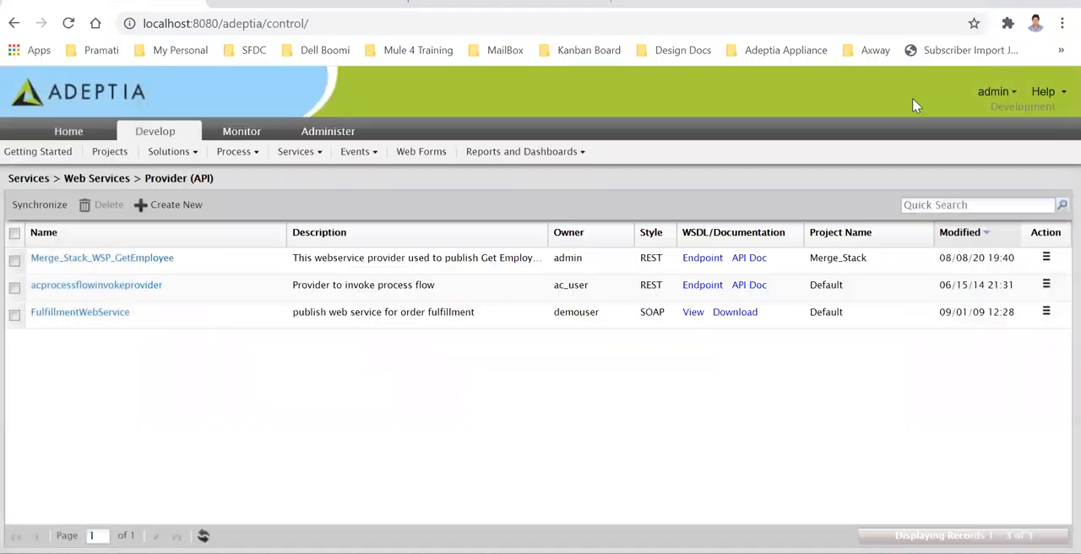
pyautogui.click(150, 259)
pyautogui.scroll(-3, 507, 338)
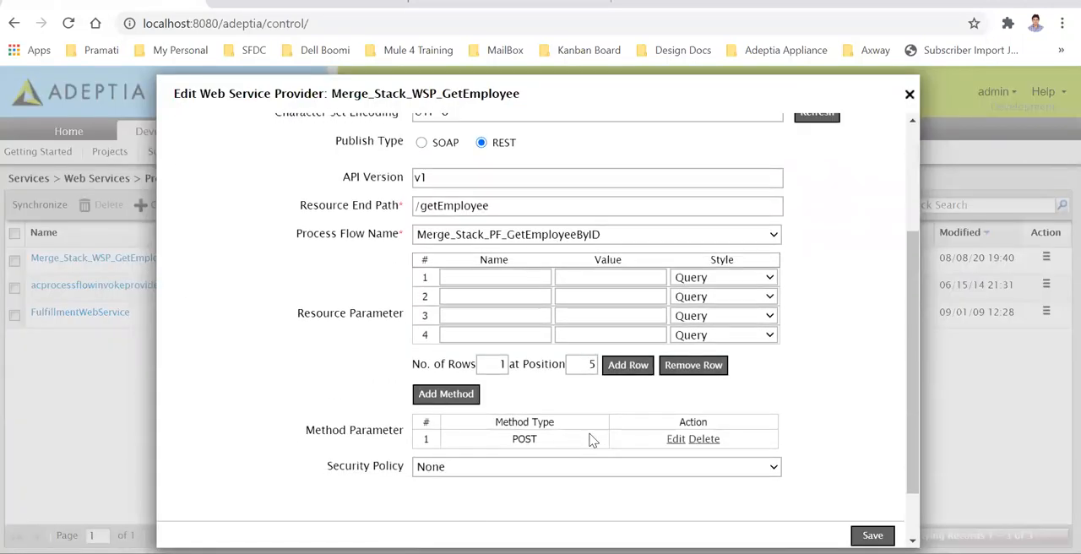
pyautogui.click(543, 218)
pyautogui.click(774, 400)
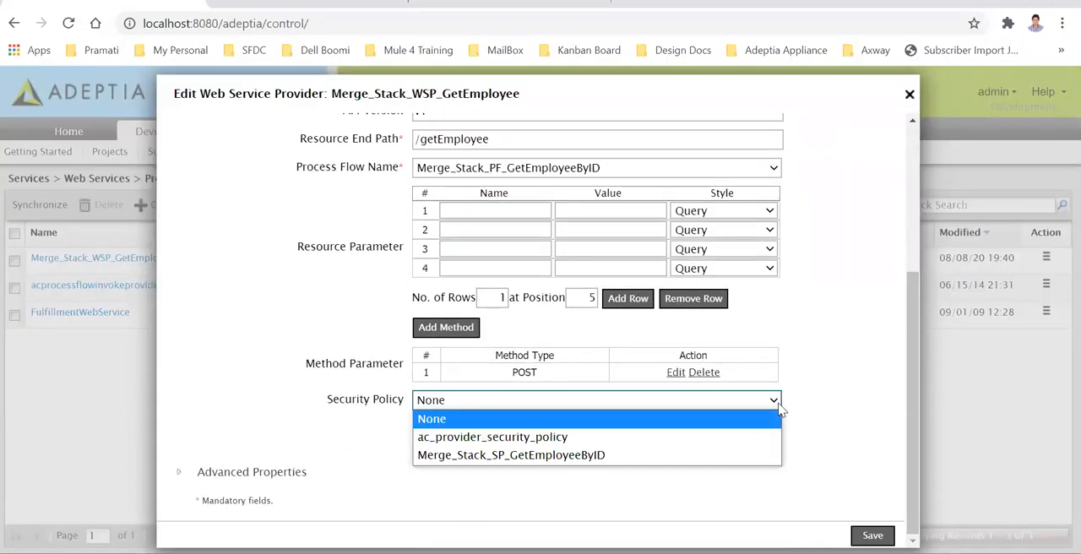
pyautogui.click(592, 456)
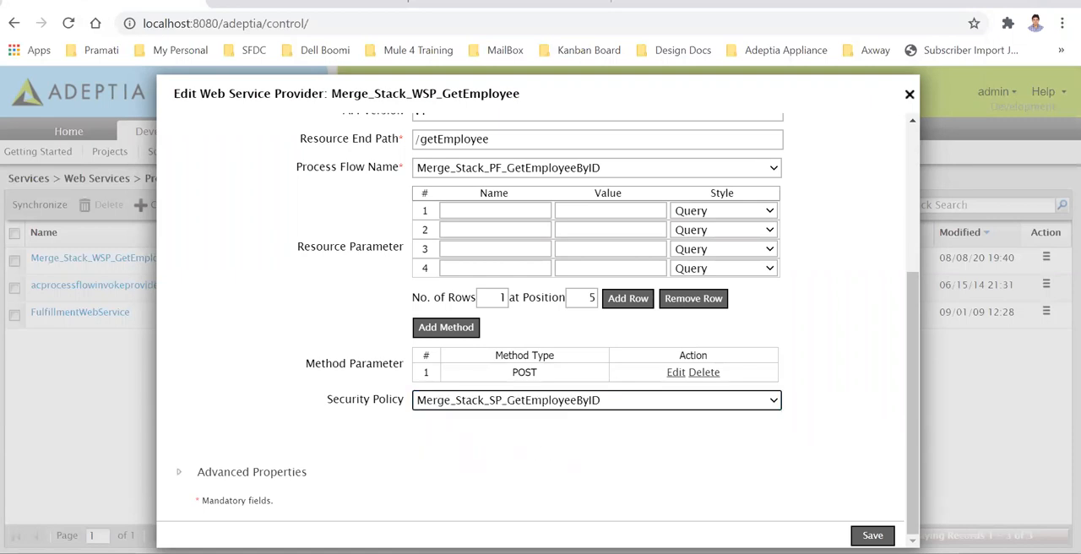
pyautogui.click(872, 536)
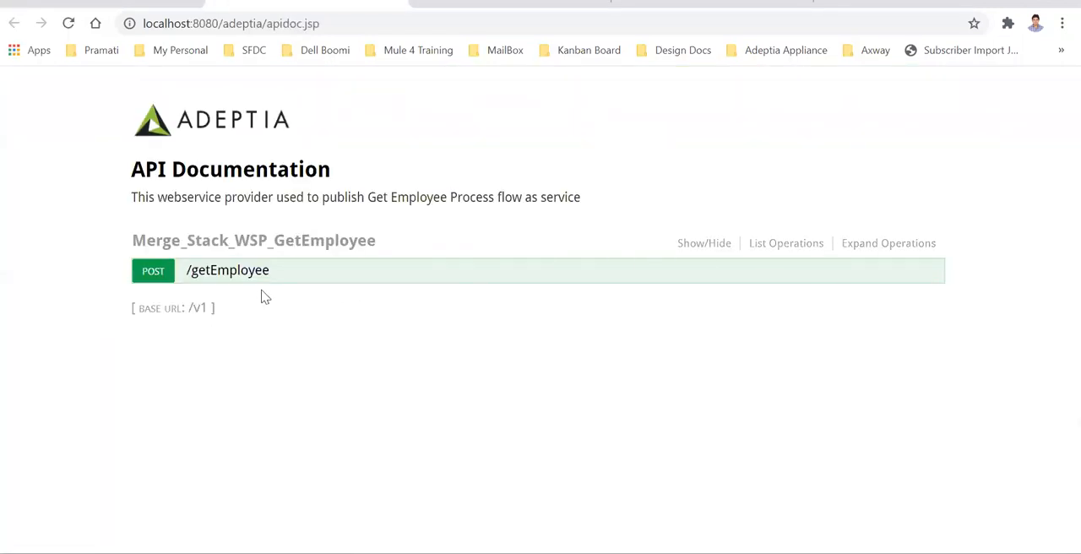
# Expand the POST /getEmployee operation in the provider's API documentation and replace the Authorization header placeholder with the copied API key
pyautogui.click(240, 272)
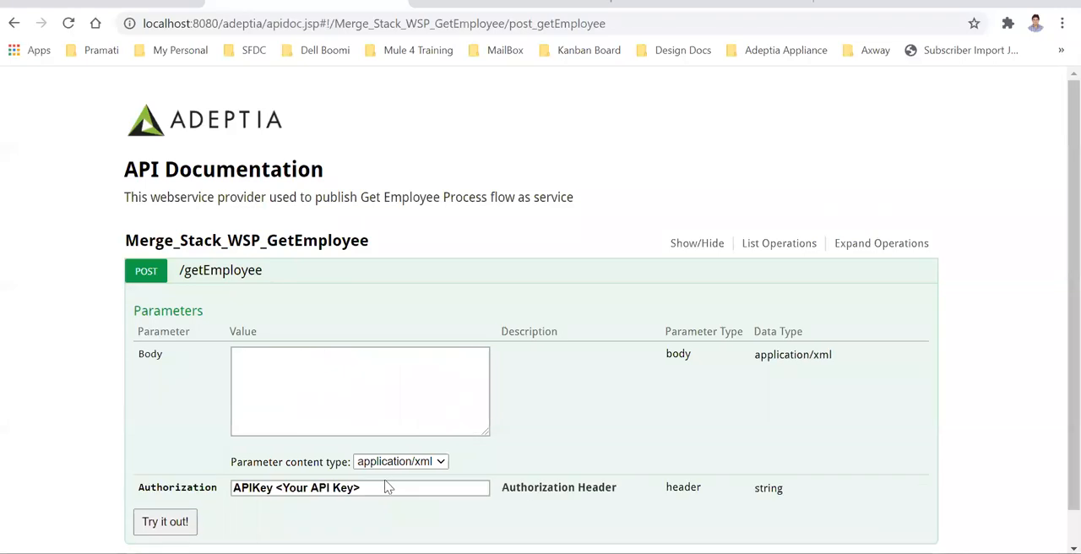
pyautogui.scroll(-1, 516, 446)
pyautogui.click(381, 453)
pyautogui.moveTo(380, 453); pyautogui.dragTo(233, 453)
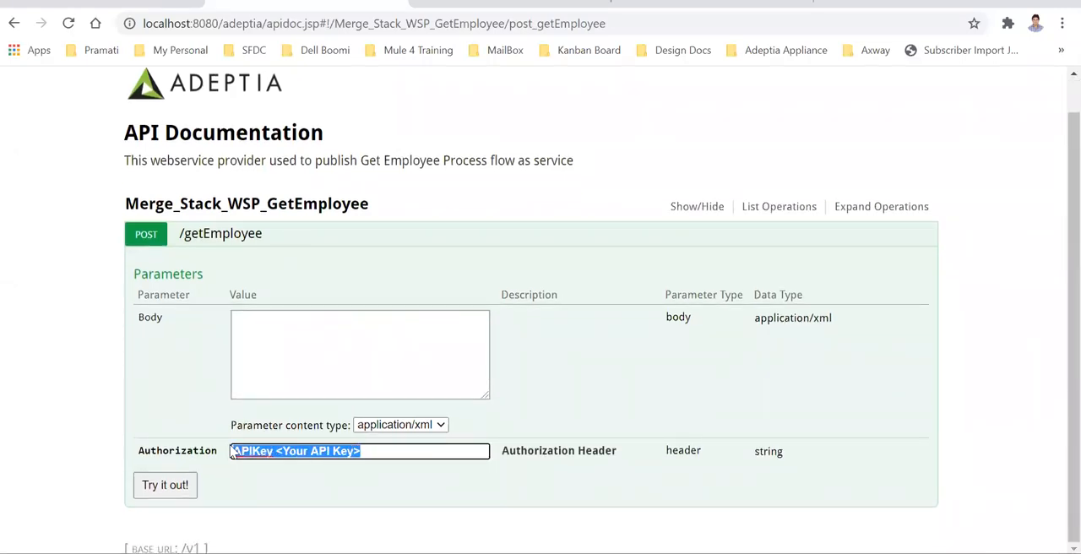
pyautogui.hotkey('ctrl', 'v')
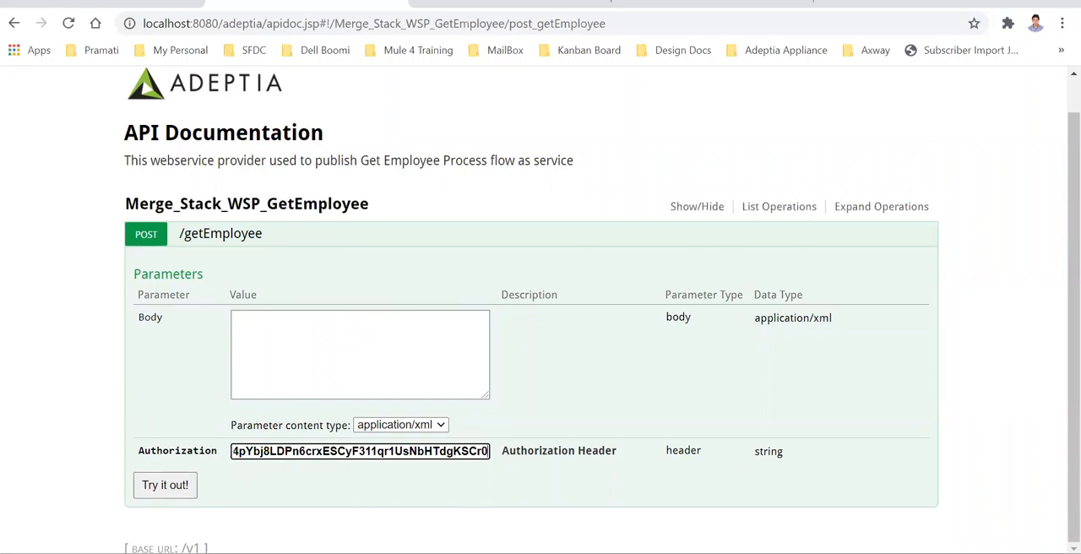
# Copy the XML request body from Postman's getEmployee request and paste it into the Body parameter of the API documentation in Chrome
pyautogui.hotkey('alt', 'Tab')
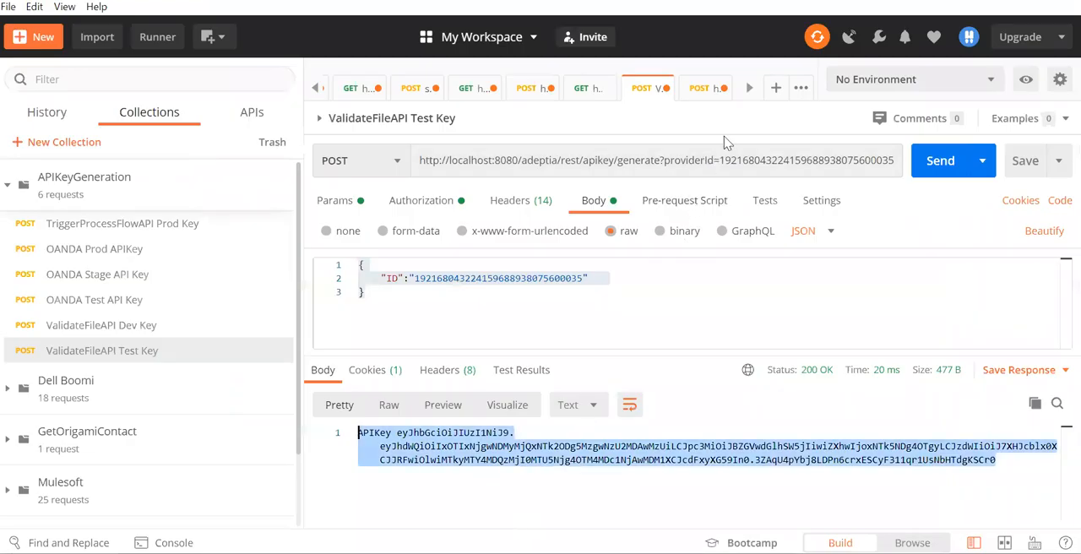
pyautogui.click(697, 91)
pyautogui.click(441, 316)
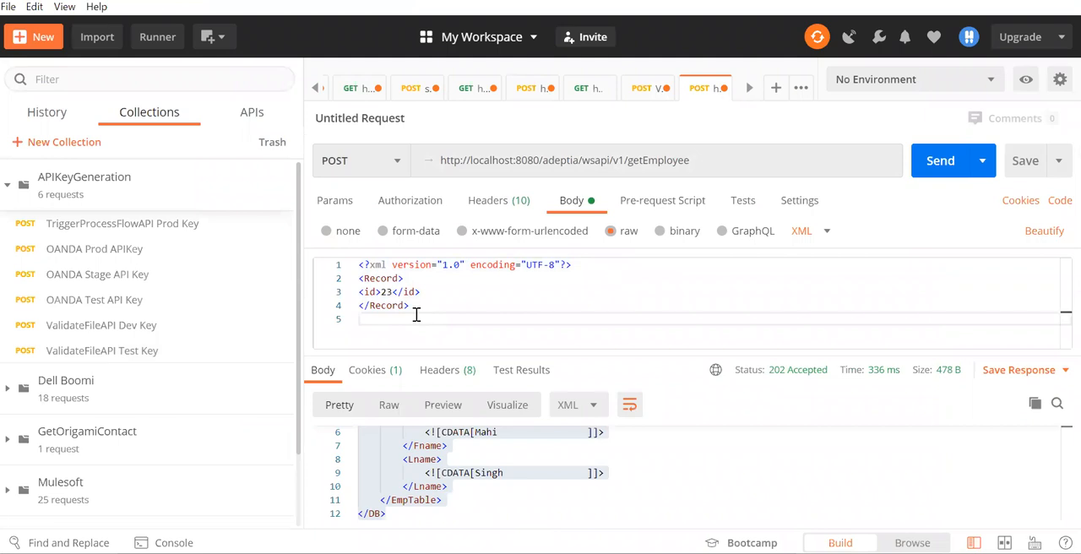
pyautogui.moveTo(414, 311); pyautogui.dragTo(305, 265)
pyautogui.hotkey('ctrl', 'c')
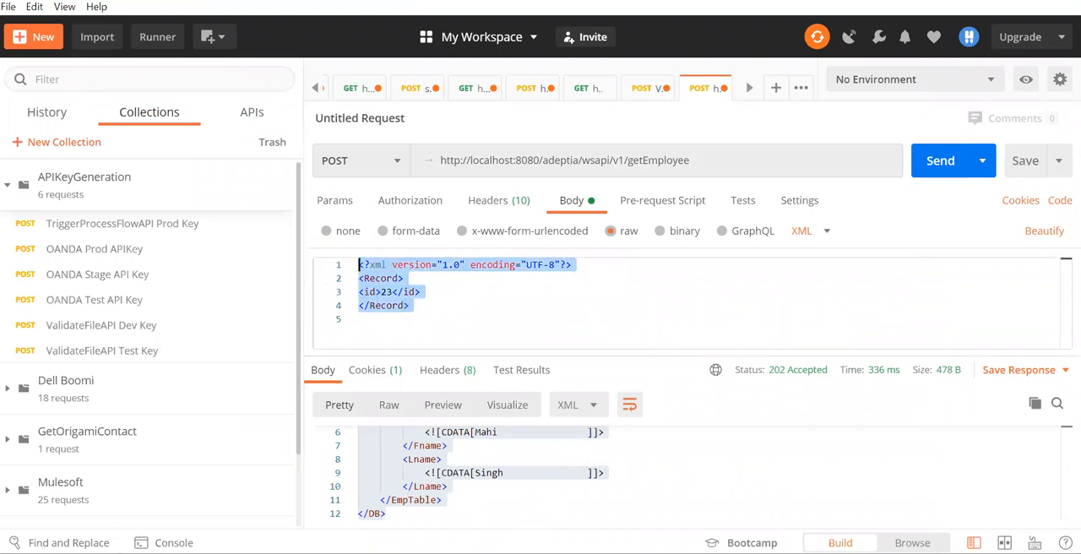
pyautogui.hotkey('alt', 'Tab')
pyautogui.click(347, 362)
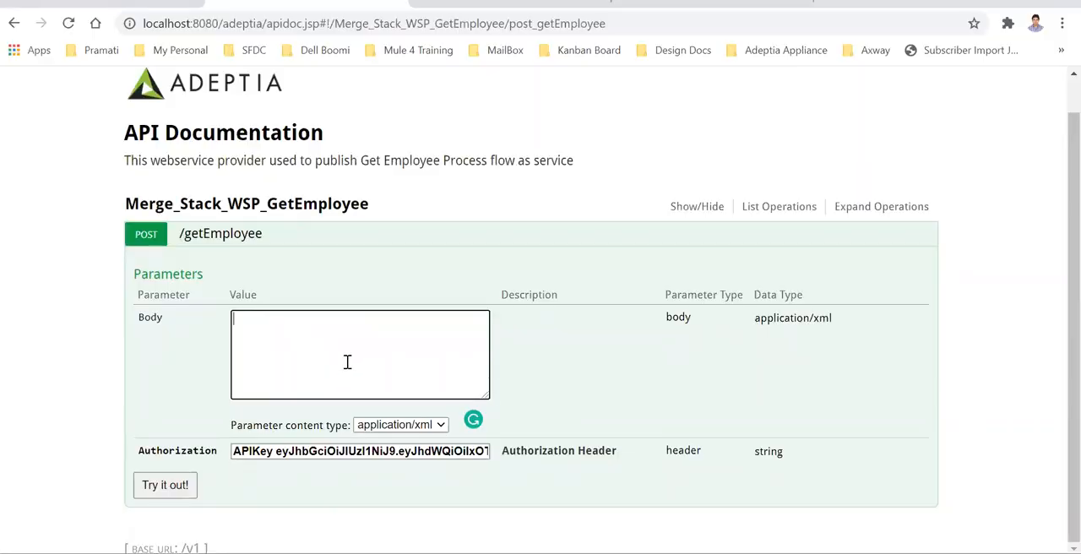
pyautogui.hotkey('ctrl', 'v')
# Change the employee id in the XML body to 24, try out the request, and view its response body
pyautogui.click(273, 346)
pyautogui.press('BackSpace')
pyautogui.write('4')
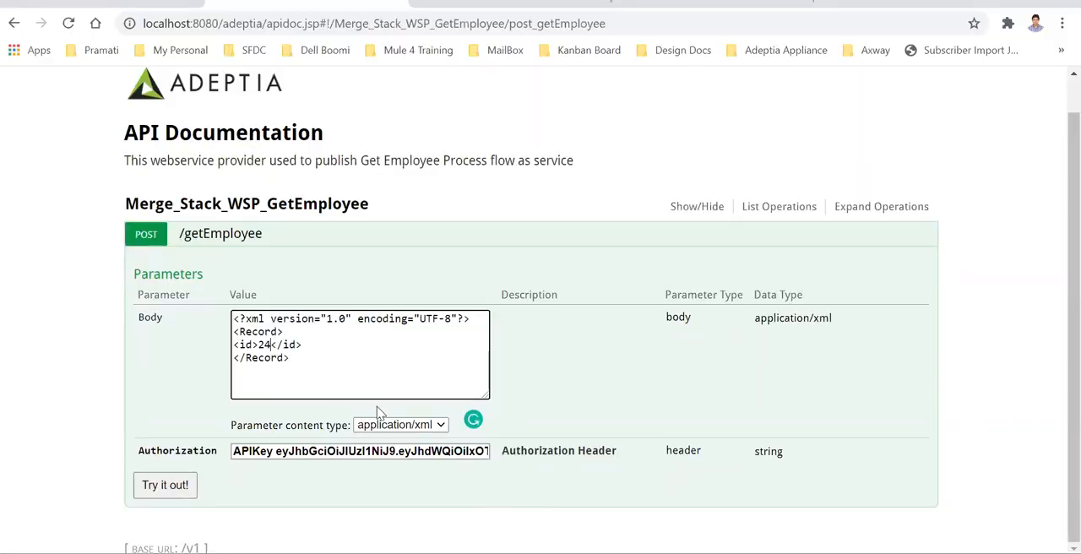
pyautogui.click(169, 487)
pyautogui.scroll(-3, 707, 405)
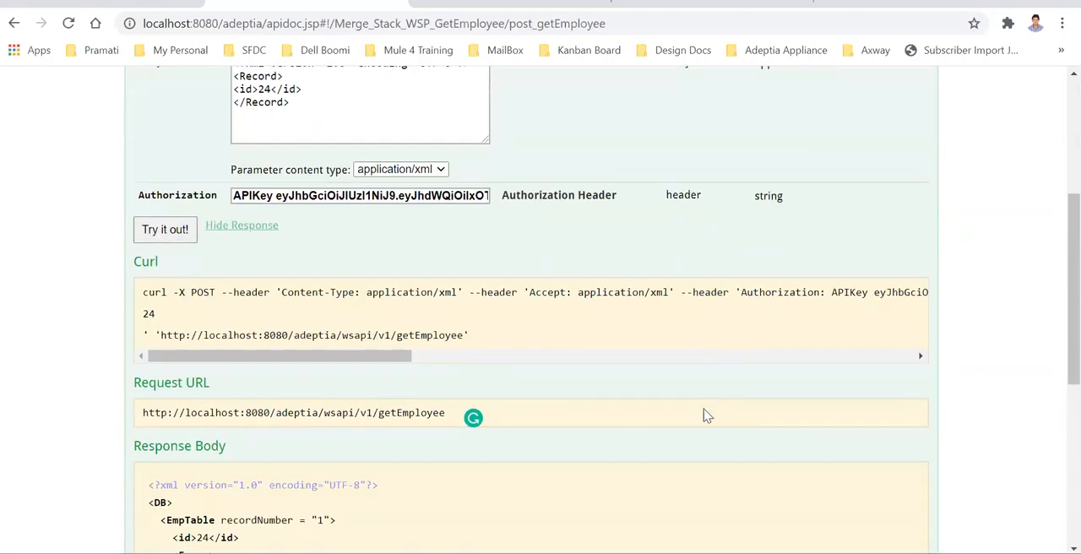
pyautogui.scroll(-3, 707, 414)
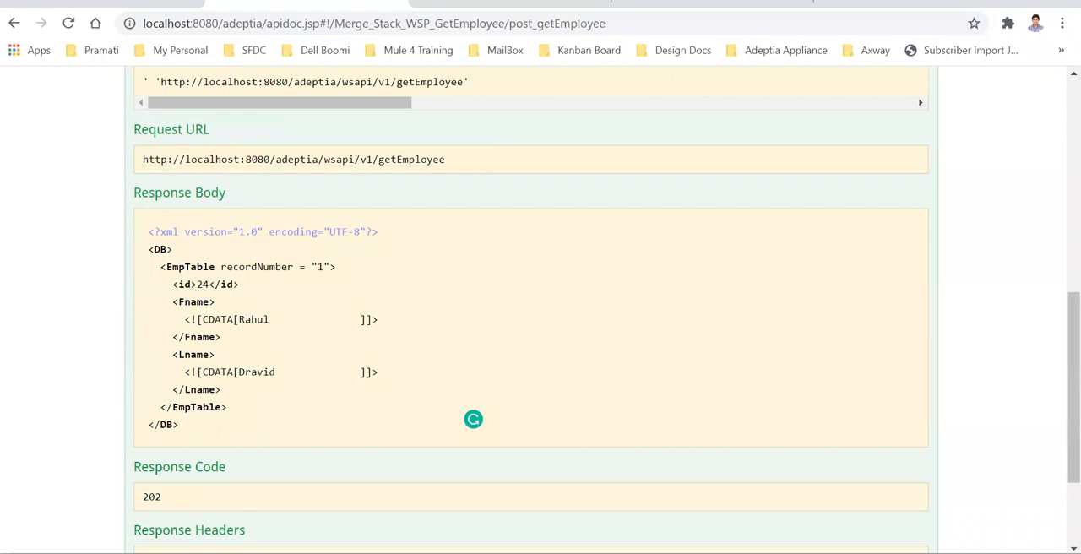
# Compare the response with the EmpTable records in SQL Server Management Studio, then return to Chrome and check the response code and headers
pyautogui.hotkey('alt', 'Tab')
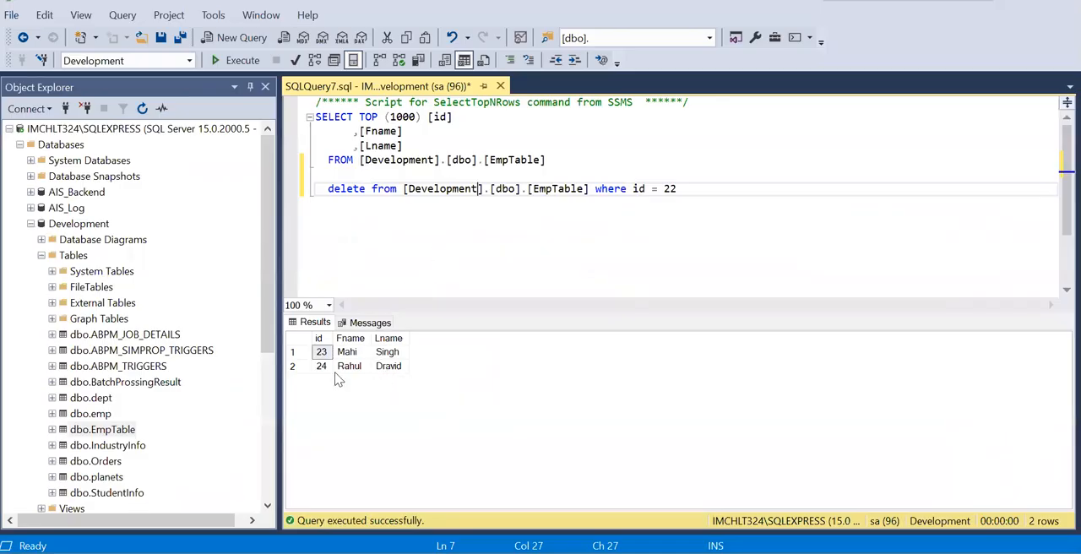
pyautogui.click(459, 243)
pyautogui.hotkey('alt', 'Tab')
pyautogui.scroll(-2, 355, 386)
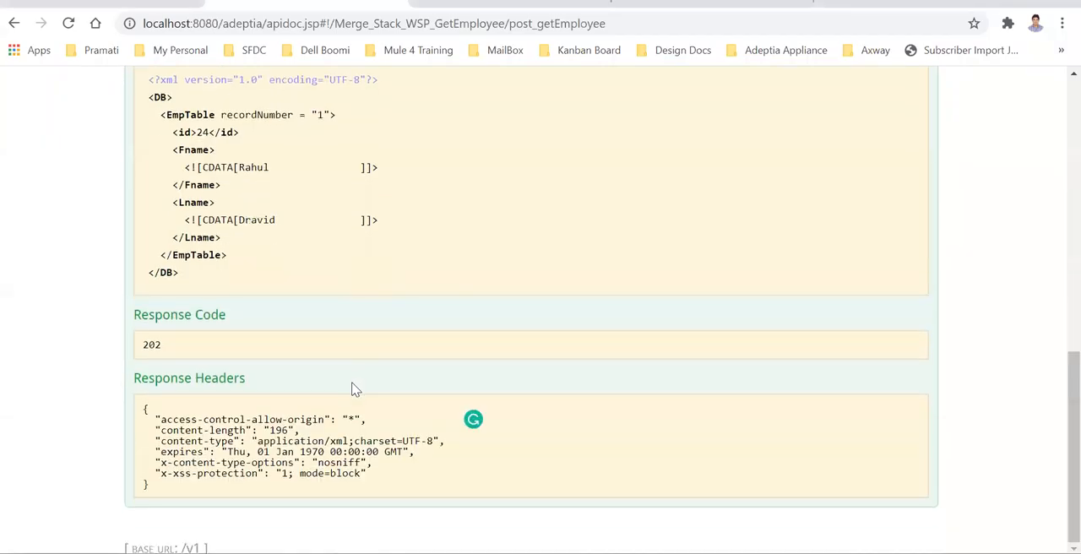
# Alter the end of the API key in the Authorization header and resend the getEmployee request to test an invalid key
pyautogui.scroll(10, 355, 389)
pyautogui.click(466, 469)
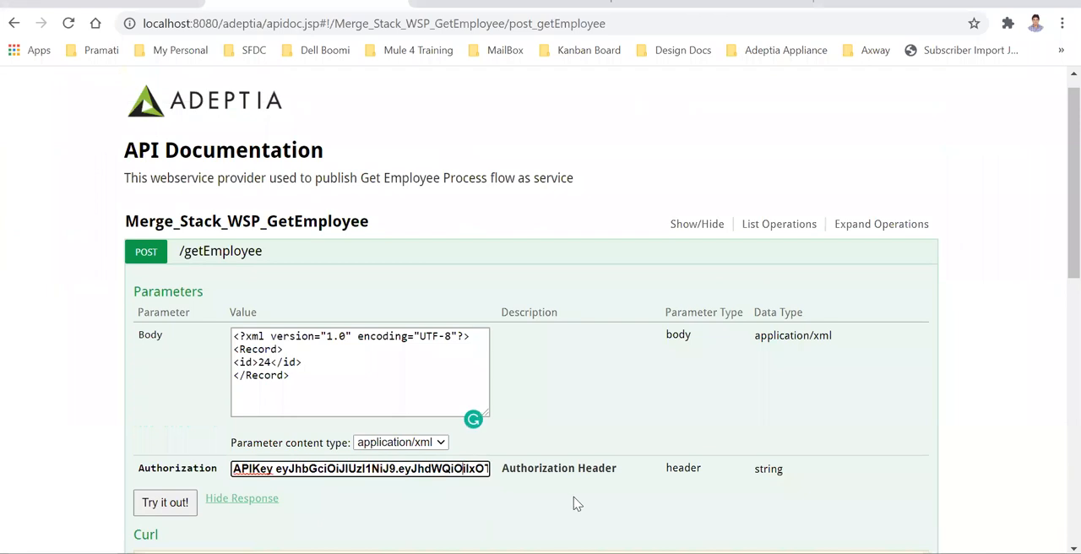
pyautogui.press('End')
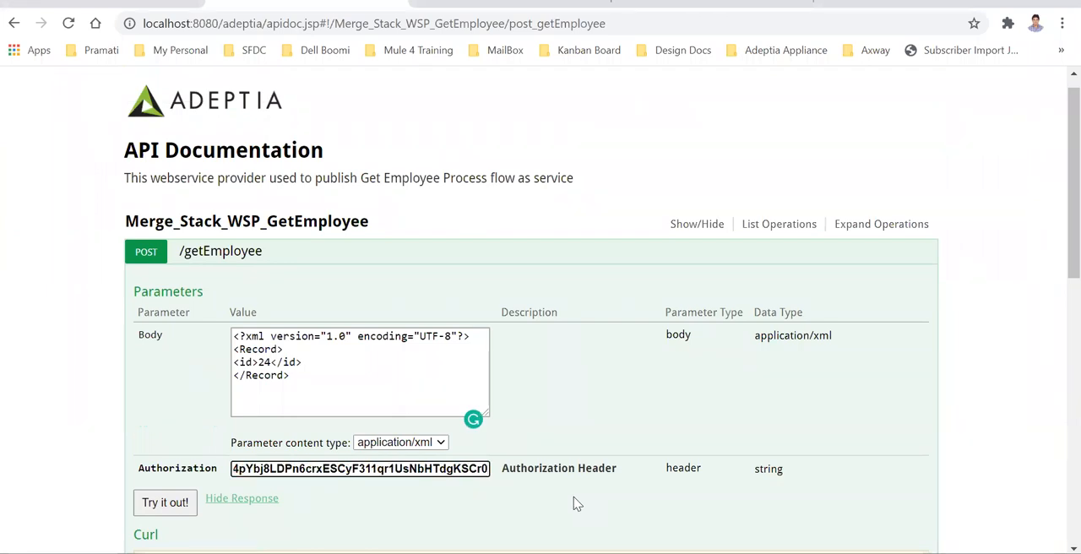
pyautogui.scroll(-2, 254, 485)
pyautogui.click(169, 339)
pyautogui.scroll(-4, 473, 415)
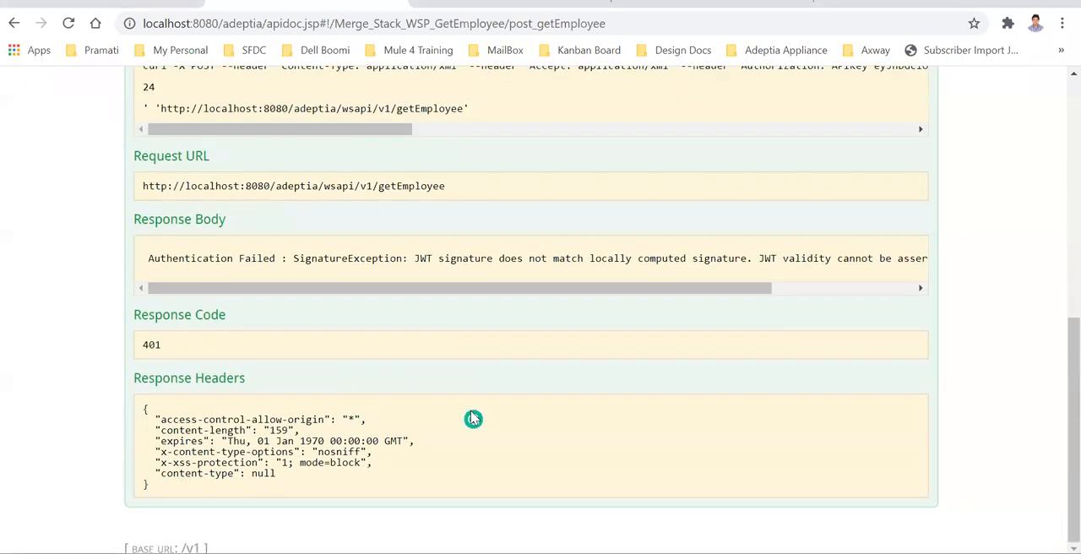
# Examine the signature error message in the response body and review the request's body and Authorization parameters
pyautogui.moveTo(415, 260); pyautogui.dragTo(630, 257)
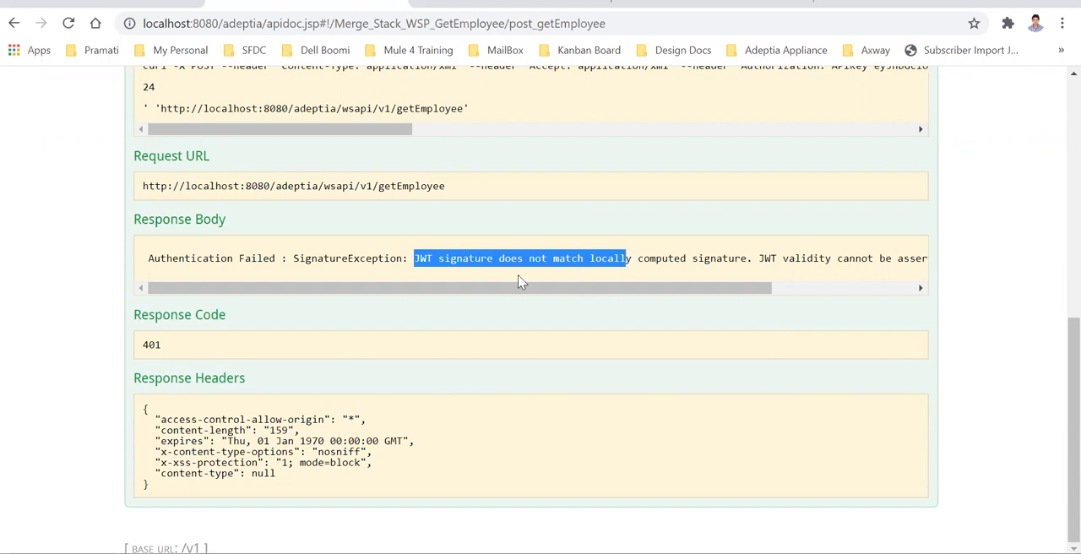
pyautogui.scroll(3, 364, 225)
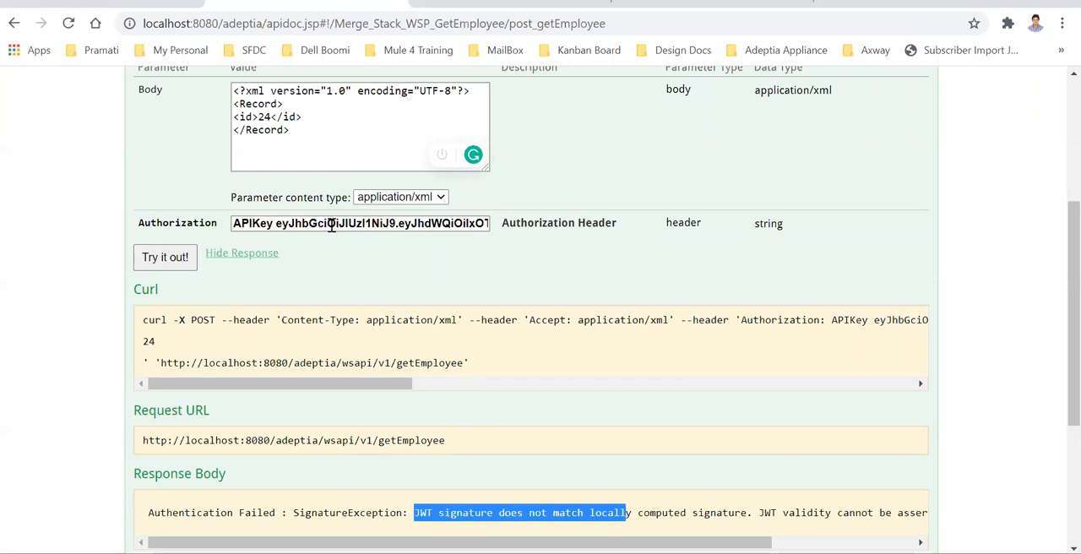
pyautogui.scroll(3, 516, 363)
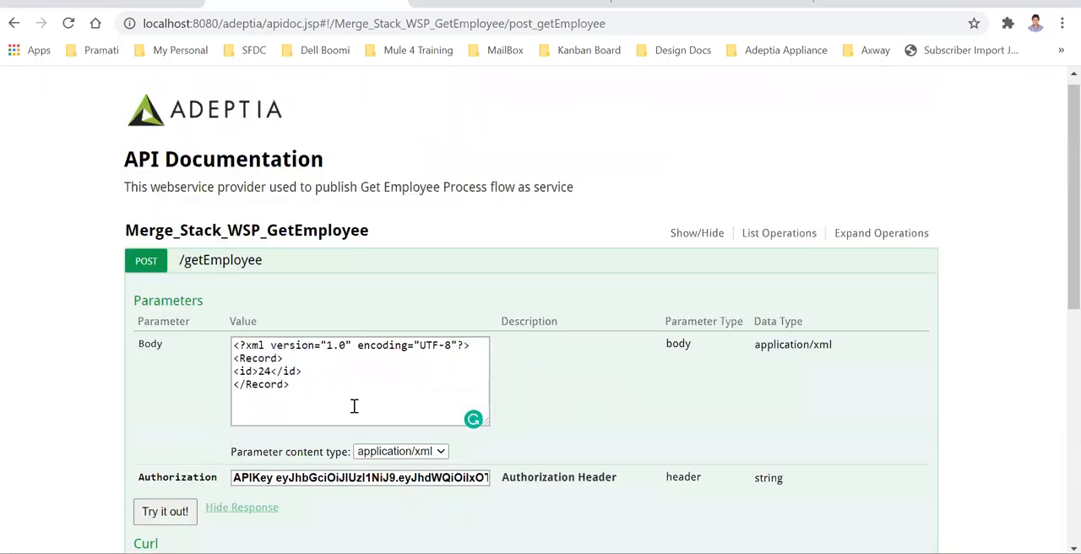
pyautogui.scroll(-2, 356, 406)
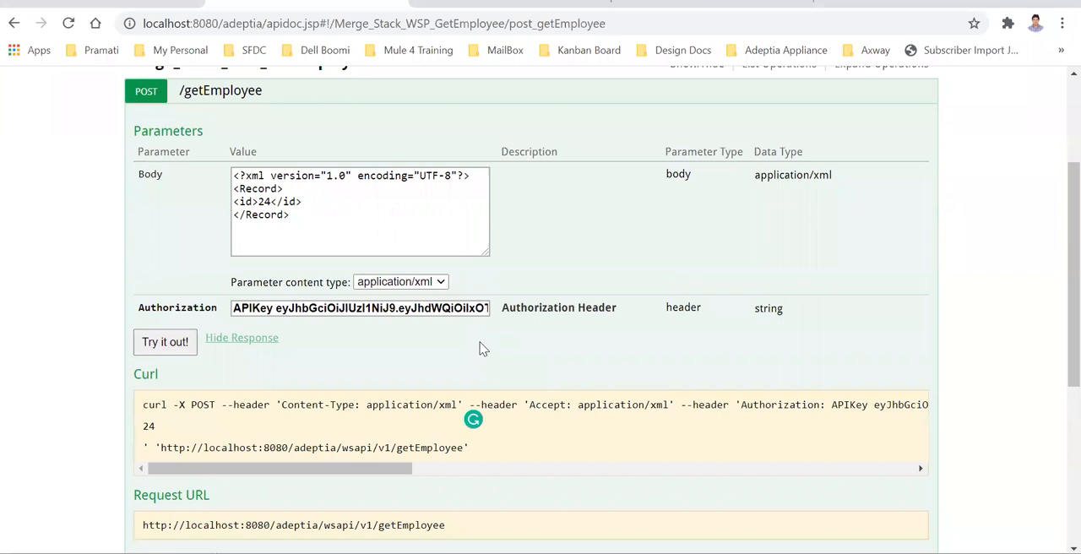
pyautogui.scroll(3, 346, 507)
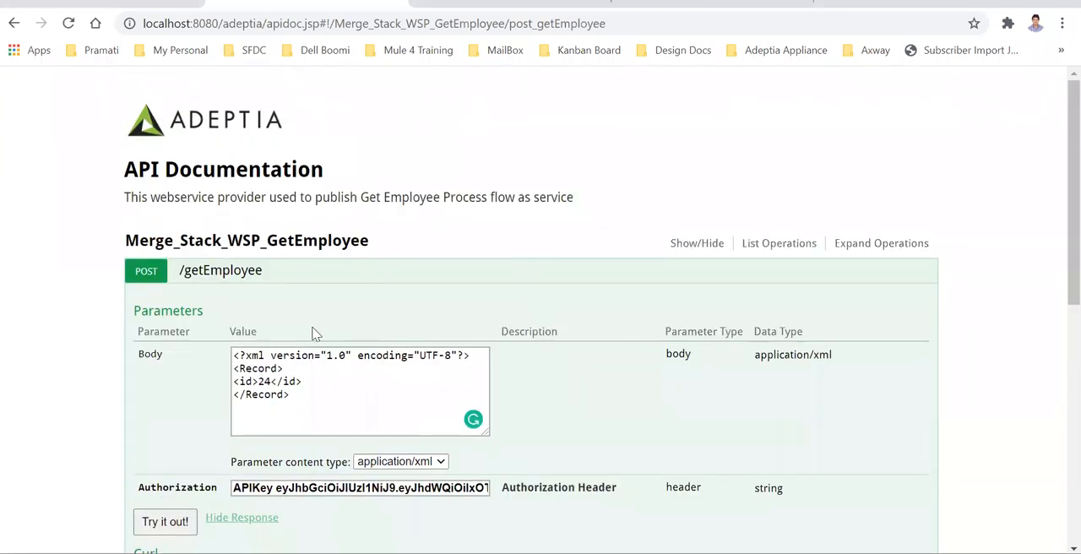